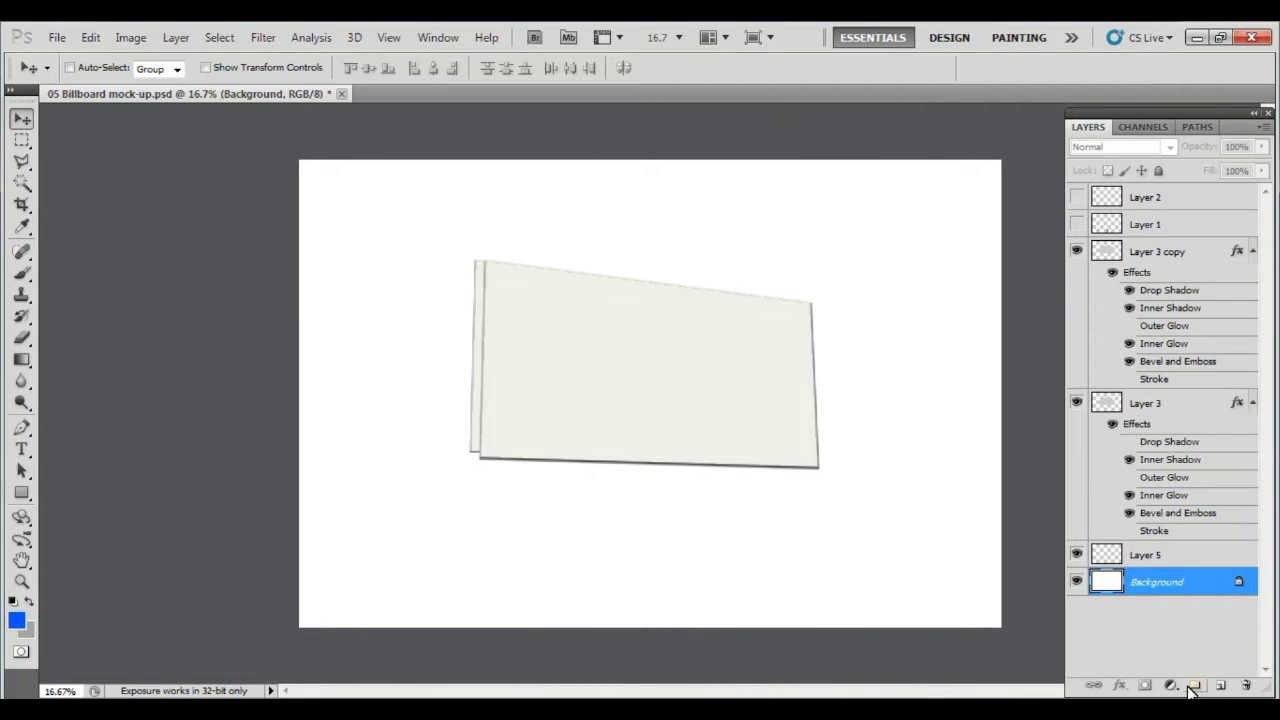
# - Add a reversed blue-to-white Gradient Fill layer as the sky behind the billboard
pyautogui.click(1170, 685)
pyautogui.click(1132, 318)
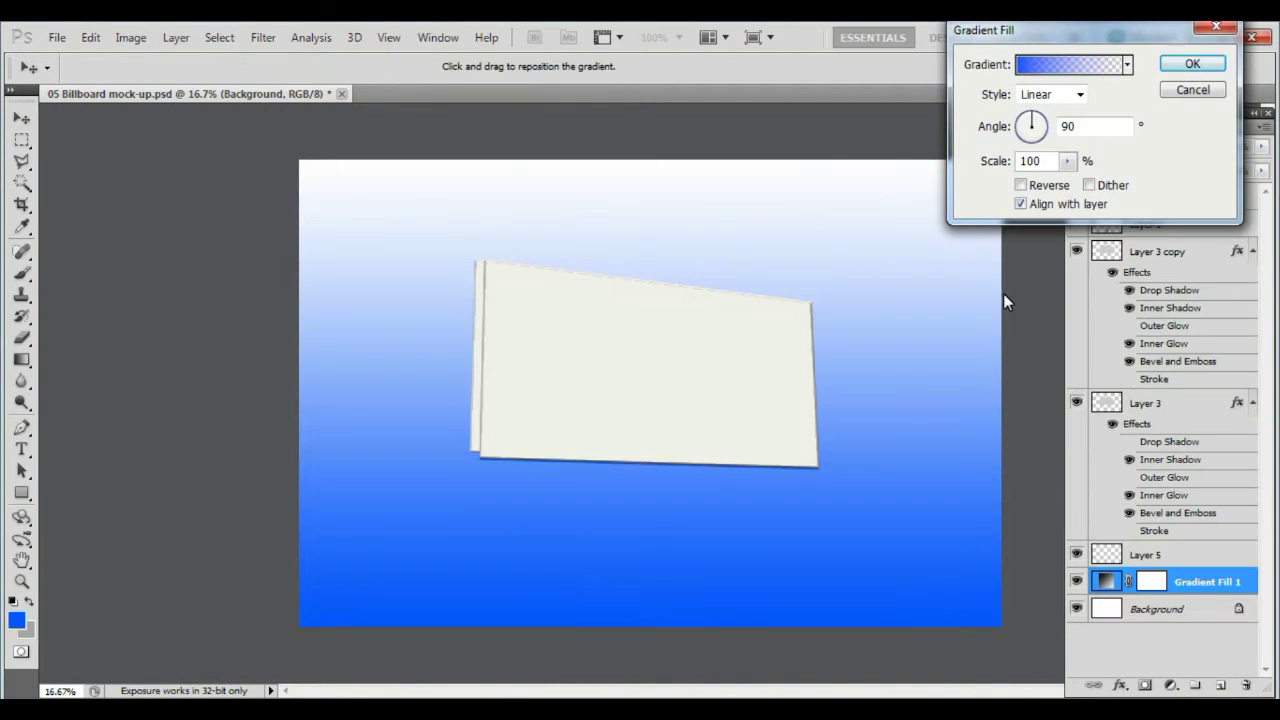
pyautogui.click(1021, 186)
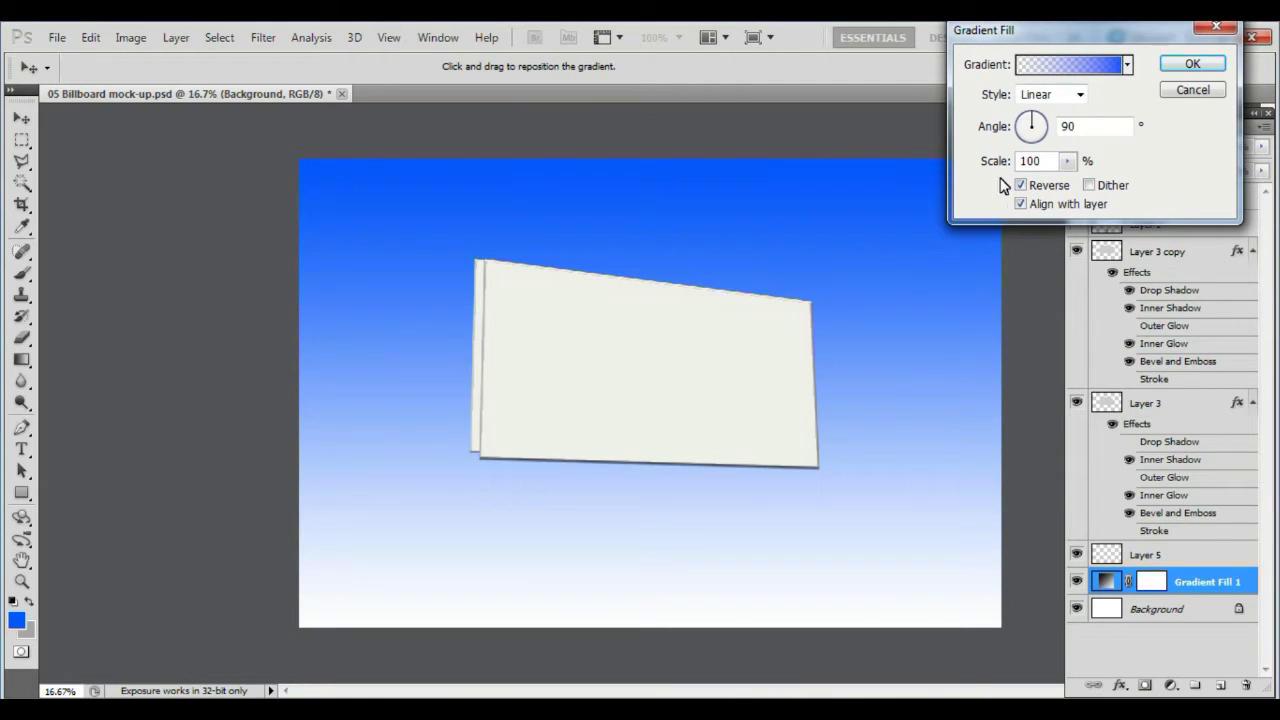
pyautogui.click(1192, 63)
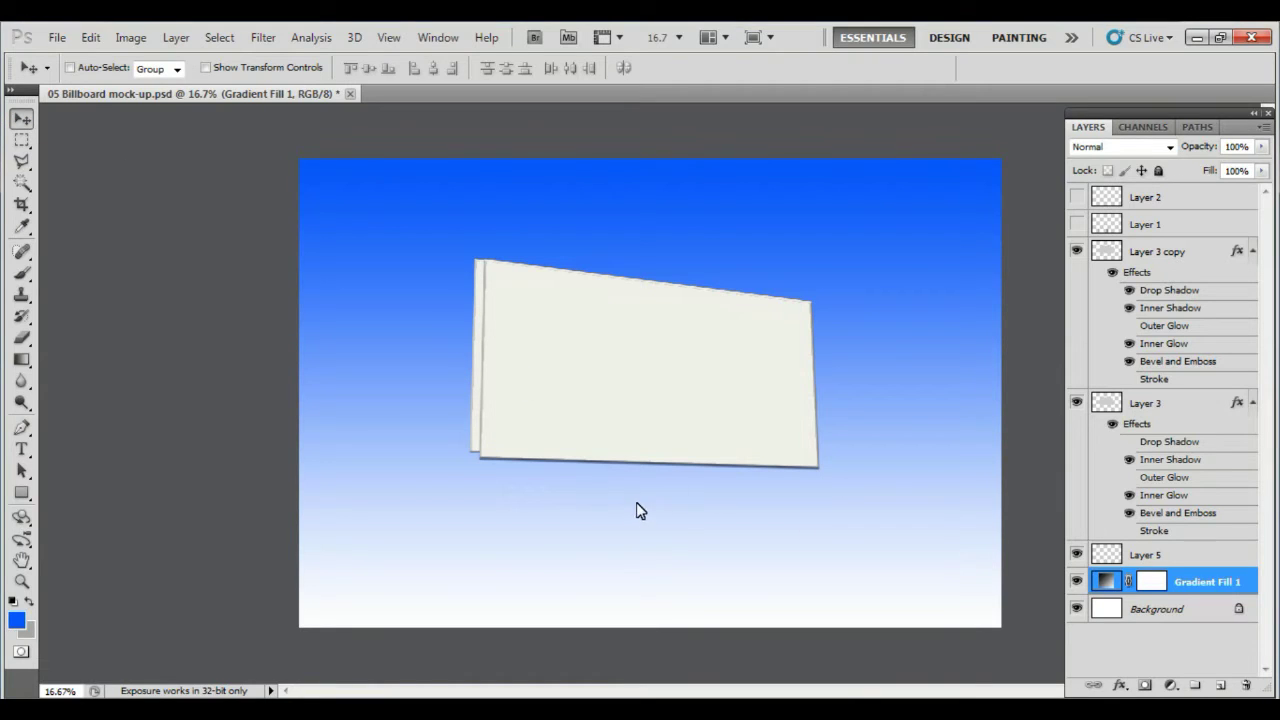
pyautogui.hotkey('ctrl', '+')
pyautogui.hotkey('ctrl', '+')
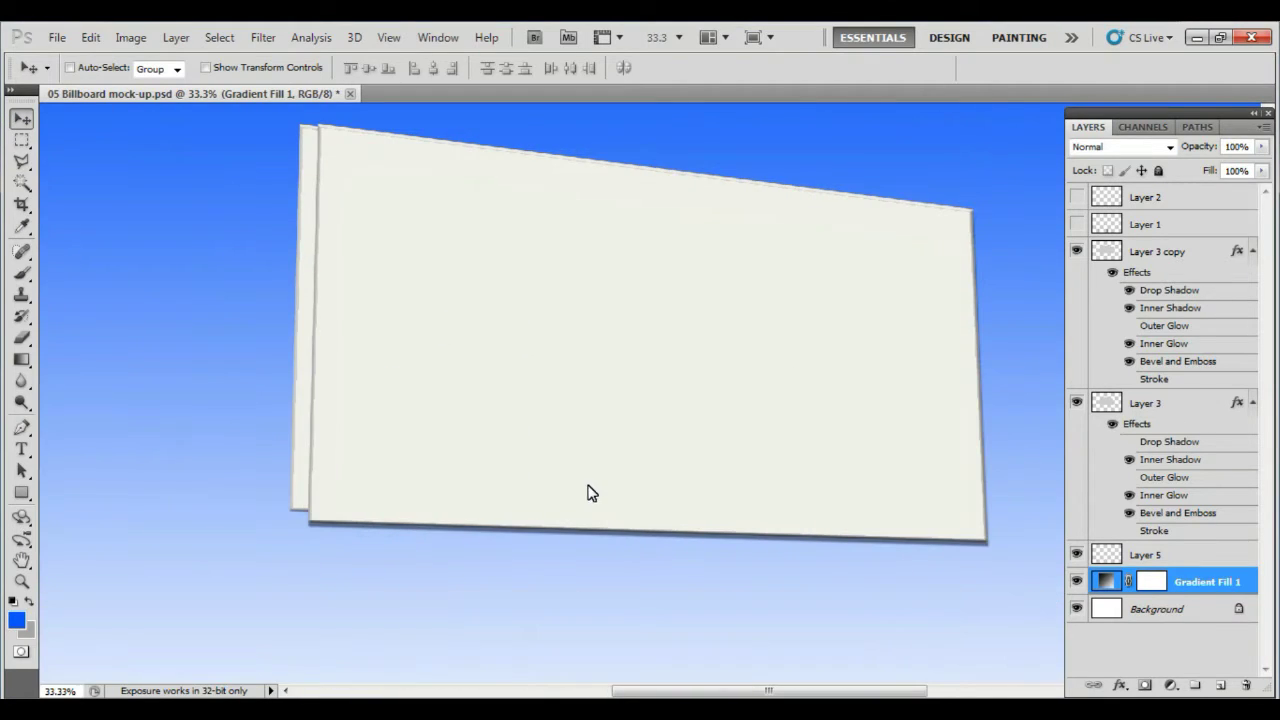
# - Stretch the back panel (Layer 3) to 103% height and reposition it behind the front board
pyautogui.click(1083, 252)
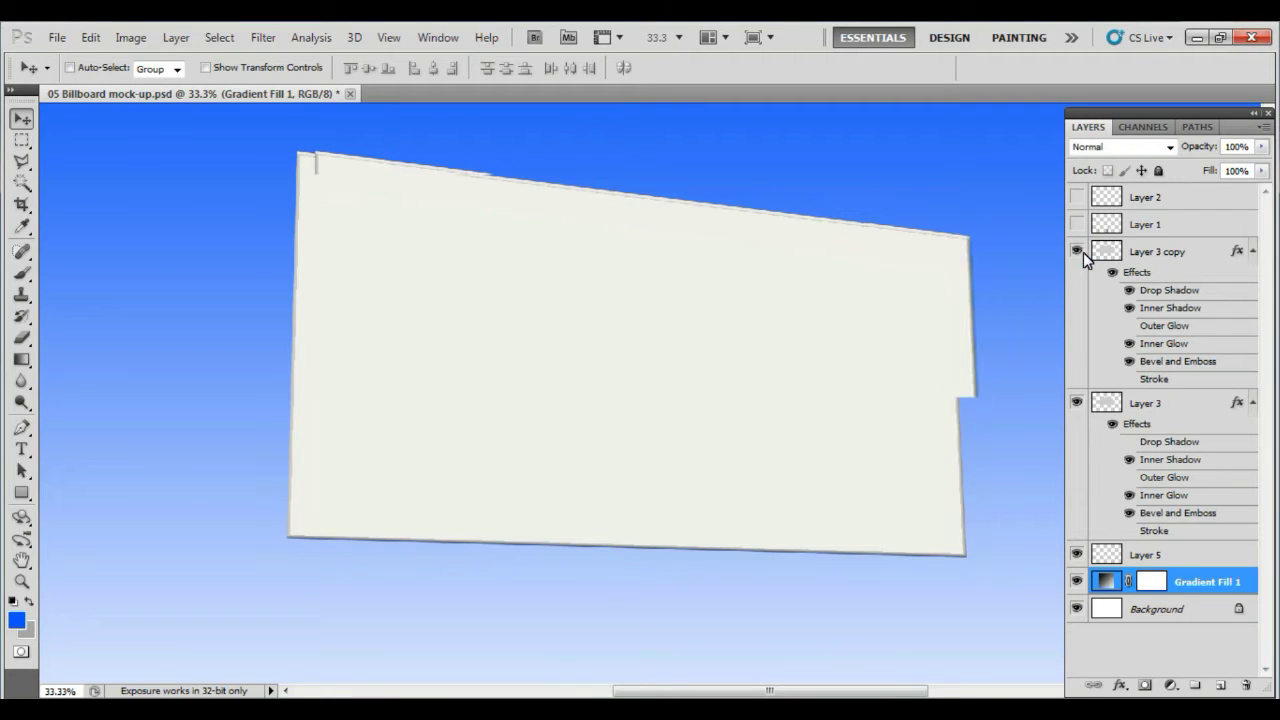
pyautogui.click(1167, 402)
pyautogui.hotkey('ctrl', 't')
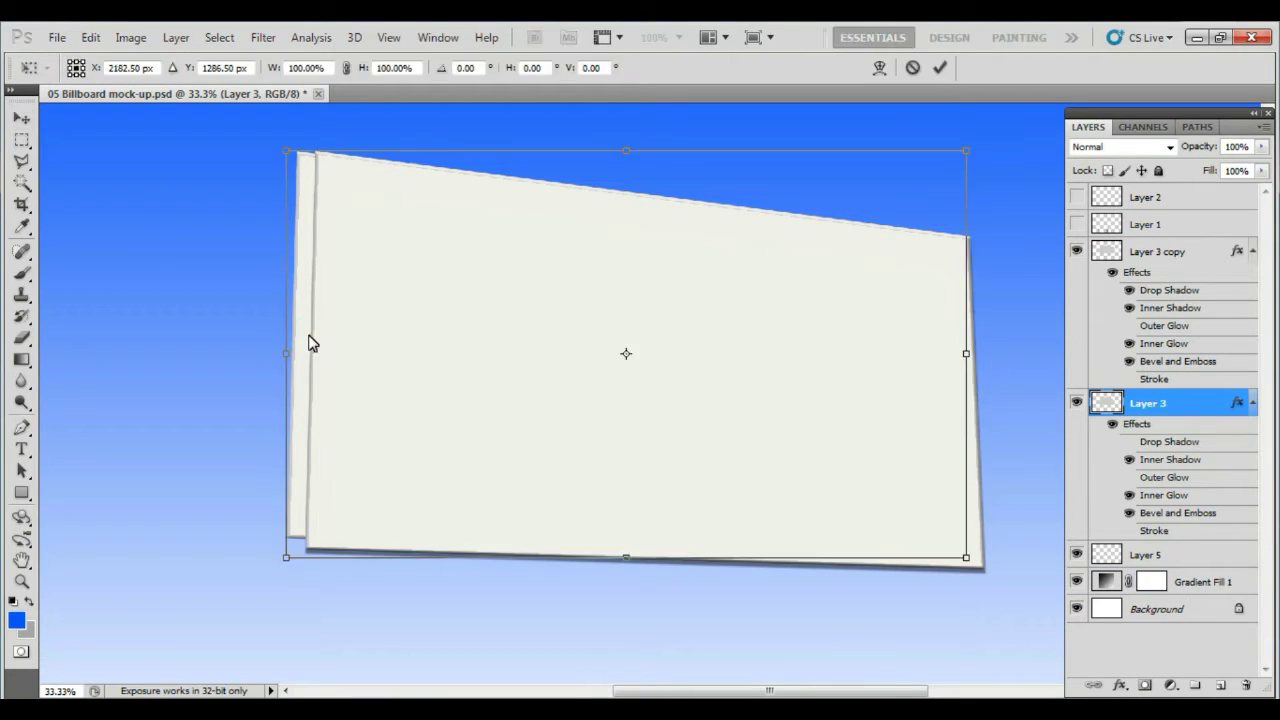
pyautogui.moveTo(633, 561); pyautogui.dragTo(634, 575)
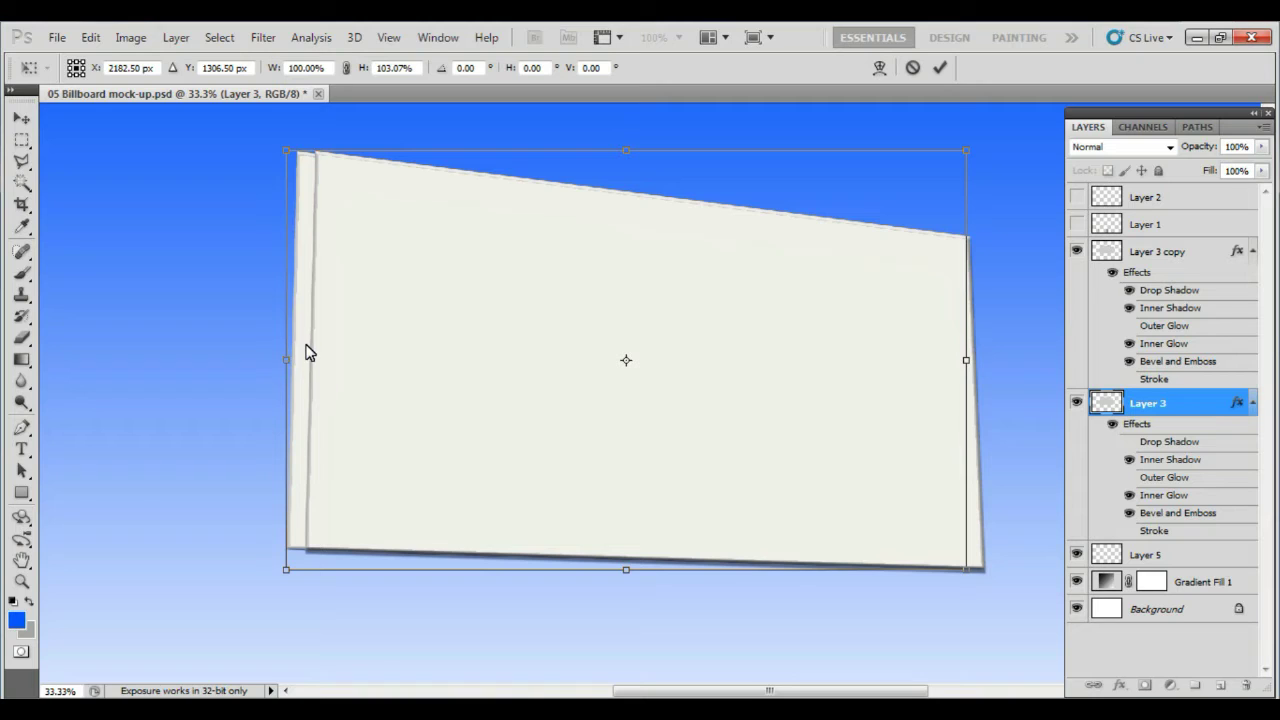
pyautogui.press('Return')
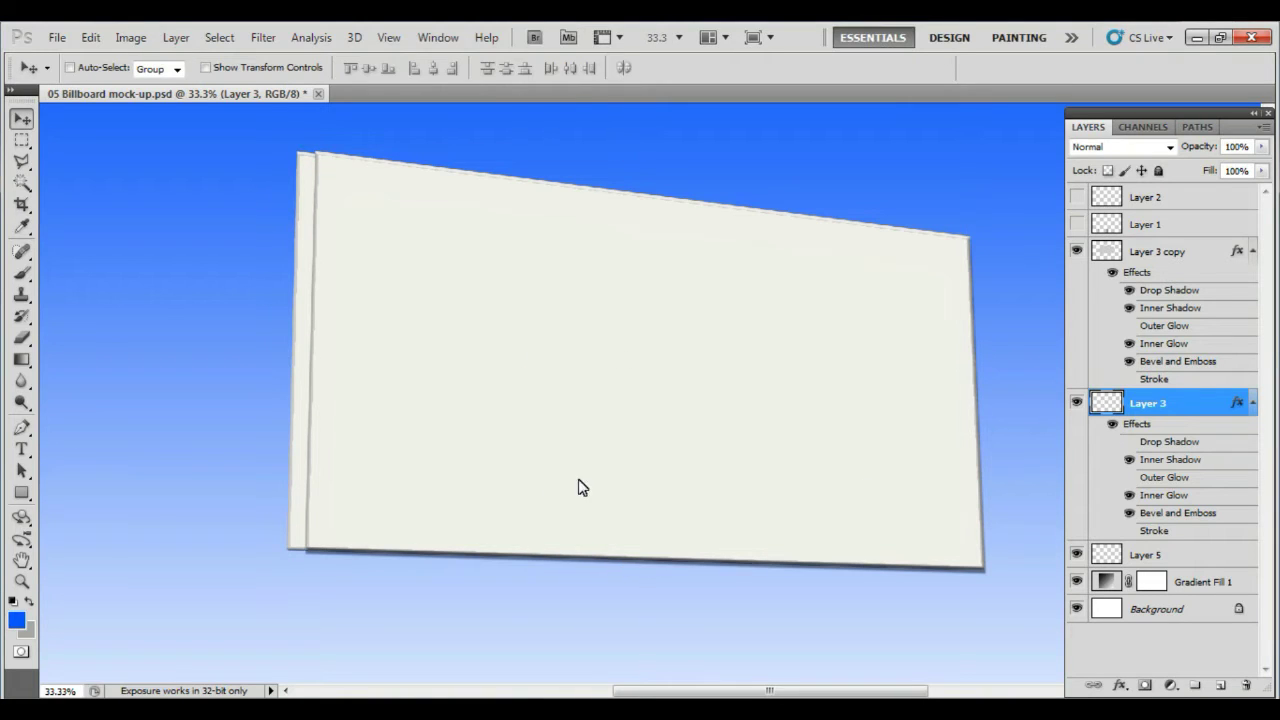
pyautogui.moveTo(293, 363); pyautogui.dragTo(280, 366)
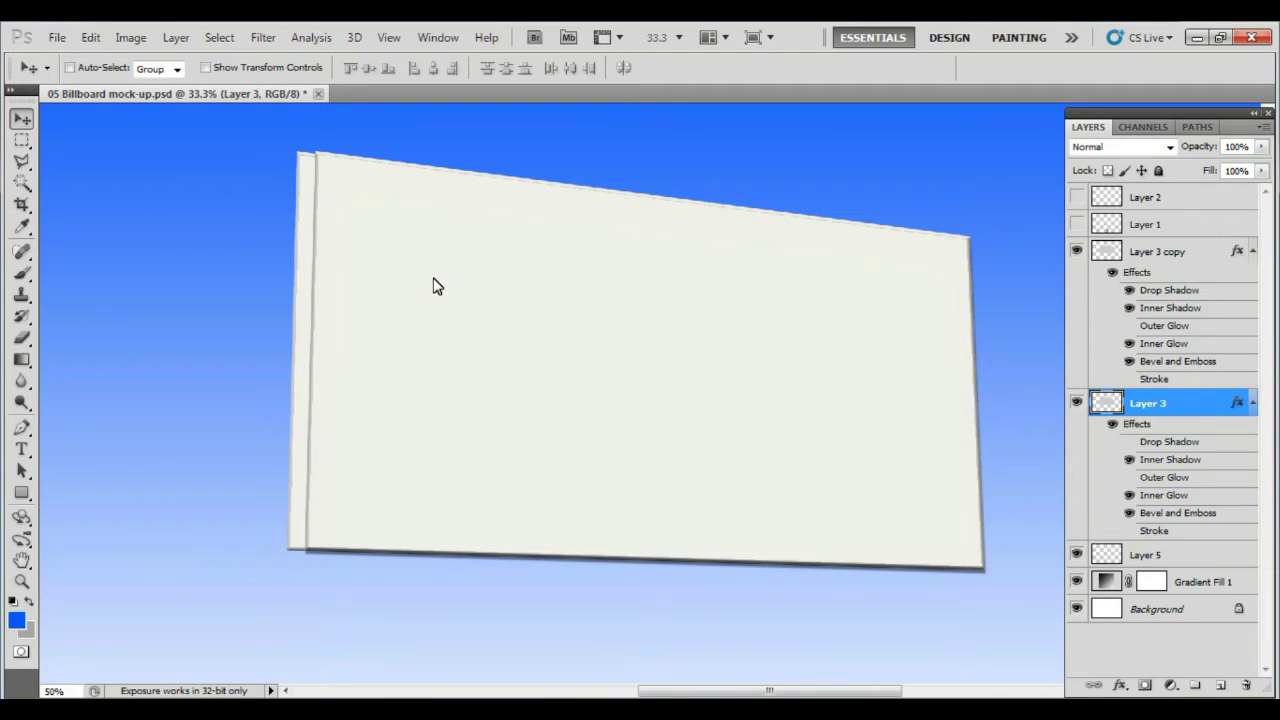
# - Minimize Photoshop to reveal the Windows desktop
pyautogui.scroll(2, 433, 287)
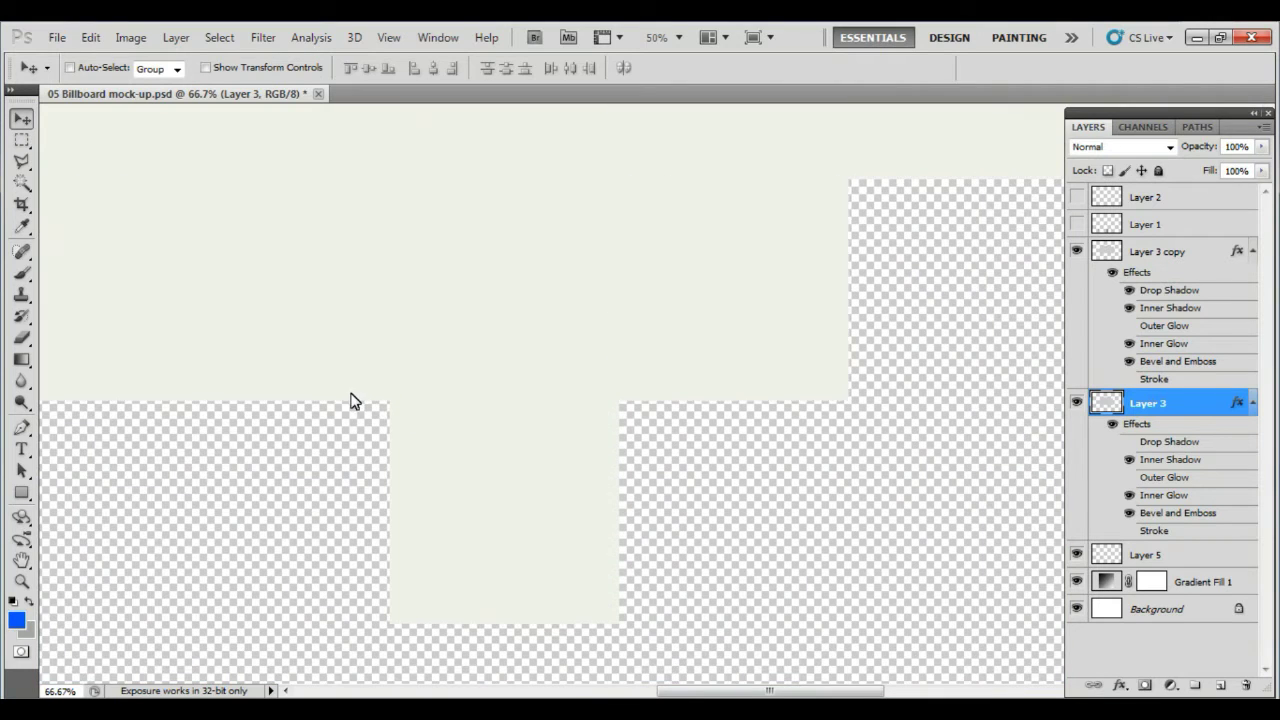
pyautogui.scroll(-3, 560, 408)
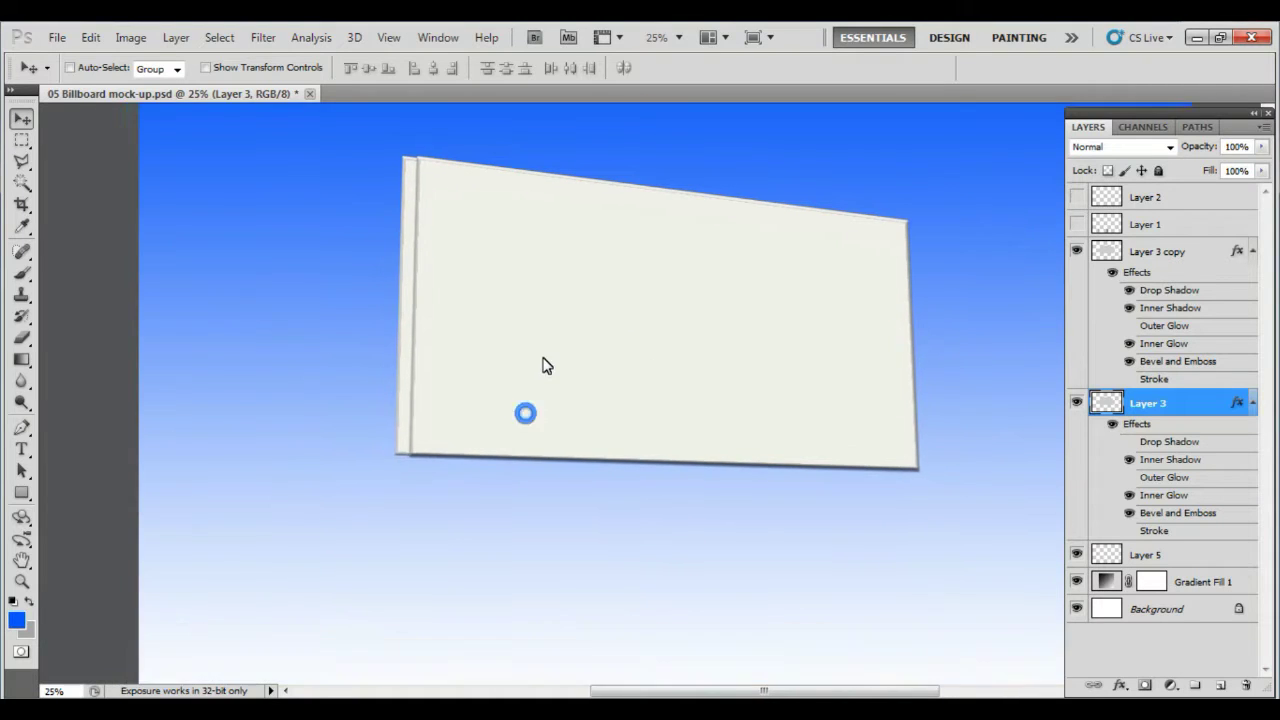
pyautogui.scroll(1, 529, 403)
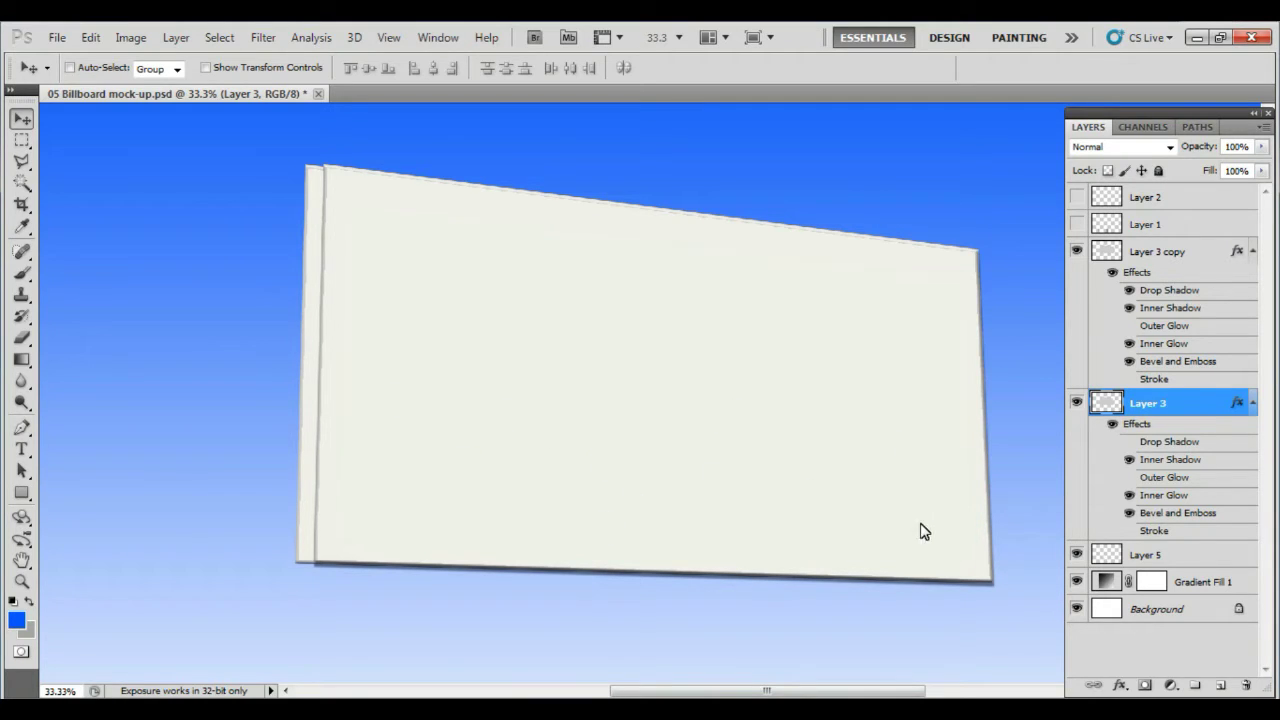
pyautogui.scroll(-1, 686, 570)
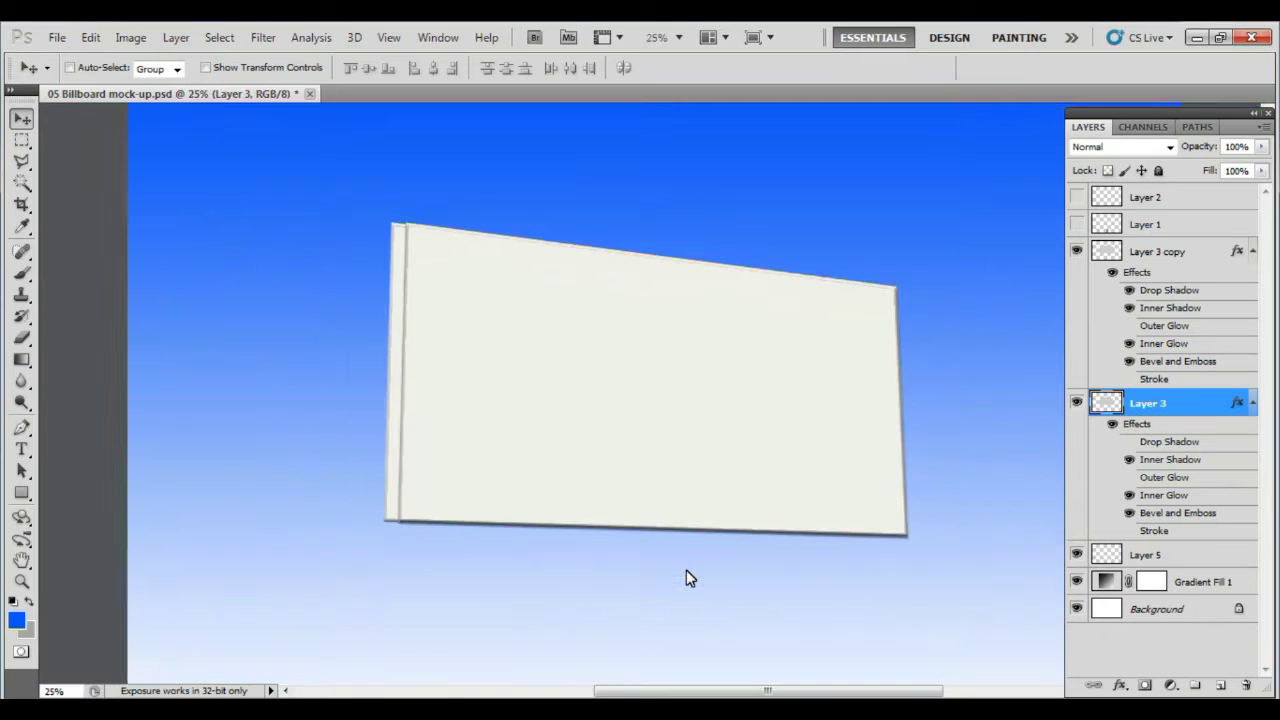
pyautogui.scroll(-1, 686, 570)
pyautogui.click(1201, 36)
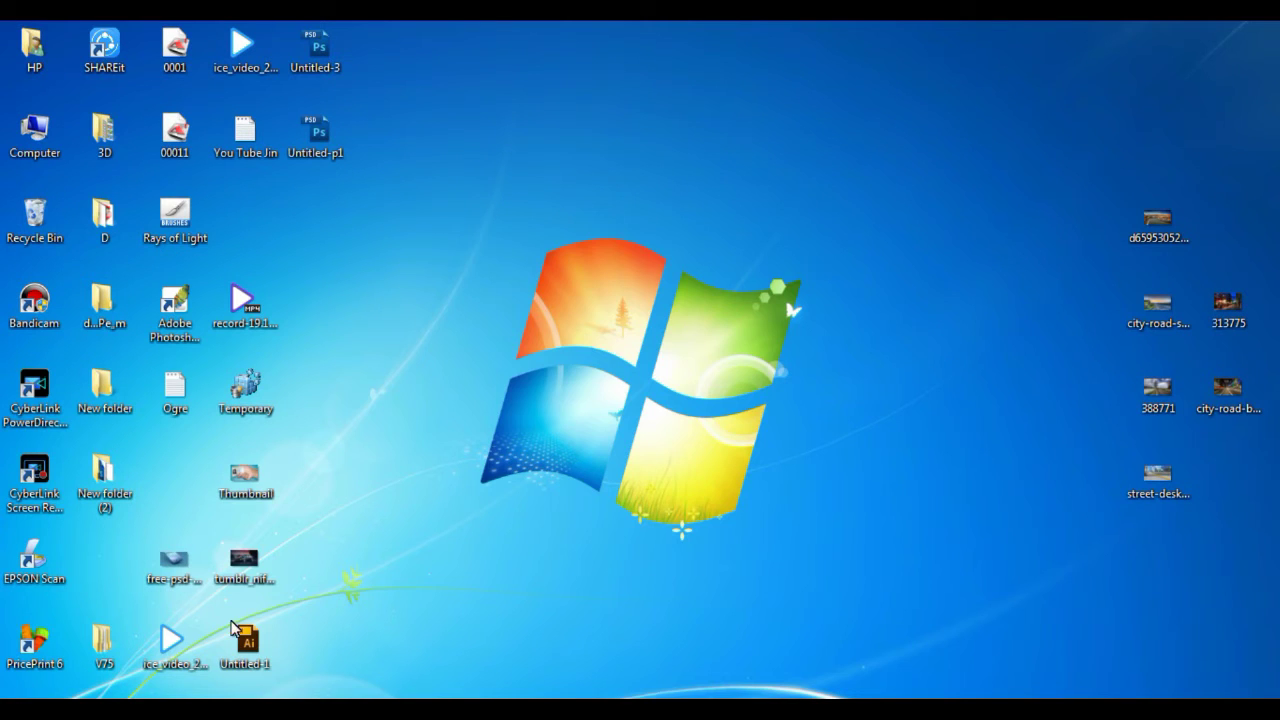
# - Refresh the desktop and launch Untitled-1.ai in Illustrator CS6
pyautogui.rightClick(641, 269)
pyautogui.click(723, 322)
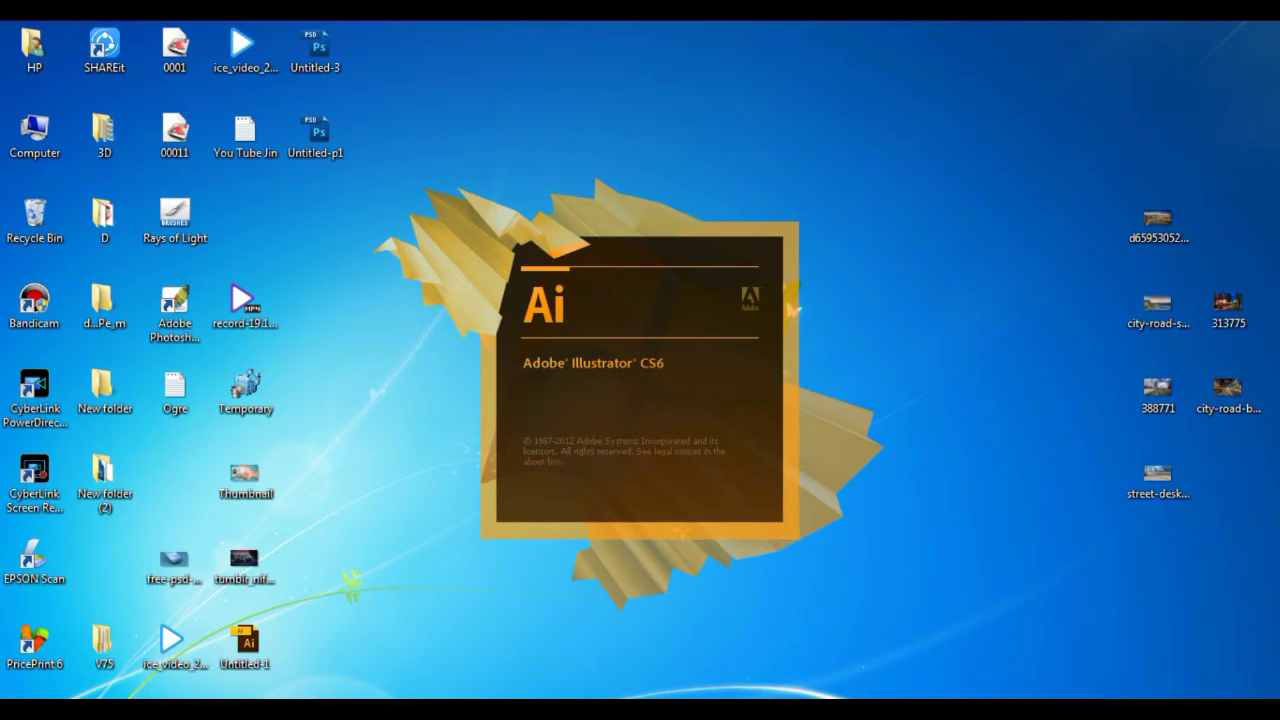
pyautogui.click(491, 657)
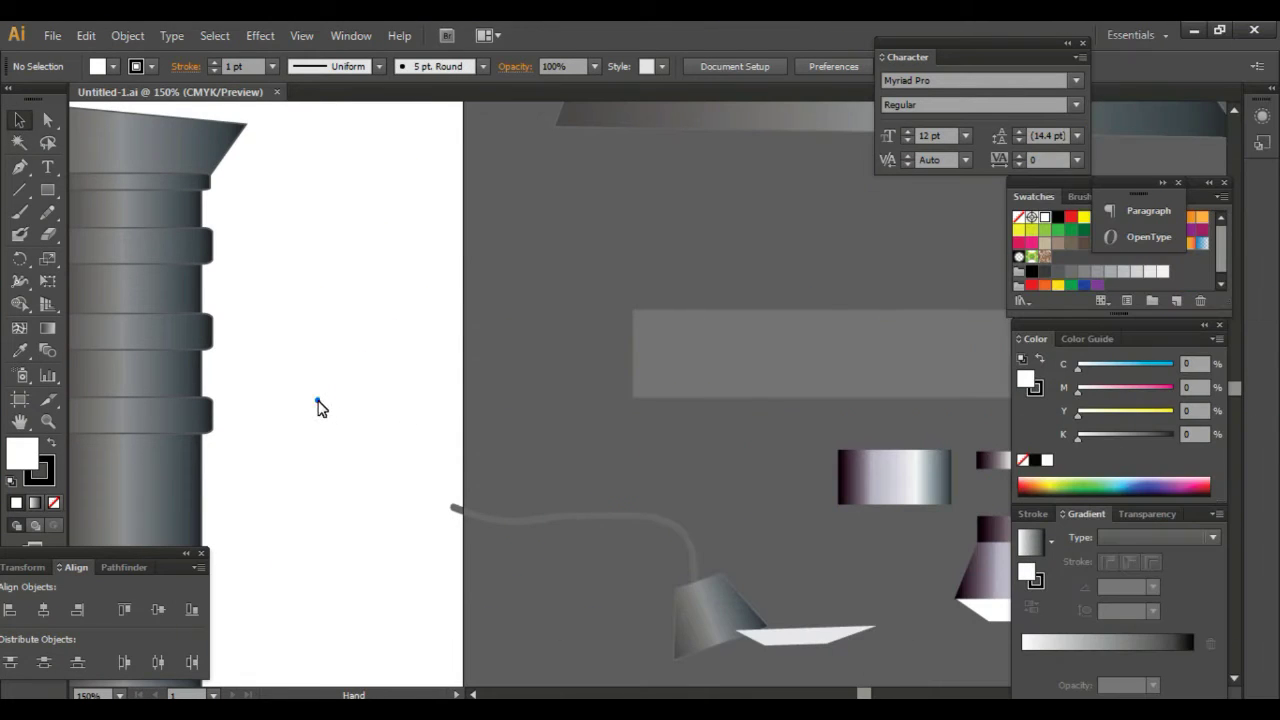
# - Select the left pillar with its cap and ring and move it off the artboard to the left
pyautogui.moveTo(320, 406)
pyautogui.mouseDown()
pyautogui.moveTo(680, 417)
pyautogui.moveTo(565, 401)
pyautogui.mouseUp()
pyautogui.moveTo(769, 446); pyautogui.dragTo(528, 423)
pyautogui.moveTo(600, 444); pyautogui.dragTo(817, 423)
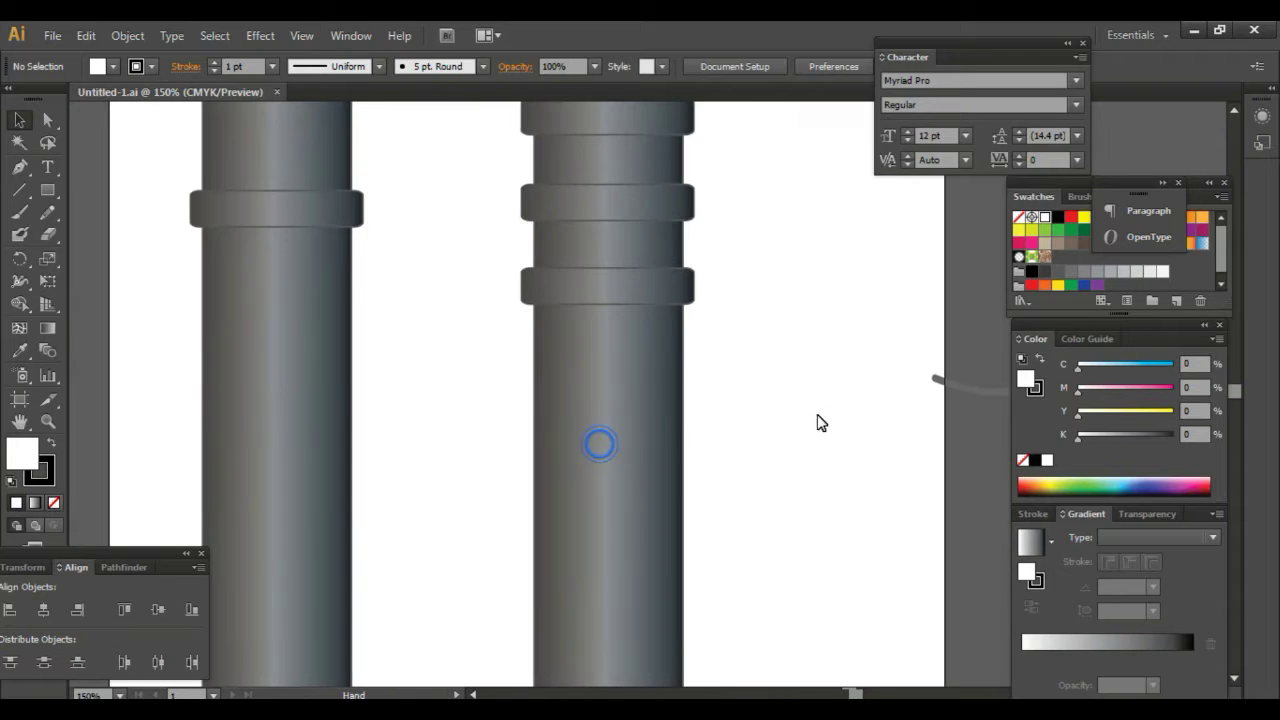
pyautogui.hotkey('ctrl', '-')
pyautogui.hotkey('ctrl', '-')
pyautogui.click(474, 440)
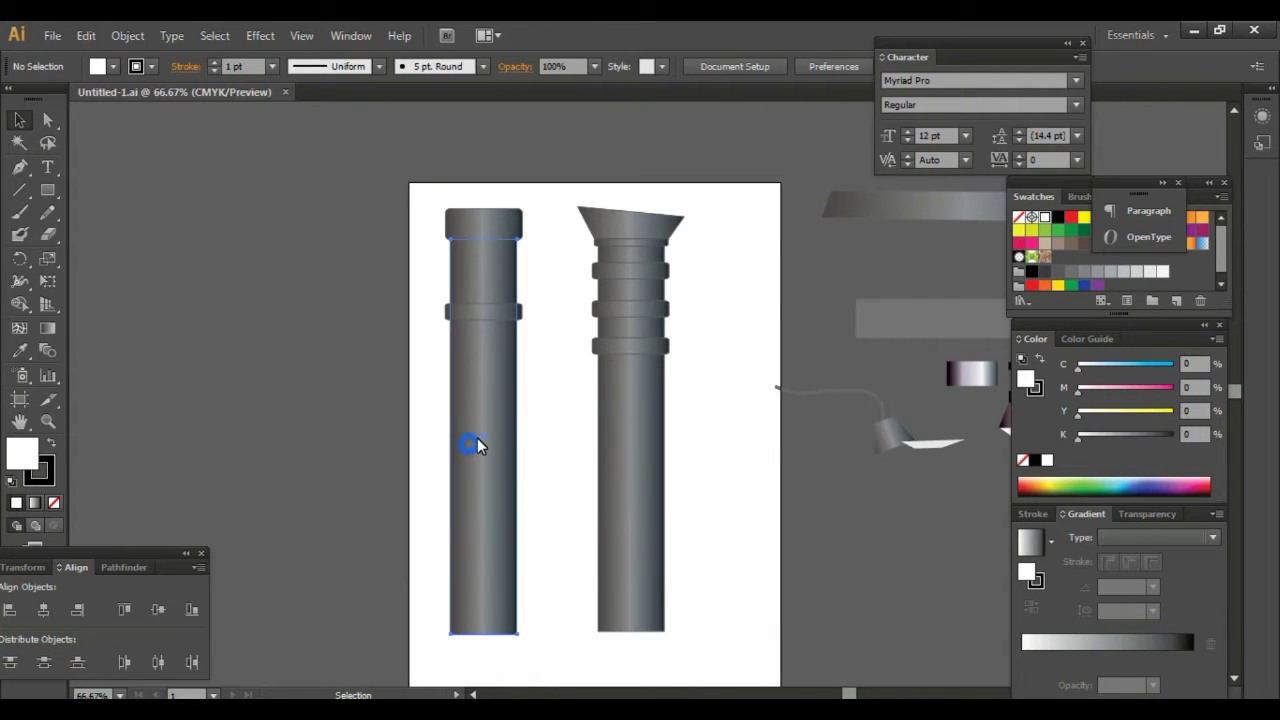
pyautogui.moveTo(484, 229)
pyautogui.mouseDown()
pyautogui.moveTo(482, 189)
pyautogui.moveTo(481, 229)
pyautogui.mouseUp()
pyautogui.click(488, 311)
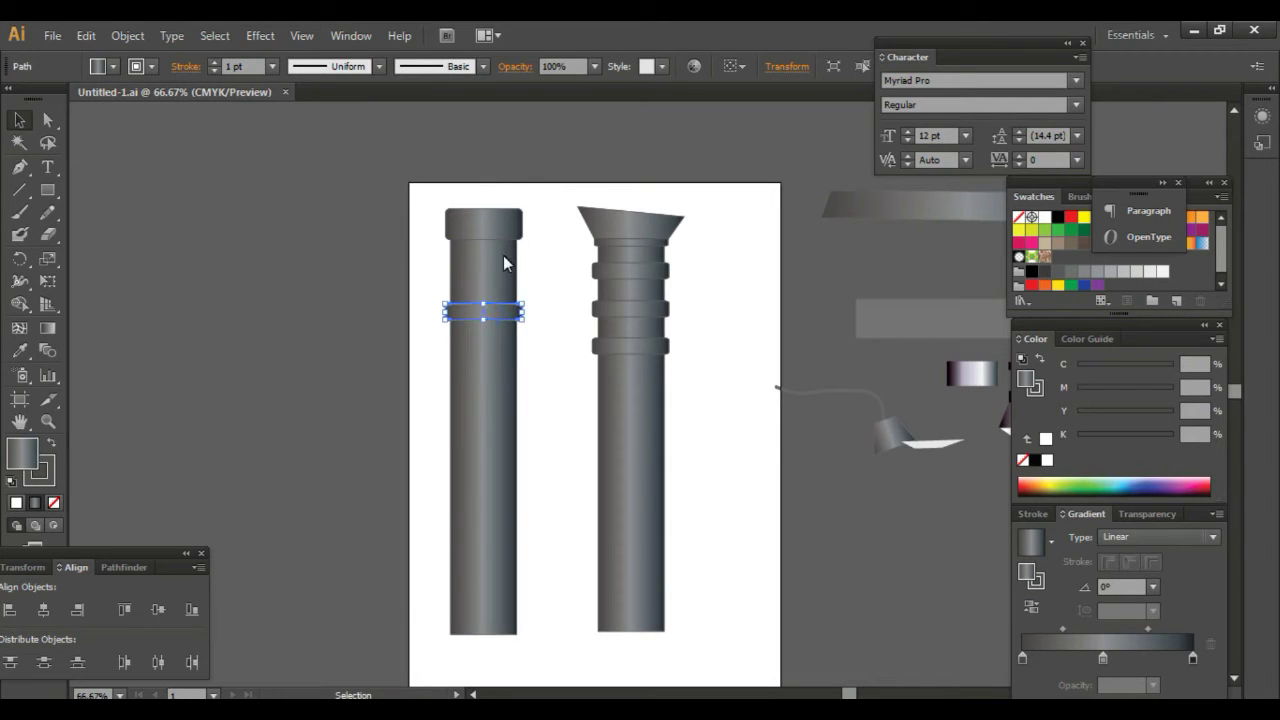
pyautogui.click(540, 255)
pyautogui.click(501, 371)
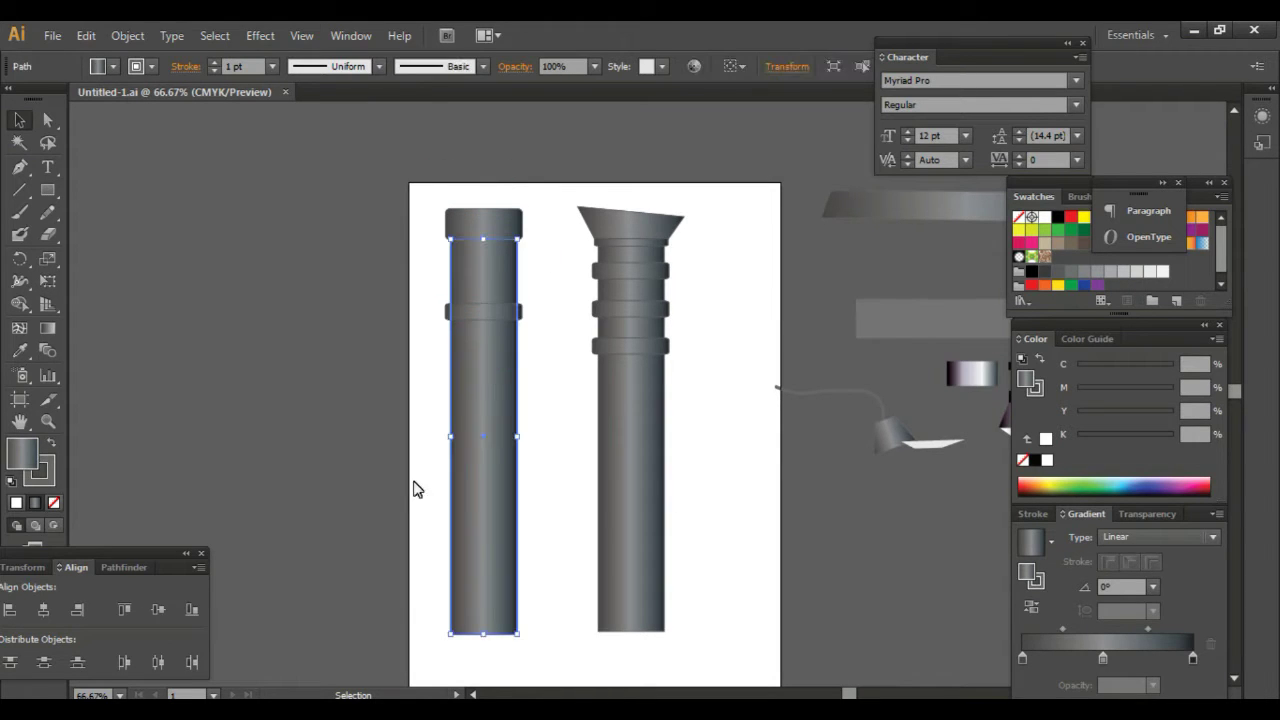
pyautogui.moveTo(545, 207); pyautogui.dragTo(426, 648)
pyautogui.moveTo(480, 374); pyautogui.dragTo(193, 356)
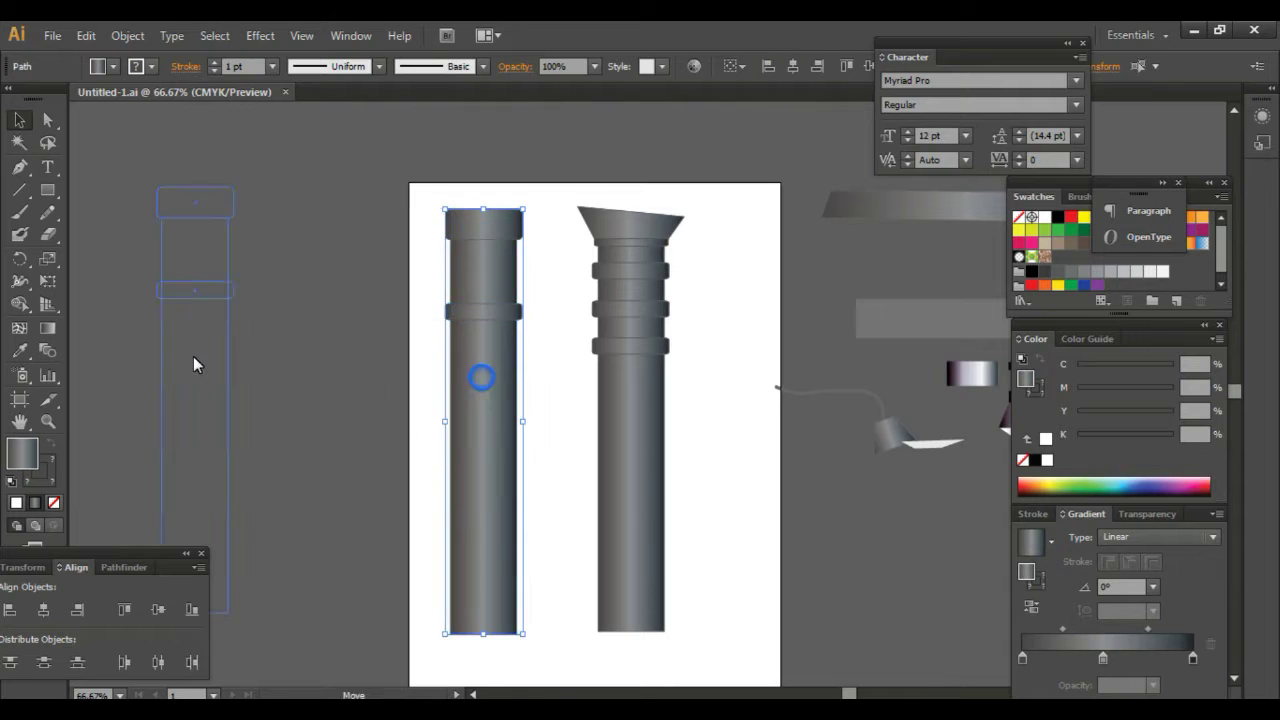
# - Add and reposition stops on the pillar's gradient, colouring the middle stops yellow-green and blue
pyautogui.click(47, 190)
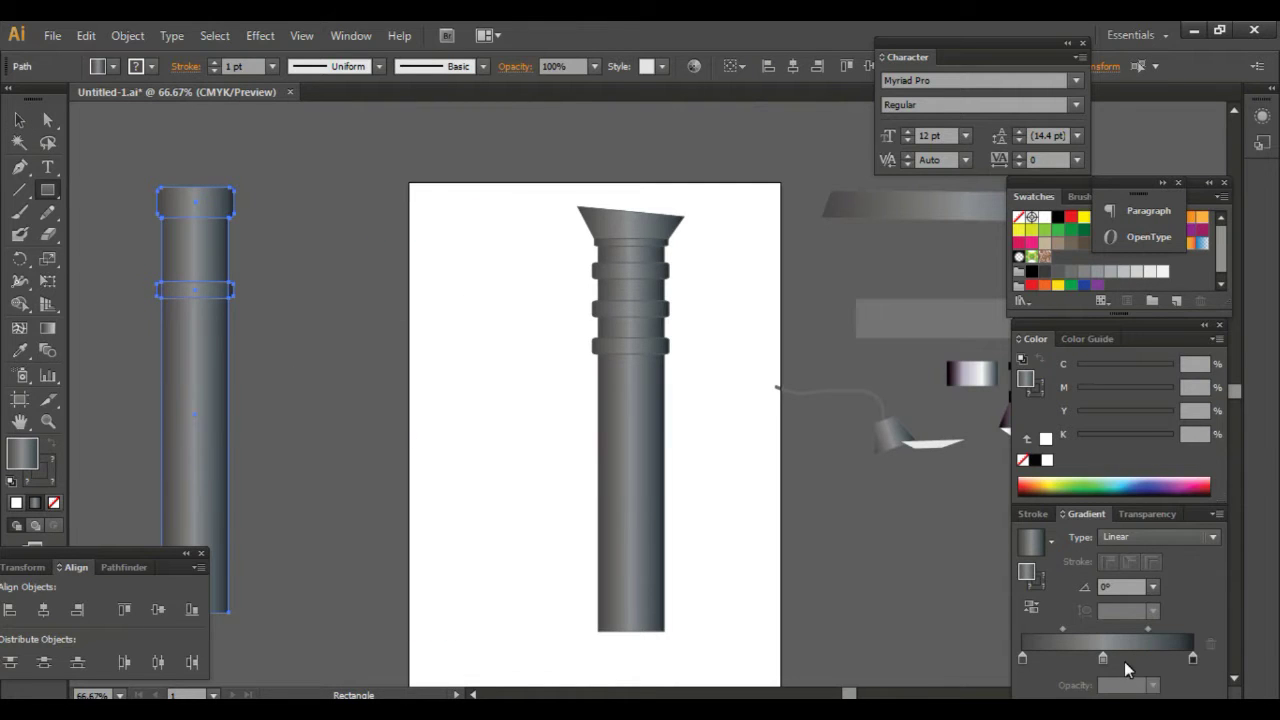
pyautogui.moveTo(1103, 658); pyautogui.dragTo(1118, 658)
pyautogui.click(1068, 482)
pyautogui.click(1156, 658)
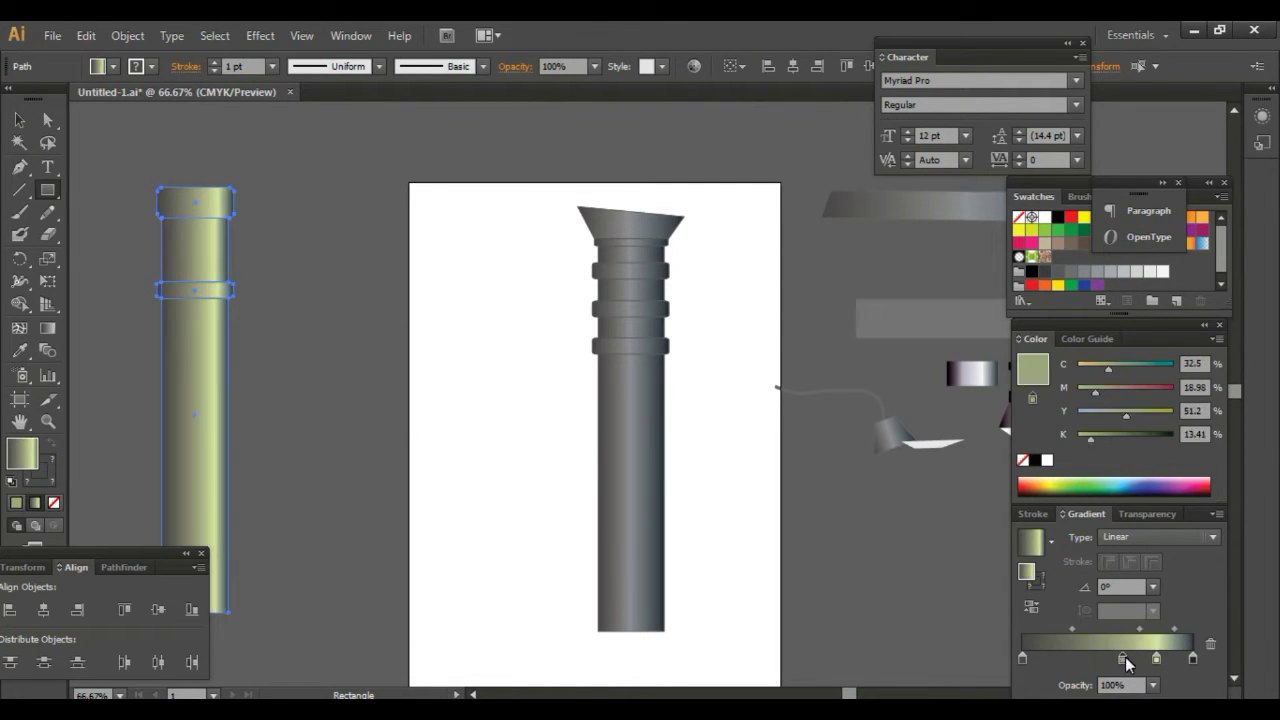
pyautogui.click(1118, 658)
pyautogui.click(1105, 486)
pyautogui.click(1069, 658)
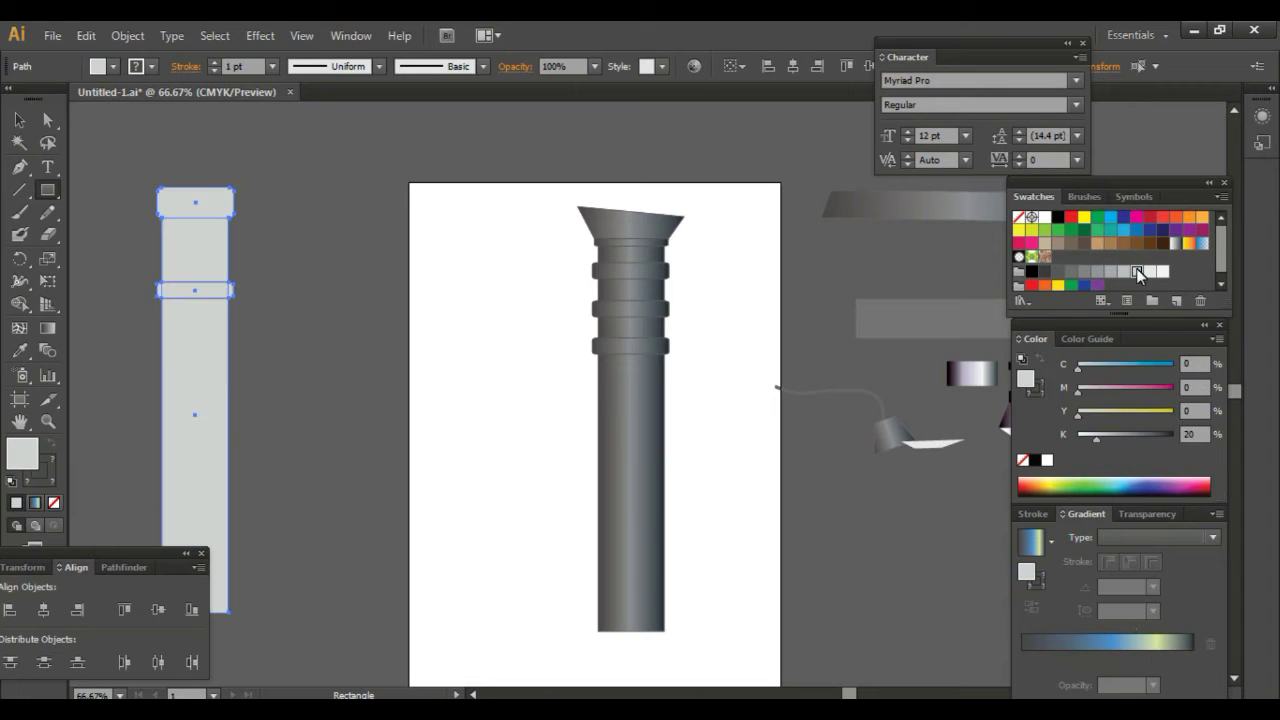
pyautogui.click(1118, 486)
pyautogui.click(1086, 488)
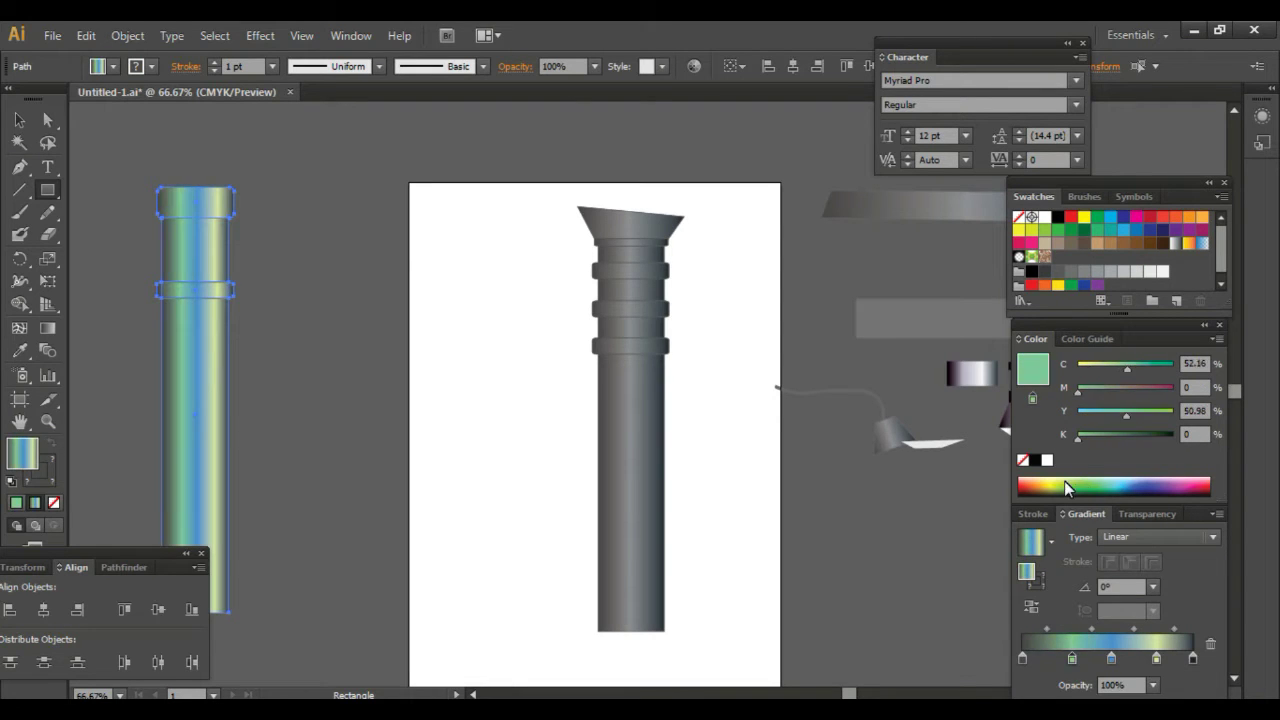
# - Refine the gradient stop colours into a multi-stop green shading across the pillar
pyautogui.click(1066, 482)
pyautogui.click(1111, 658)
pyautogui.click(1118, 486)
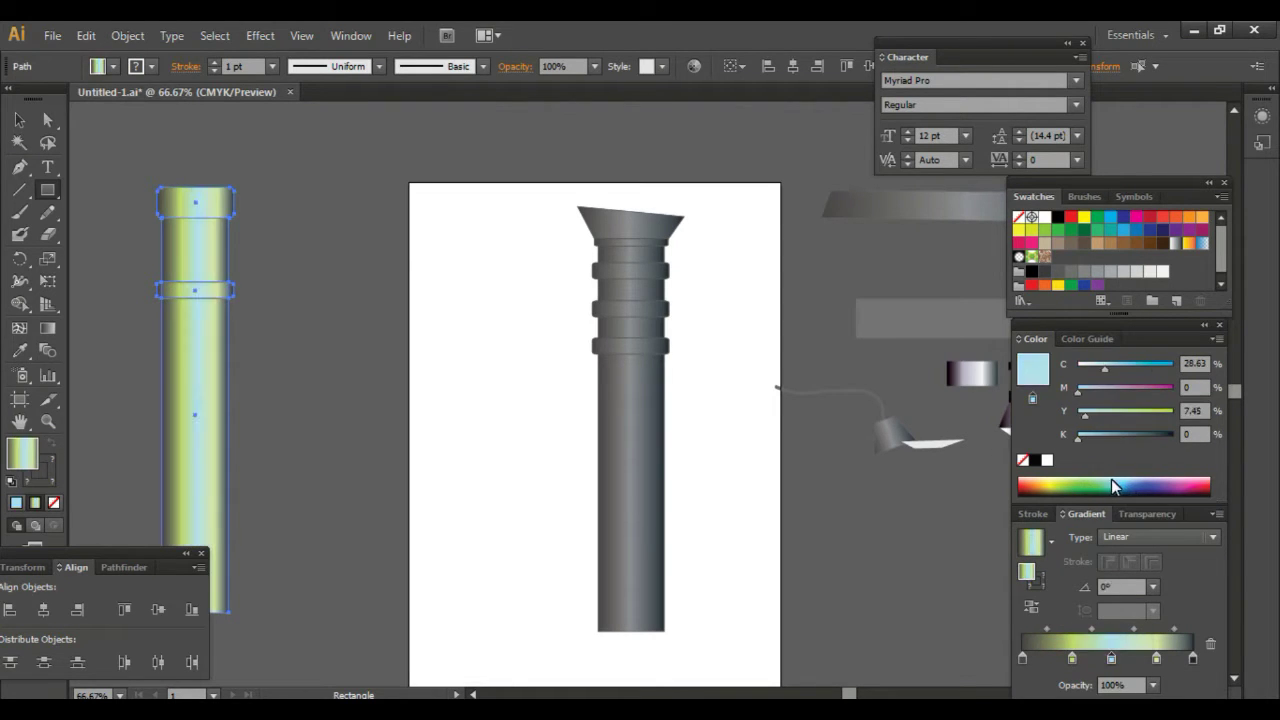
pyautogui.click(1103, 494)
pyautogui.click(1058, 485)
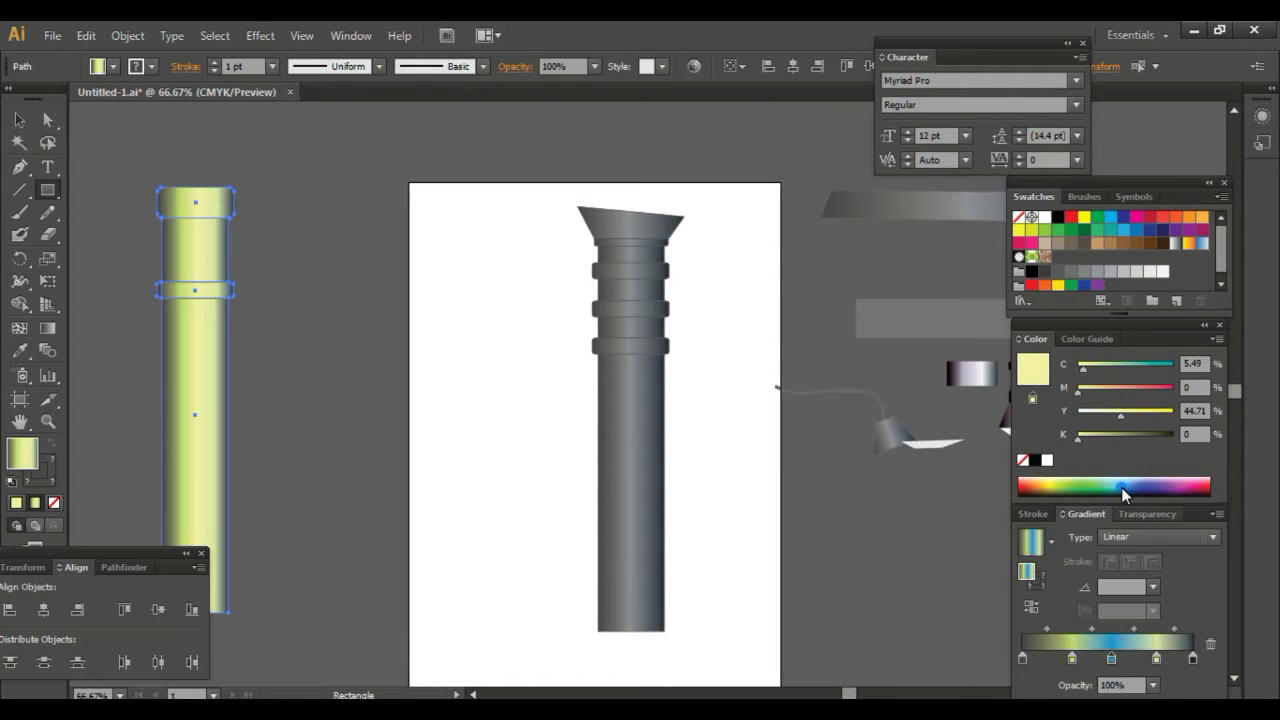
pyautogui.click(1109, 487)
pyautogui.moveTo(1072, 660); pyautogui.dragTo(1067, 660)
pyautogui.click(1111, 658)
pyautogui.click(1120, 485)
pyautogui.click(1065, 492)
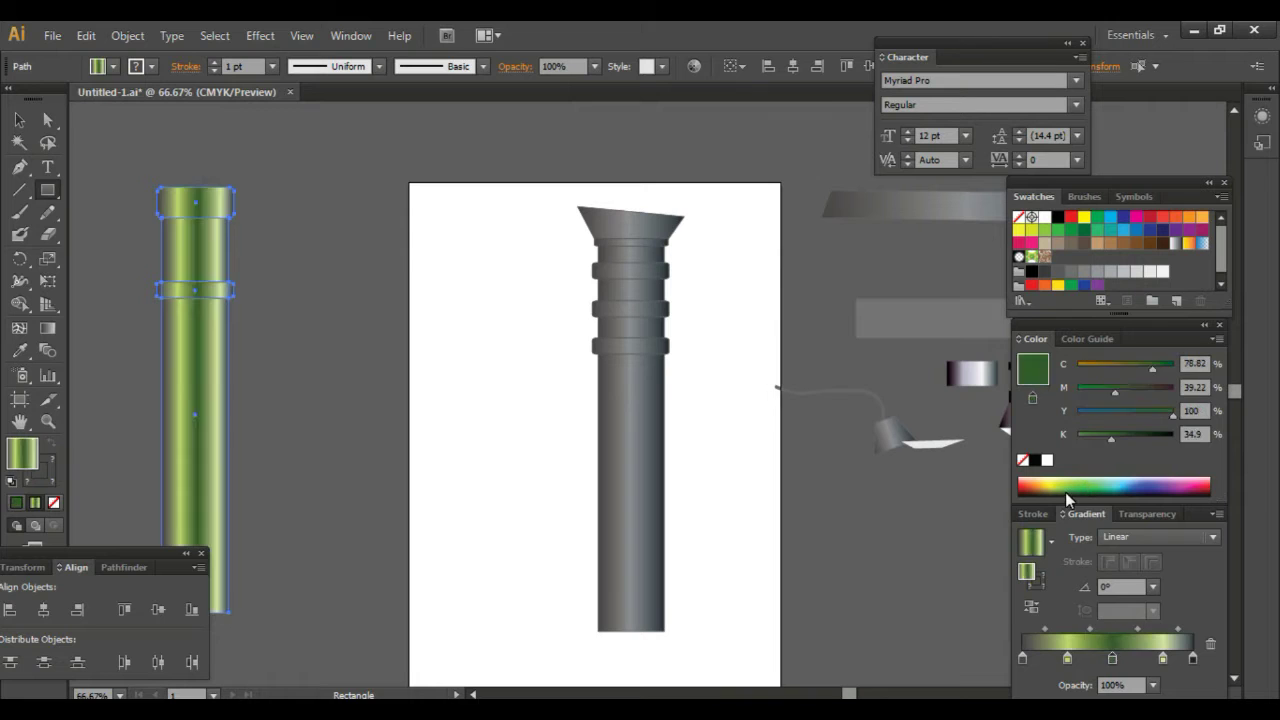
# - Narrow the green pillar, move it right, and select the whole pillar with its rings
pyautogui.press('v')
pyautogui.moveTo(233, 290); pyautogui.dragTo(329, 398)
pyautogui.click(323, 418)
pyautogui.scroll(2, 323, 418)
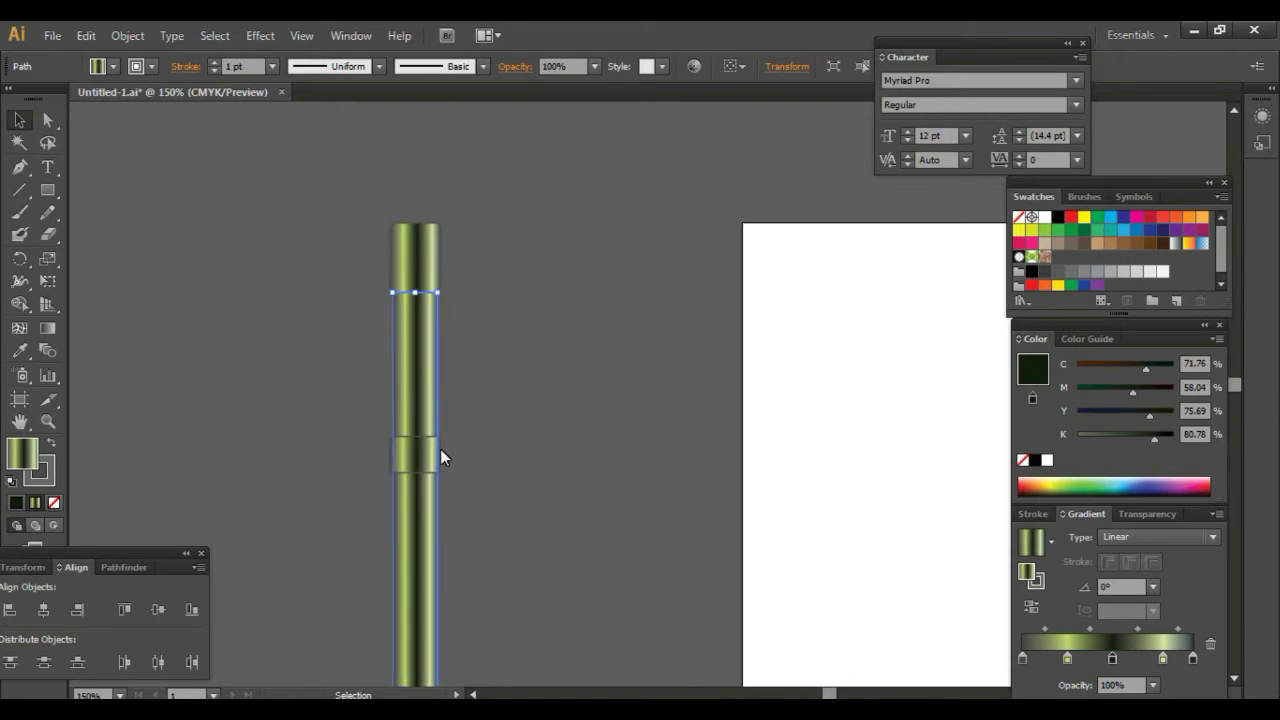
pyautogui.scroll(2, 413, 423)
pyautogui.scroll(-4, 450, 394)
pyautogui.scroll(-2, 501, 393)
pyautogui.scroll(4, 476, 406)
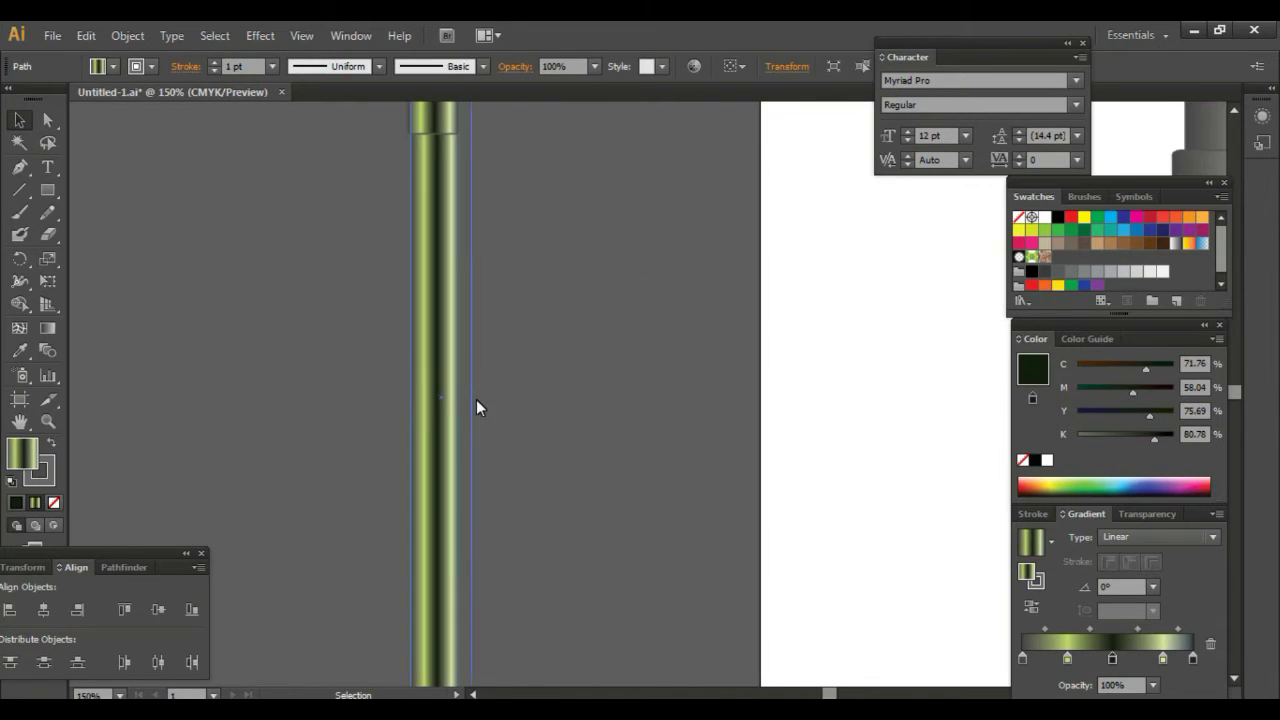
pyautogui.click(465, 430)
pyautogui.click(490, 536)
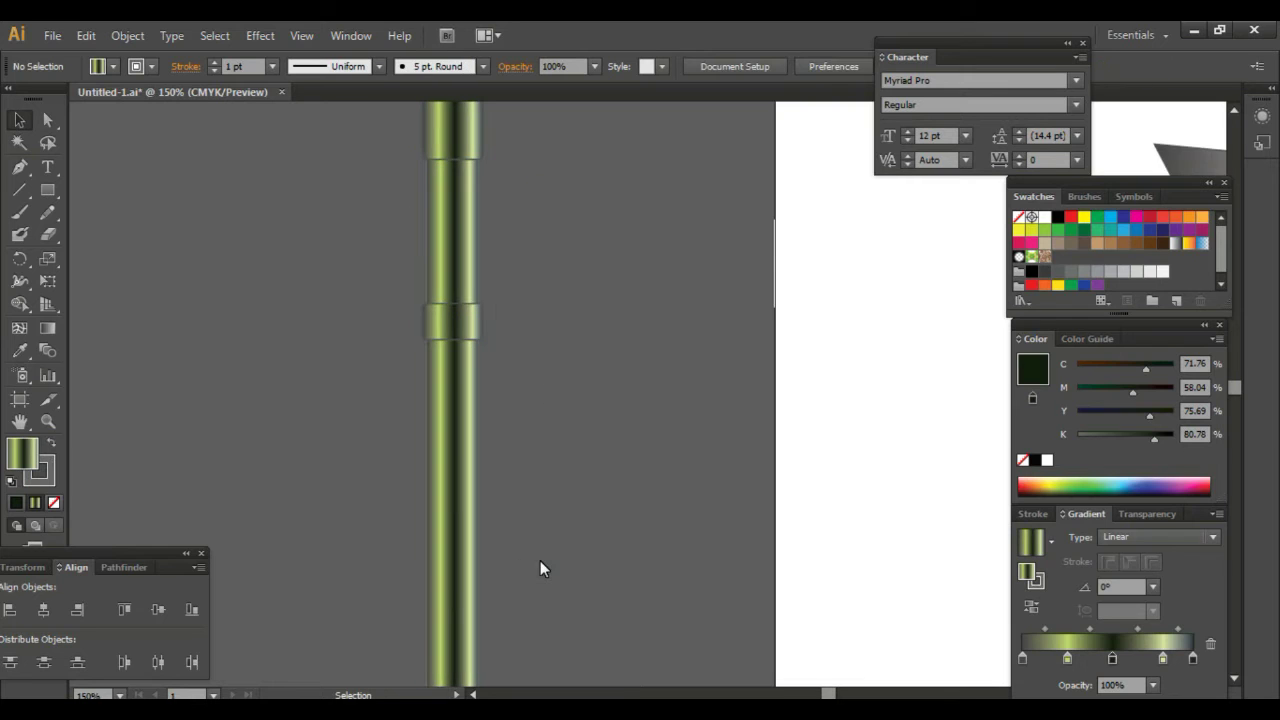
pyautogui.scroll(-3, 542, 557)
pyautogui.moveTo(566, 286); pyautogui.dragTo(655, 641)
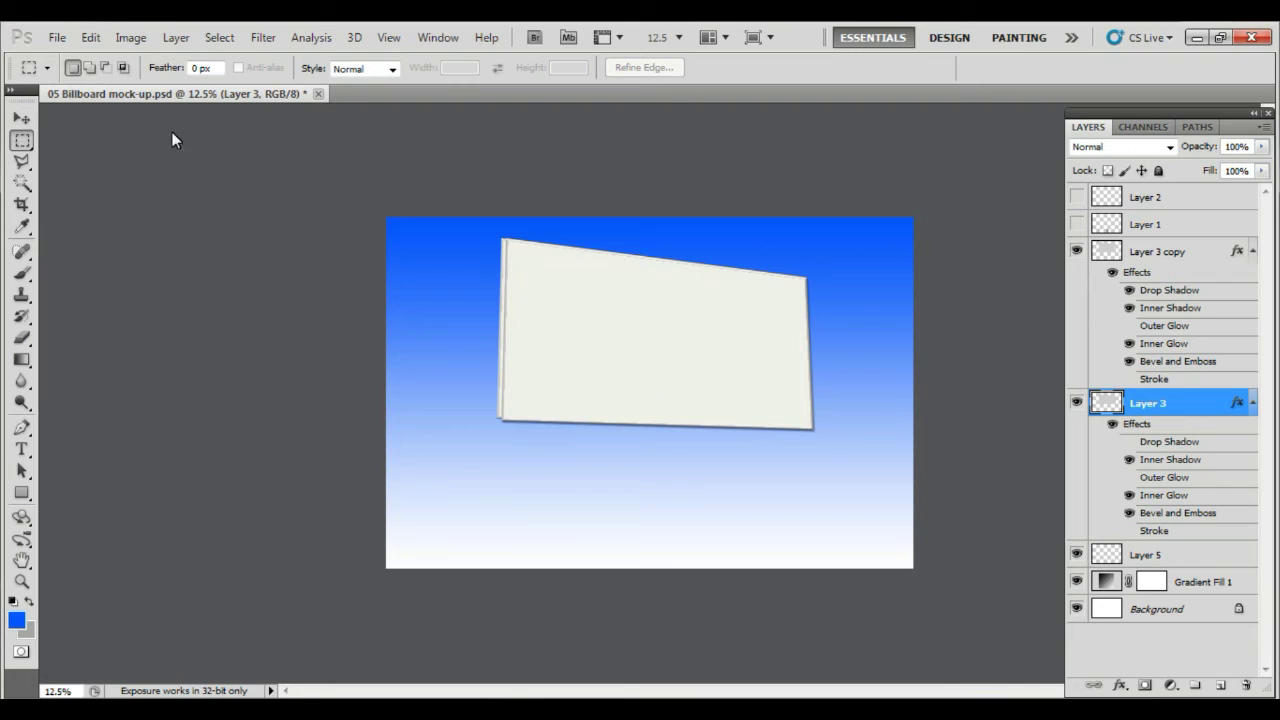
# - Paste the copied pole as pixels and move it behind the billboard
pyautogui.click(91, 39)
pyautogui.click(171, 198)
pyautogui.click(559, 275)
pyautogui.click(697, 249)
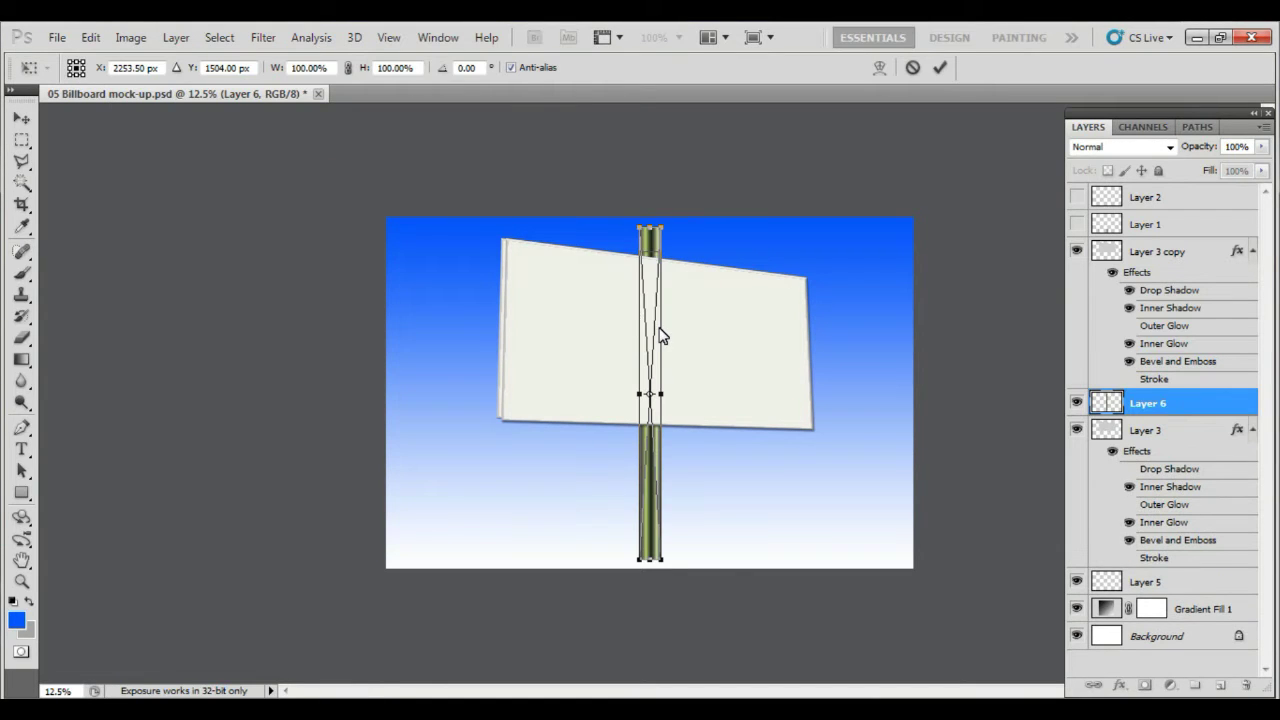
pyautogui.click(940, 67)
pyautogui.press('v')
pyautogui.moveTo(650, 505)
pyautogui.mouseDown()
pyautogui.moveTo(703, 516)
pyautogui.moveTo(727, 493)
pyautogui.moveTo(571, 494)
pyautogui.mouseUp()
# - Raise the left pole slightly and stretch it down to the canvas bottom
pyautogui.hotkey('ctrl', '-')
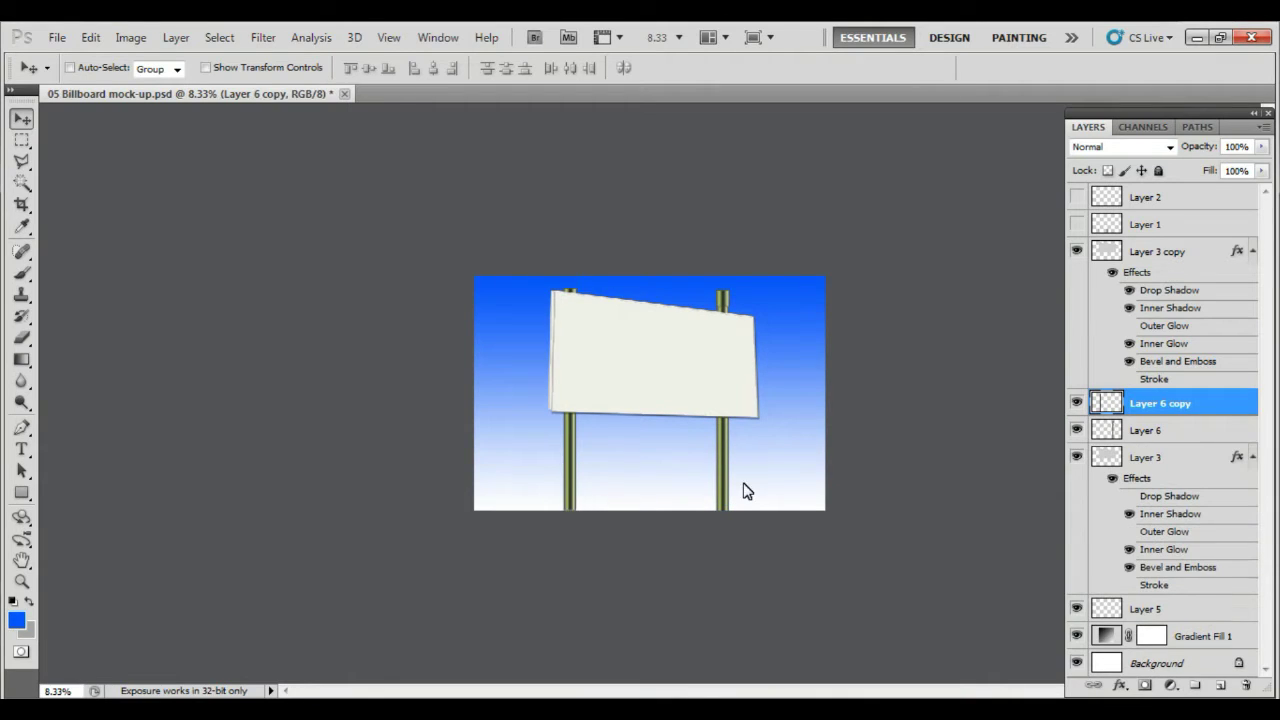
pyautogui.hotkey('ctrl', '+')
pyautogui.hotkey('ctrl', '+')
pyautogui.hotkey('shift', 'Up')
pyautogui.hotkey('shift', 'Up')
pyautogui.hotkey('shift', 'Up')
pyautogui.hotkey('shift', 'Up')
pyautogui.hotkey('shift', 'Up')
pyautogui.hotkey('shift', 'Up')
pyautogui.hotkey('shift', 'Up')
pyautogui.hotkey('shift', 'Up')
pyautogui.hotkey('shift', 'Up')
pyautogui.hotkey('shift', 'Up')
pyautogui.hotkey('shift', 'Up')
pyautogui.hotkey('shift', 'Up')
pyautogui.hotkey('shift', 'Up')
pyautogui.hotkey('shift', 'Up')
pyautogui.hotkey('shift', 'Up')
pyautogui.hotkey('shift', 'Up')
pyautogui.hotkey('shift', 'Up')
pyautogui.hotkey('ctrl', 't')
pyautogui.moveTo(490, 591); pyautogui.dragTo(490, 627)
pyautogui.press('Return')
# - Scale both billboard panels and the poles together to fit the scene
pyautogui.keyDown('ctrl'); pyautogui.click(1158, 251); pyautogui.keyUp('ctrl')
pyautogui.keyDown('ctrl'); pyautogui.click(1163, 430); pyautogui.keyUp('ctrl')
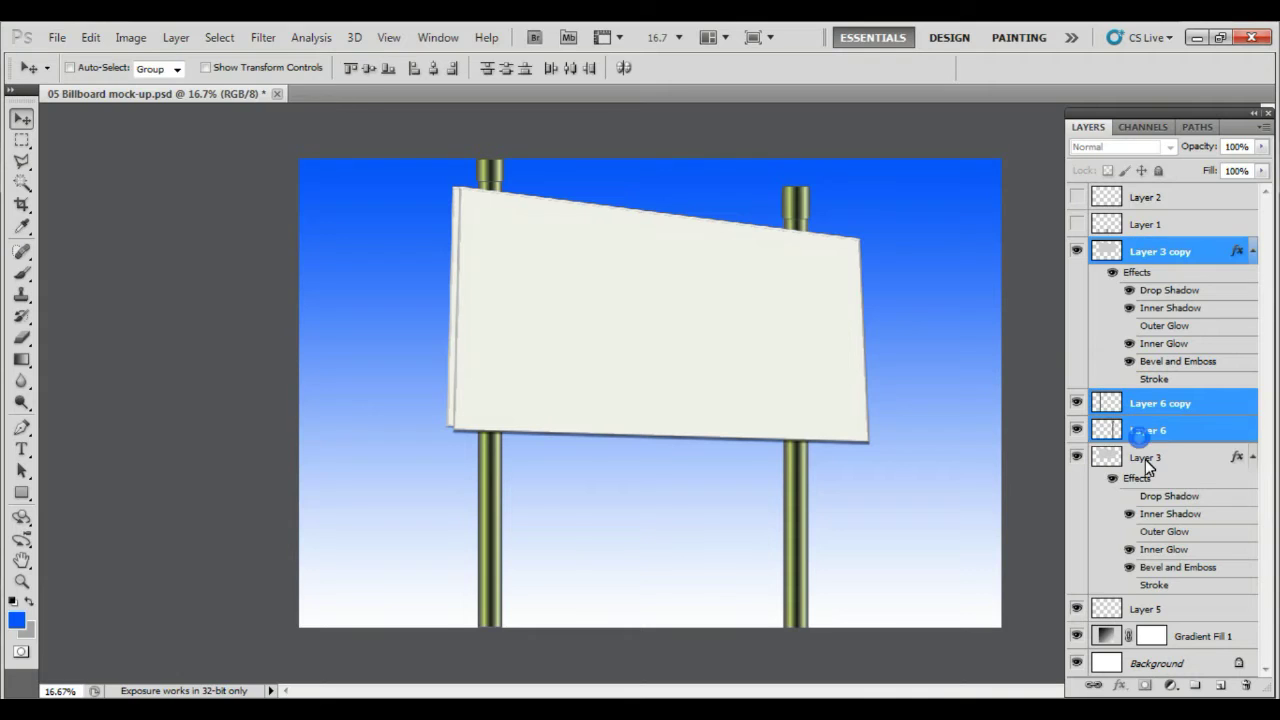
pyautogui.keyDown('ctrl'); pyautogui.click(1150, 457); pyautogui.keyUp('ctrl')
pyautogui.hotkey('ctrl', 't')
pyautogui.moveTo(451, 152); pyautogui.dragTo(629, 306)
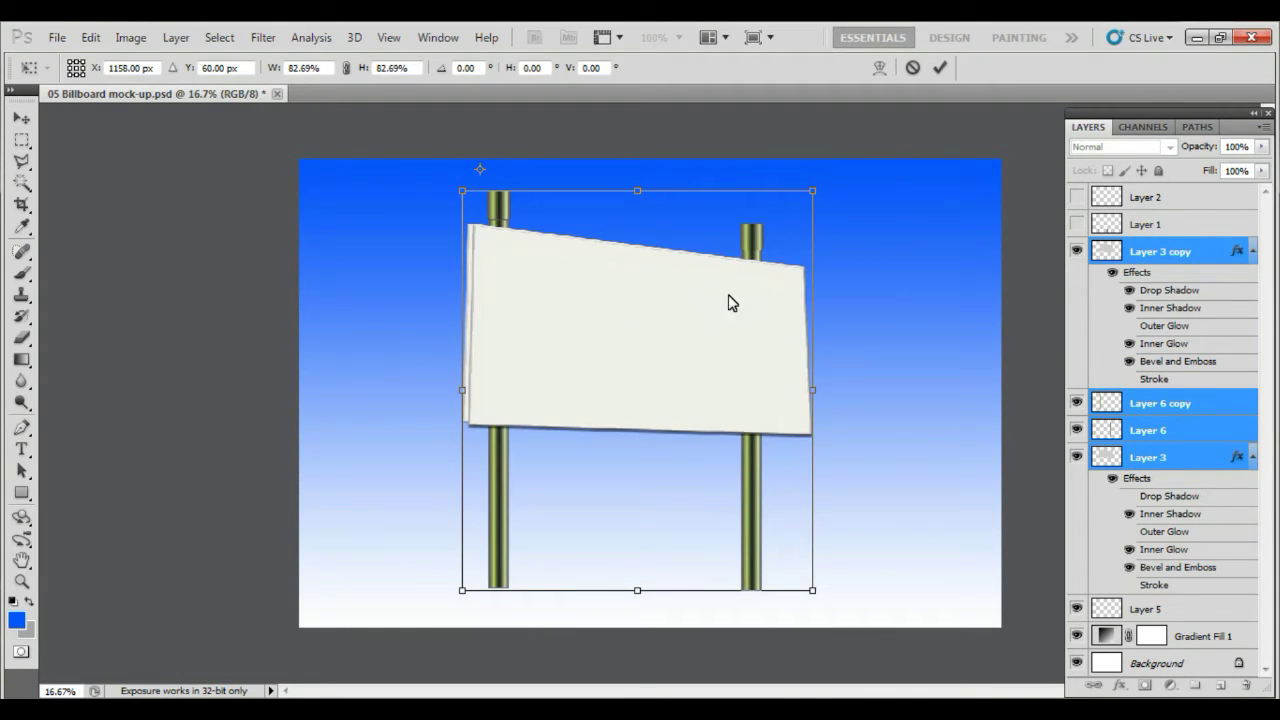
pyautogui.moveTo(812, 190); pyautogui.dragTo(849, 193)
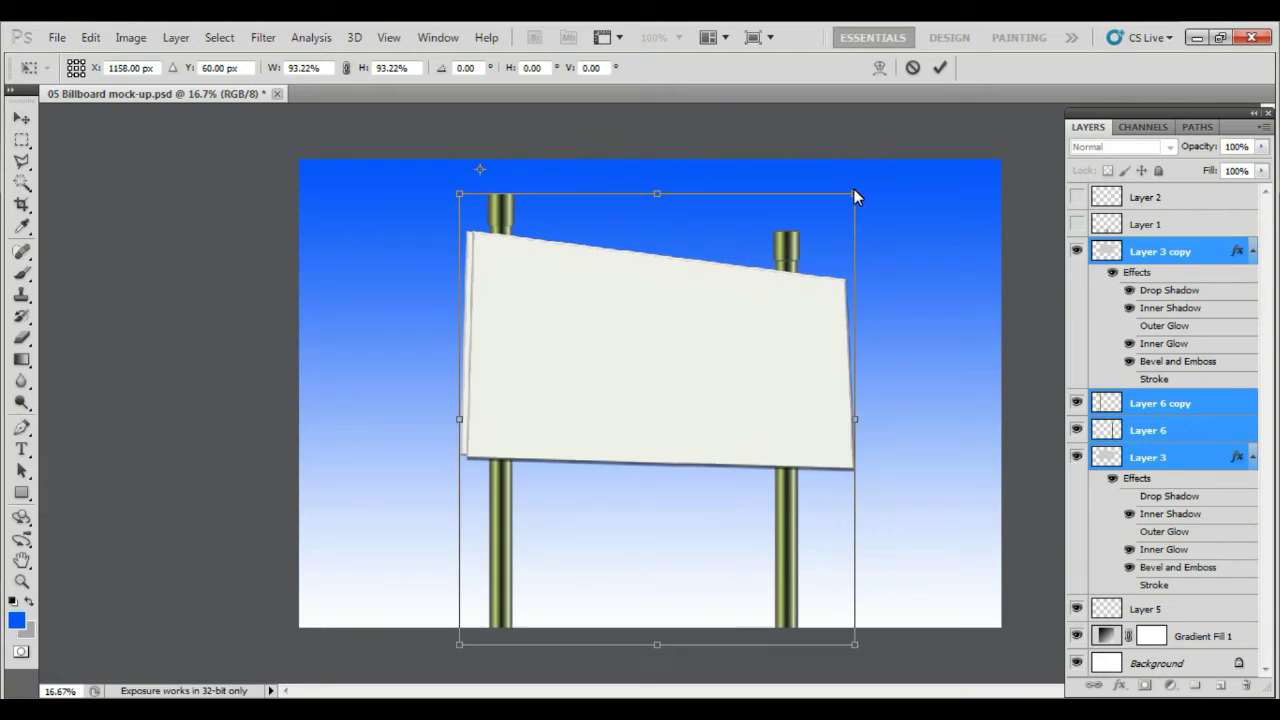
pyautogui.press('Return')
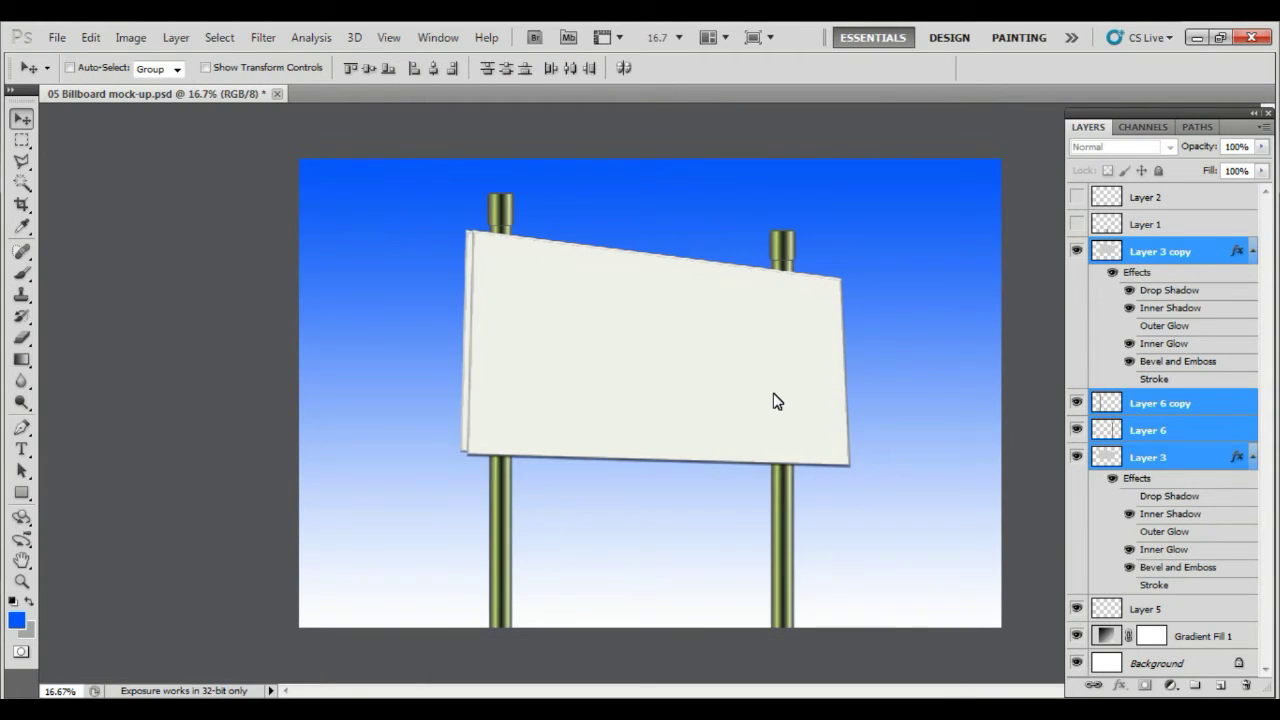
pyautogui.hotkey('ctrl', '+')
pyautogui.keyDown('ctrl'); pyautogui.click(349, 203); pyautogui.keyUp('ctrl')
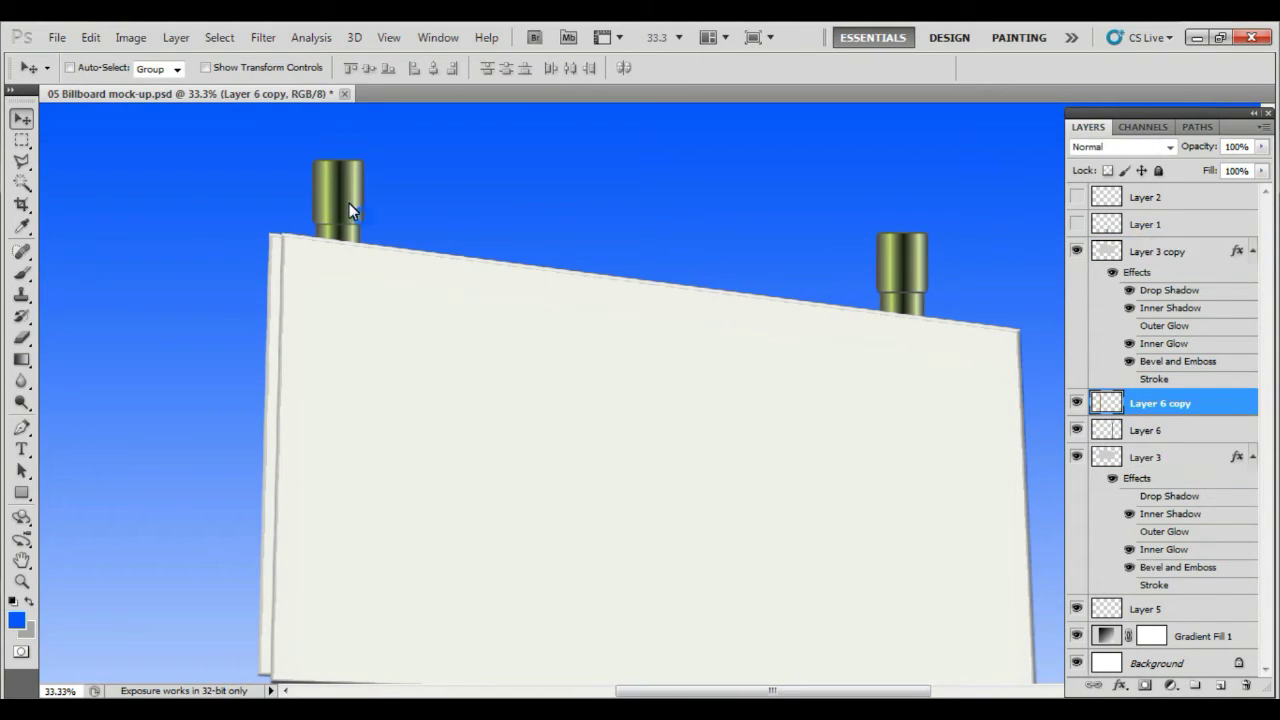
# - Nudge the left pole down slightly and select the right pole's layer, Layer 6
pyautogui.moveTo(349, 203); pyautogui.dragTo(350, 208)
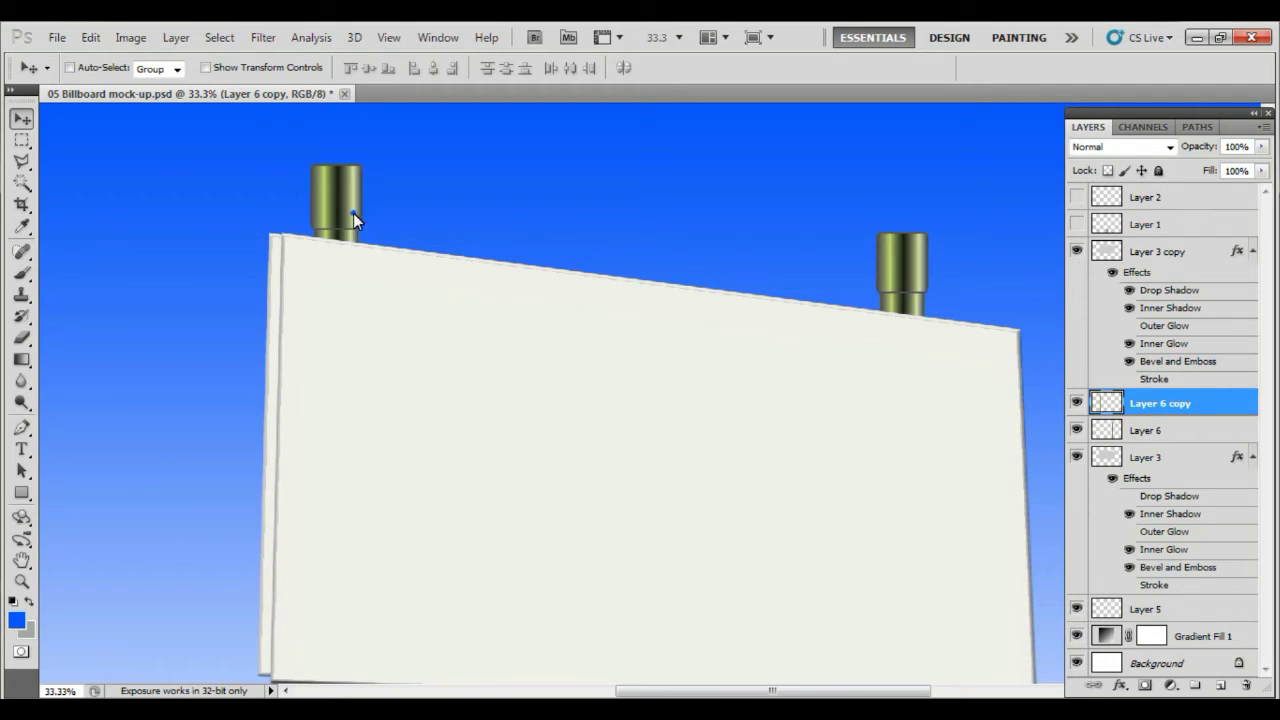
pyautogui.rightClick(908, 258)
pyautogui.click(914, 273)
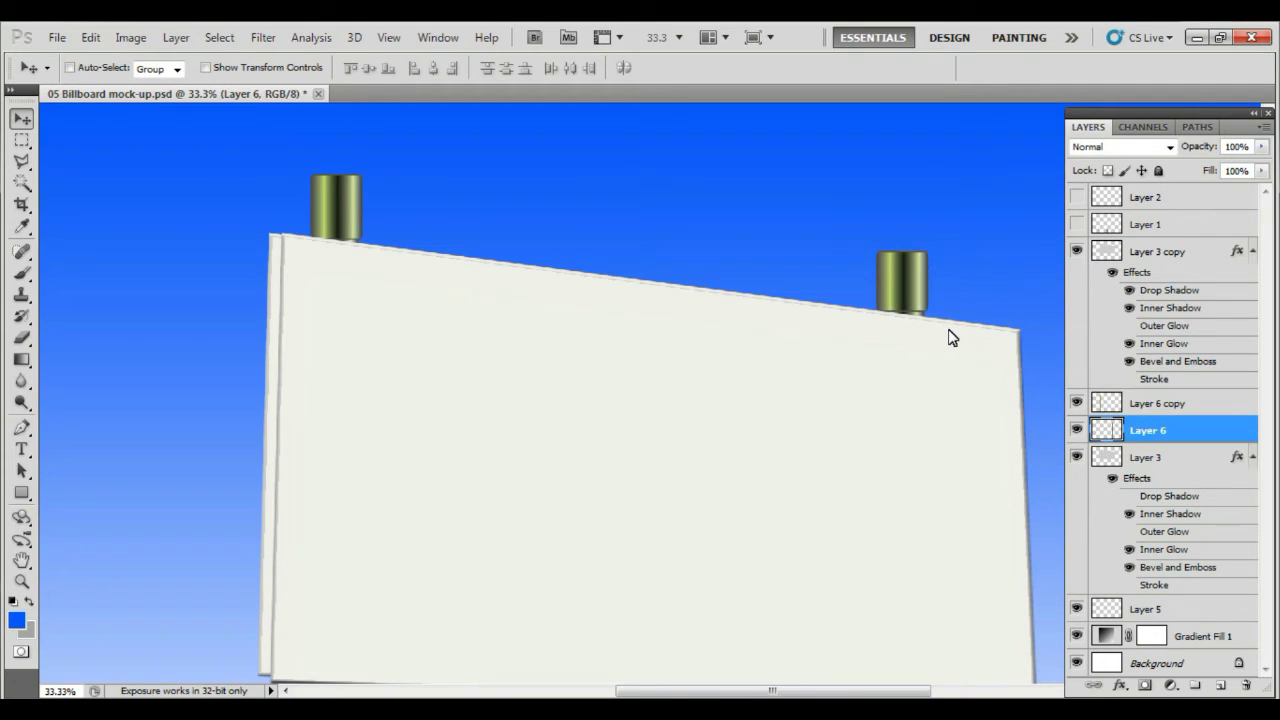
pyautogui.hotkey('ctrl', '-')
pyautogui.hotkey('ctrl', '-')
pyautogui.hotkey('ctrl', '+')
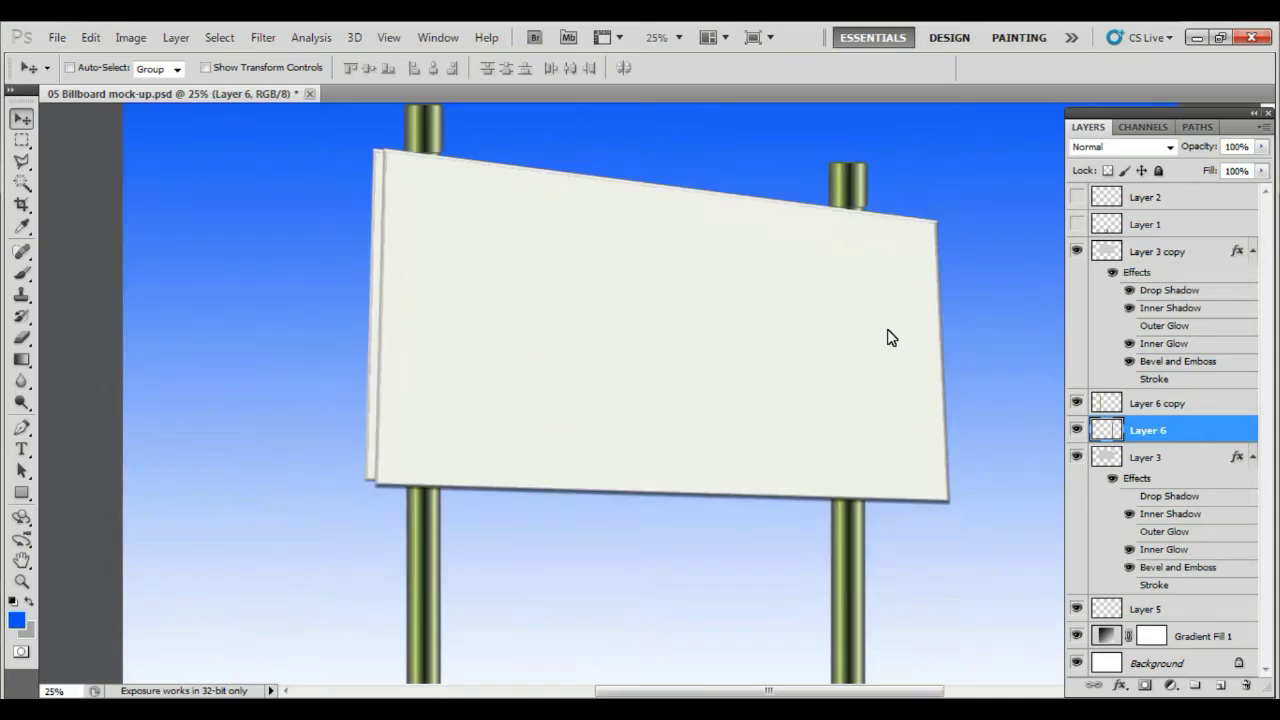
pyautogui.hotkey('ctrl', '+')
# - Zoom and scroll around to inspect both poles against the billboard
pyautogui.scroll(3, 610, 480)
pyautogui.scroll(-5, 590, 440)
pyautogui.scroll(-3, 585, 390)
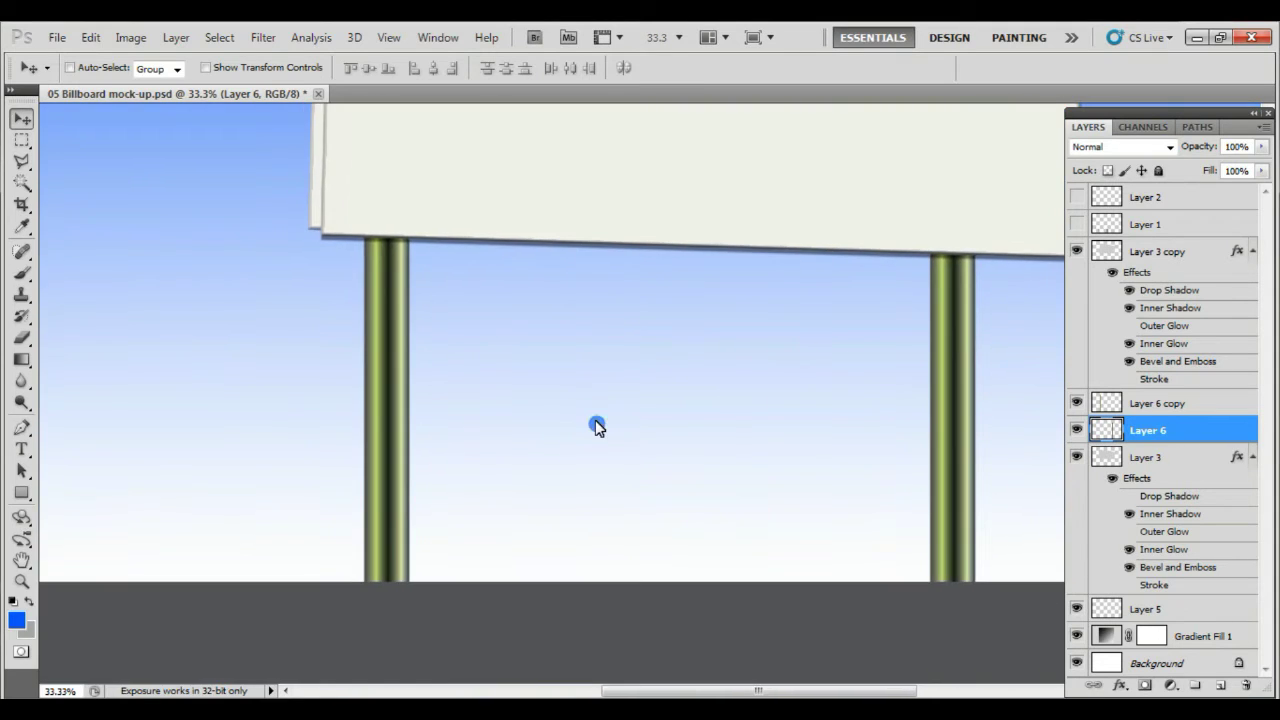
pyautogui.hotkey('ctrl', '-')
pyautogui.hotkey('ctrl', '-')
pyautogui.hotkey('ctrl', '+')
pyautogui.hotkey('ctrl', '+')
pyautogui.hotkey('ctrl', '+')
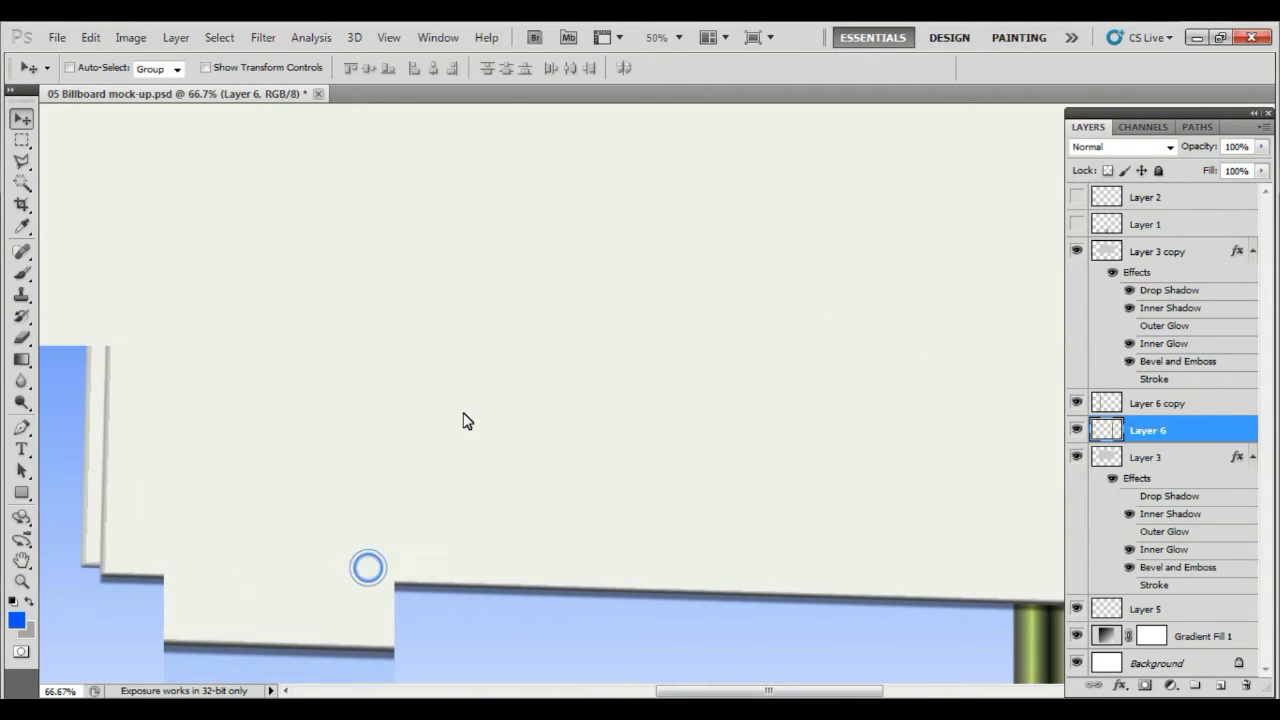
pyautogui.scroll(-3, 449, 466)
pyautogui.scroll(-3, 466, 386)
pyautogui.hotkey('ctrl', '-')
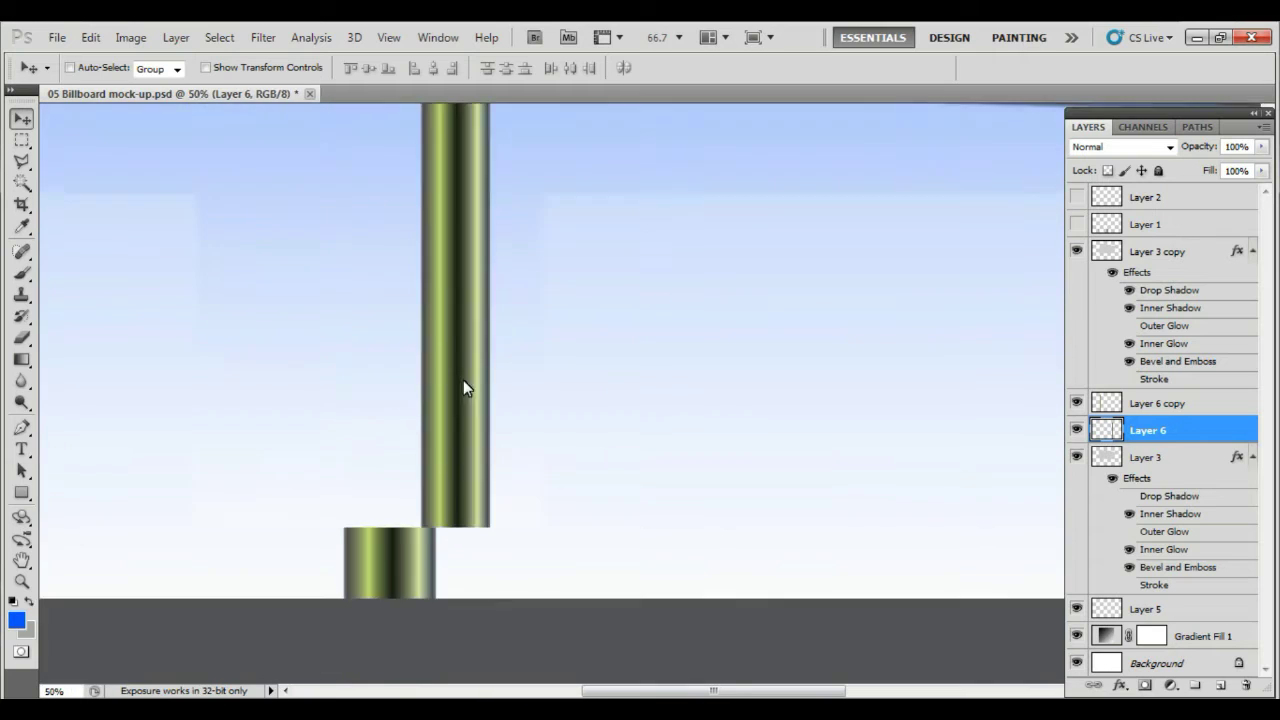
pyautogui.hotkey('ctrl', '-')
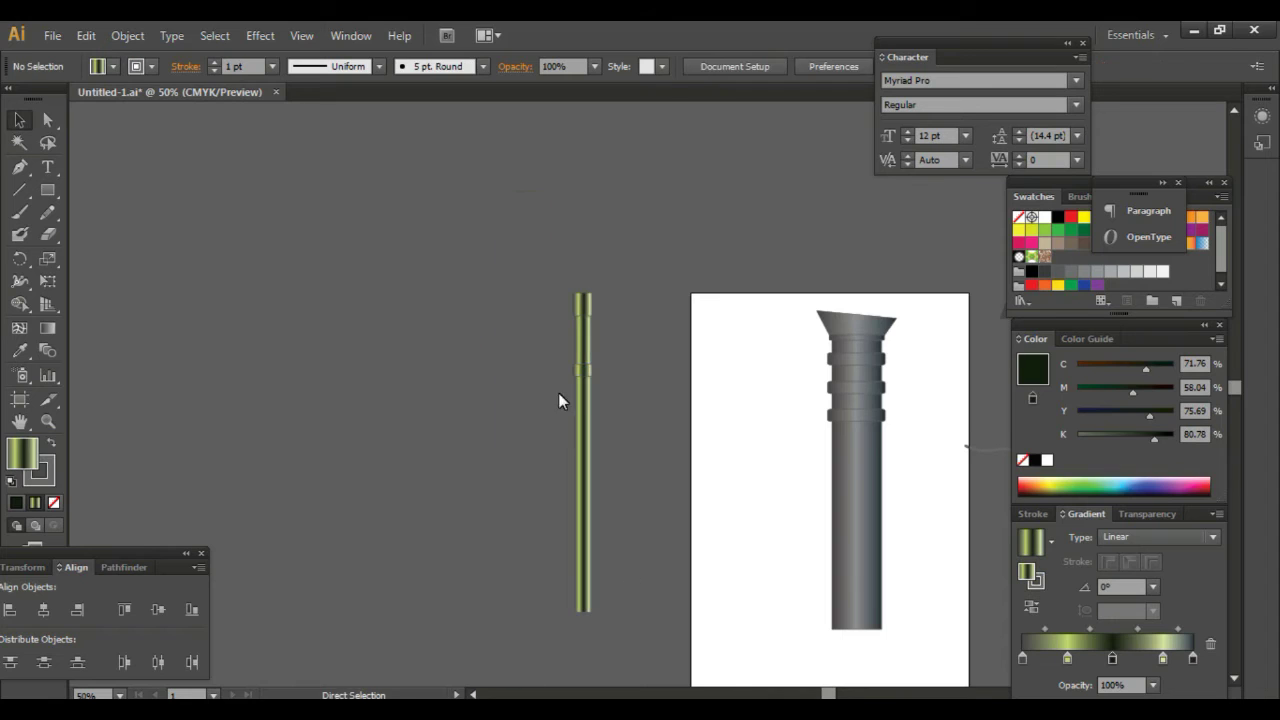
# - Move the small band onto empty canvas left of the pole, check the bottom band, and reselect the pole
pyautogui.moveTo(518, 345); pyautogui.dragTo(365, 340)
pyautogui.click(520, 215)
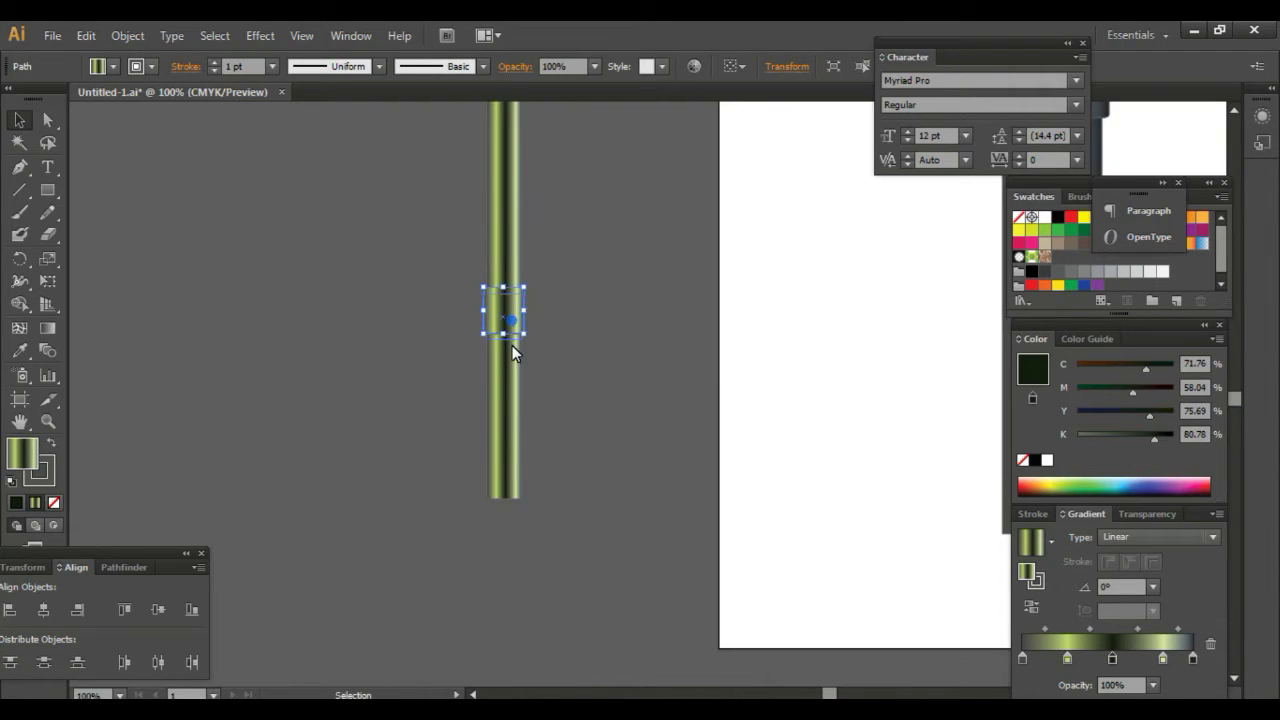
pyautogui.hotkey('ctrl', '+')
pyautogui.click(416, 442)
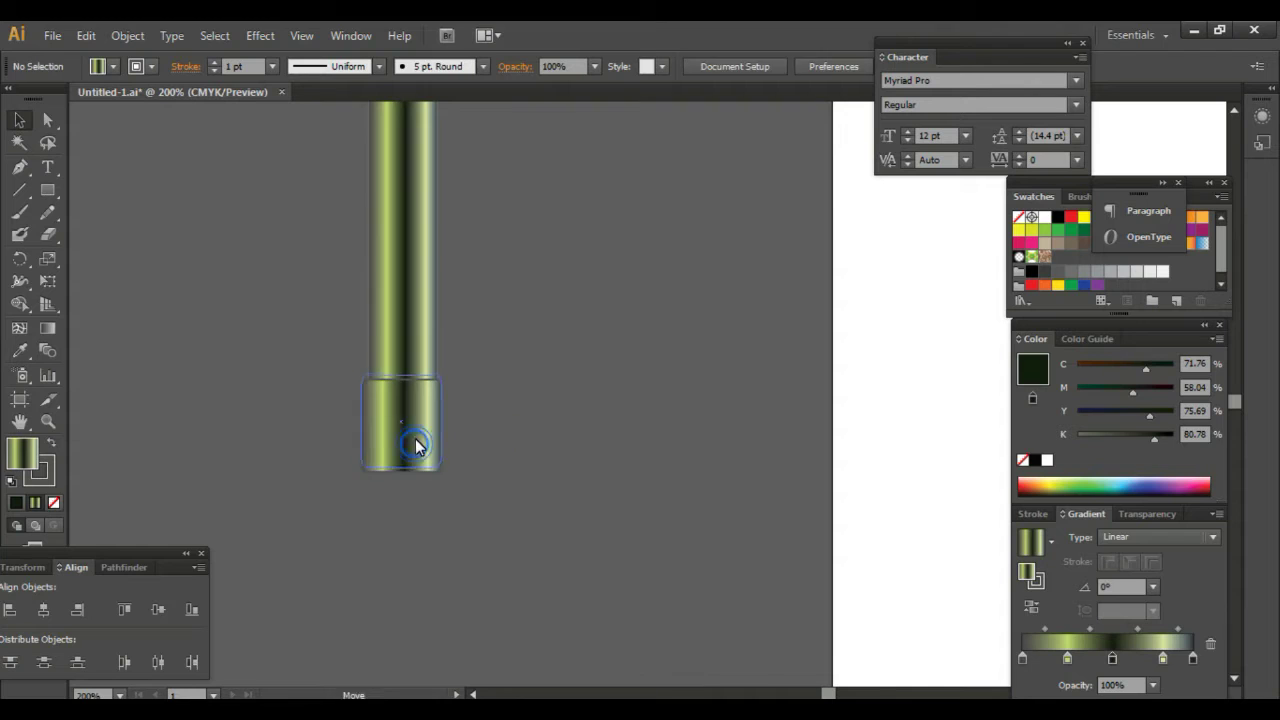
pyautogui.click(486, 372)
pyautogui.hotkey('ctrl', '-')
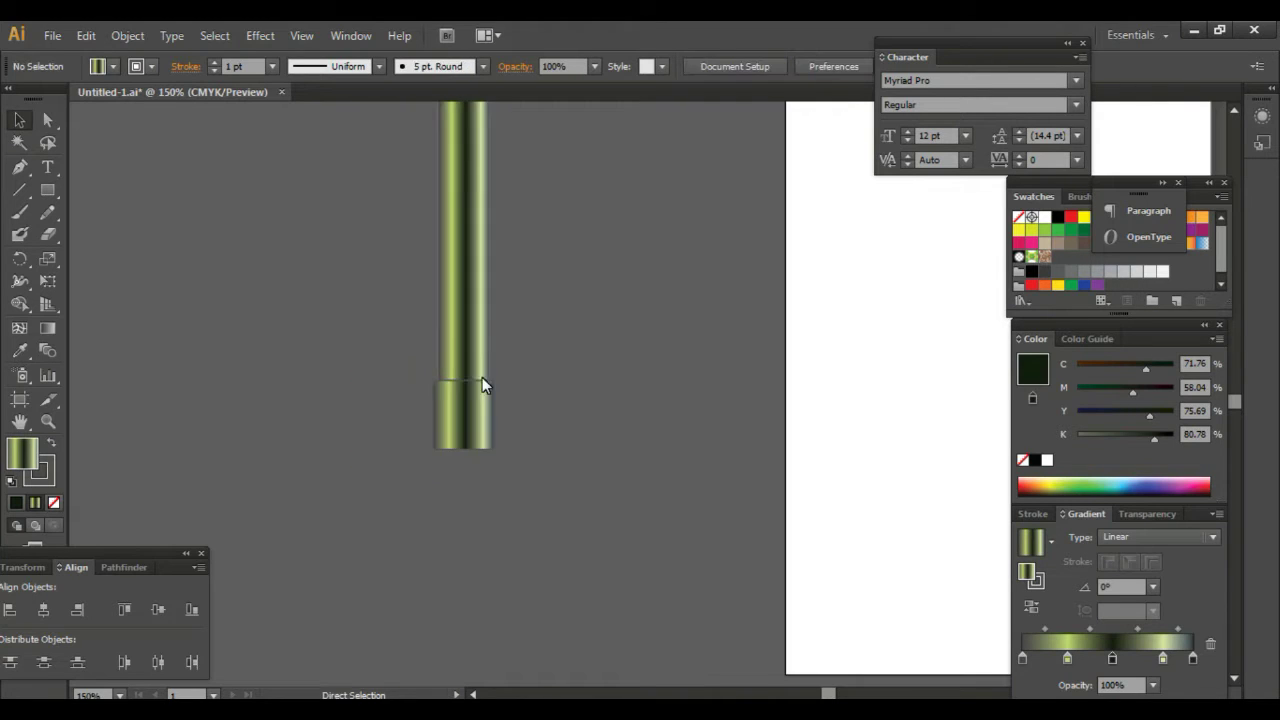
pyautogui.hotkey('ctrl', '-')
pyautogui.hotkey('ctrl', '-')
pyautogui.click(524, 509)
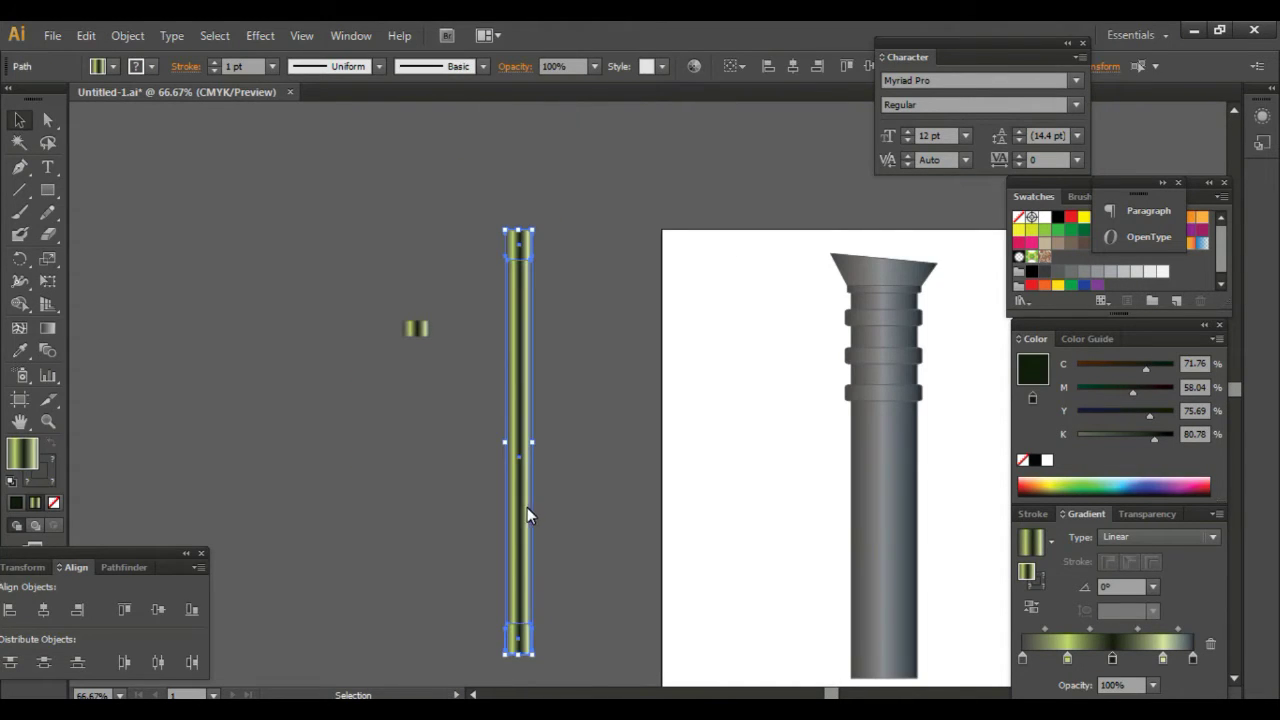
# - Remove the dark middle gradient stop, make one stop pale yellow, and darken the left end
pyautogui.moveTo(1114, 662); pyautogui.dragTo(1108, 695)
pyautogui.click(1067, 659)
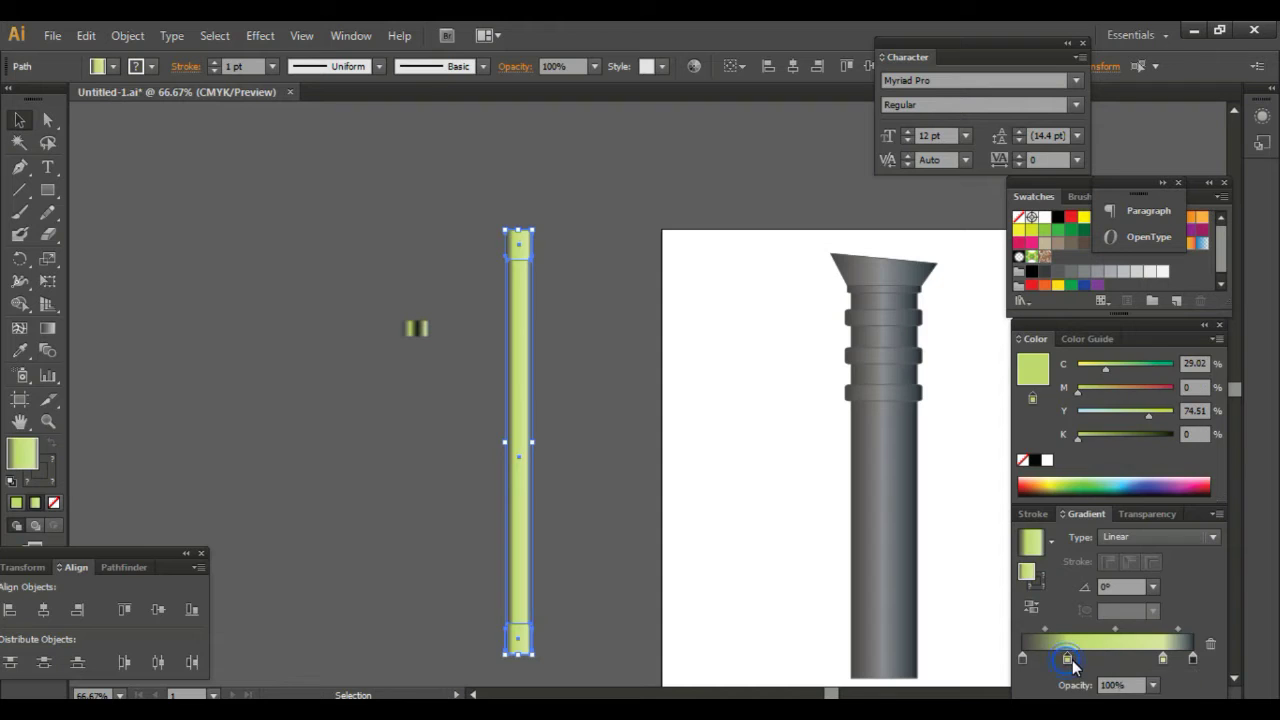
pyautogui.click(1063, 479)
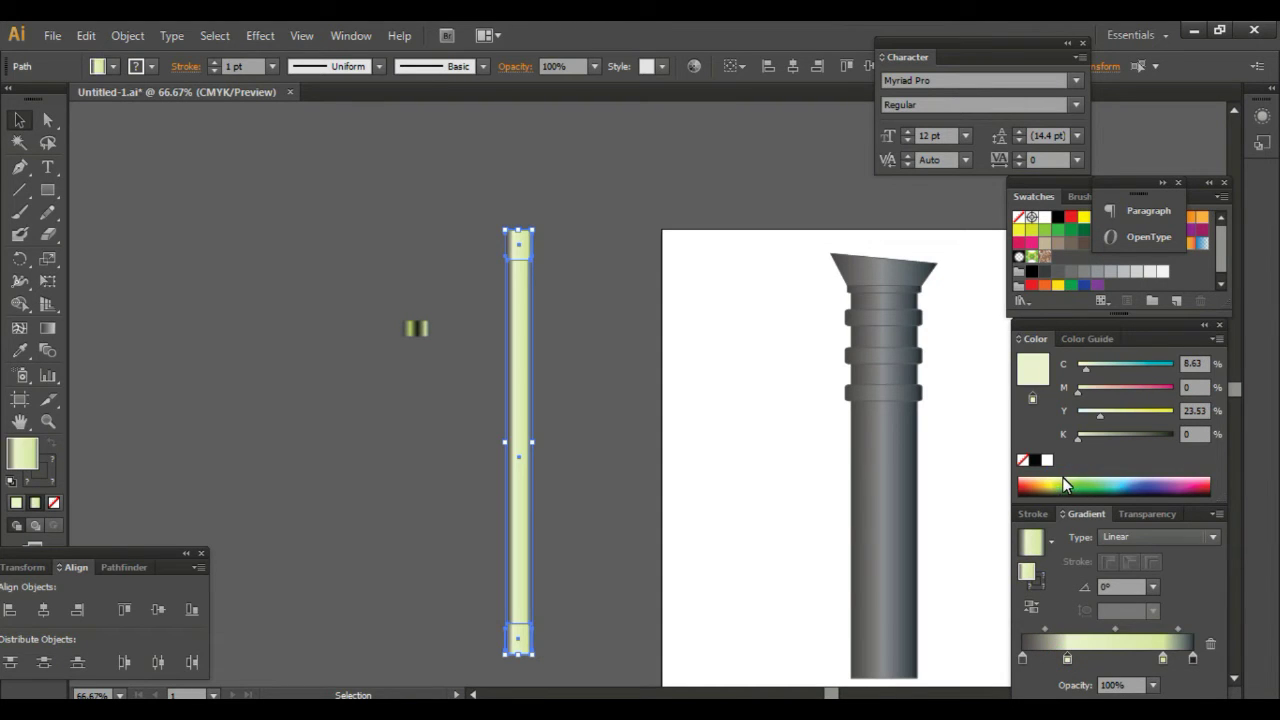
pyautogui.click(1020, 486)
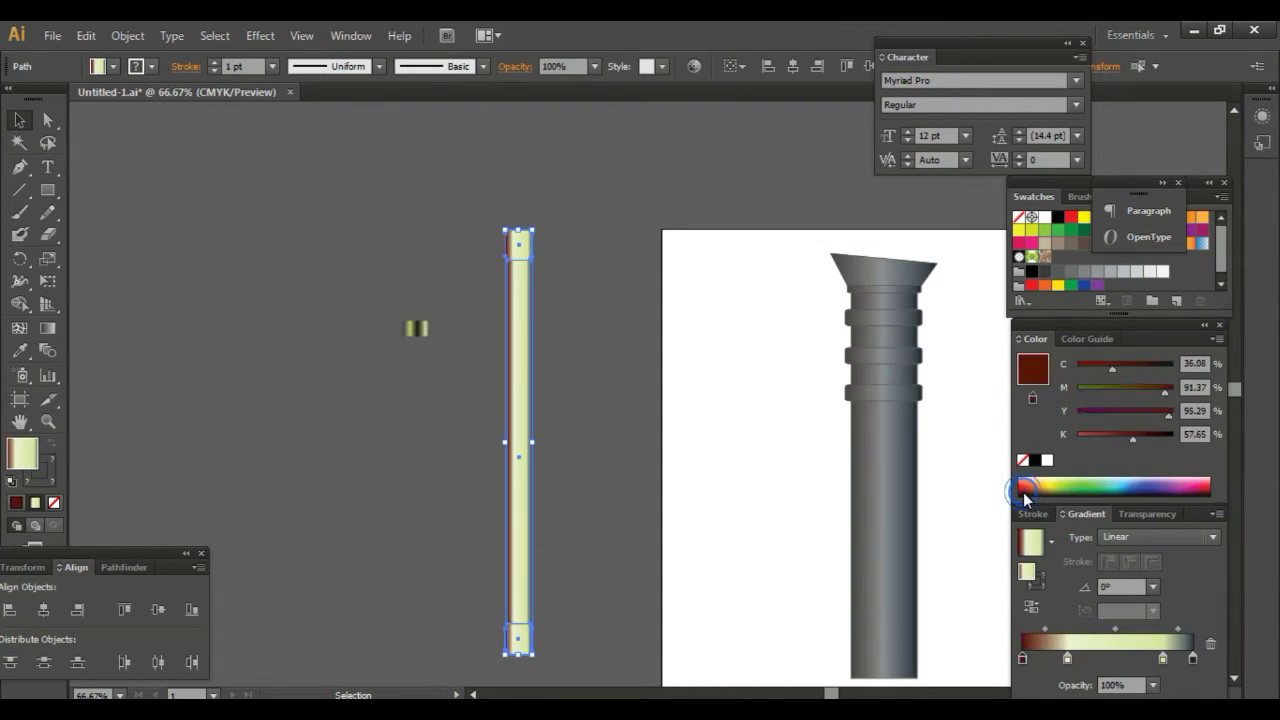
pyautogui.click(1165, 434)
pyautogui.moveTo(1078, 411)
pyautogui.mouseDown()
pyautogui.moveTo(1110, 413)
pyautogui.moveTo(1192, 496)
pyautogui.mouseUp()
# - Recolour the middle stop pinkish-grey, the right stop pale blue, and the left stop bright red
pyautogui.moveTo(1067, 658); pyautogui.dragTo(1085, 660)
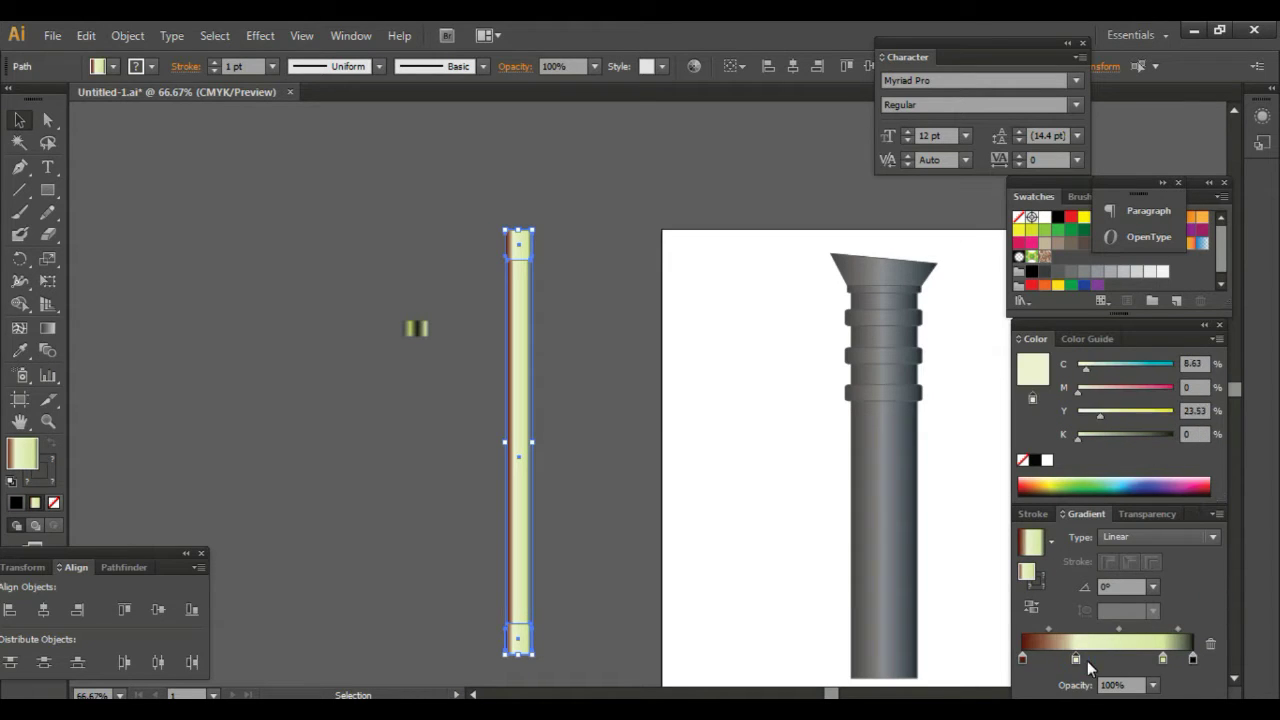
pyautogui.moveTo(1100, 391); pyautogui.dragTo(1111, 396)
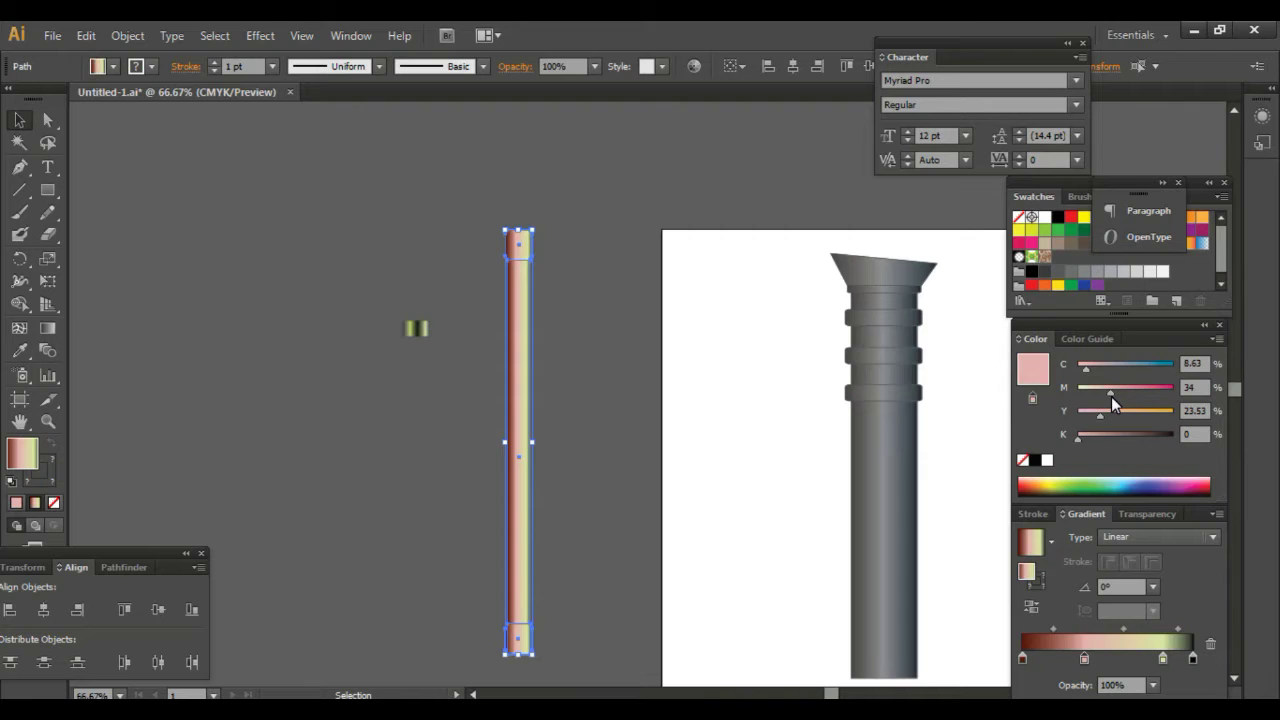
pyautogui.click(1113, 370)
pyautogui.click(1151, 658)
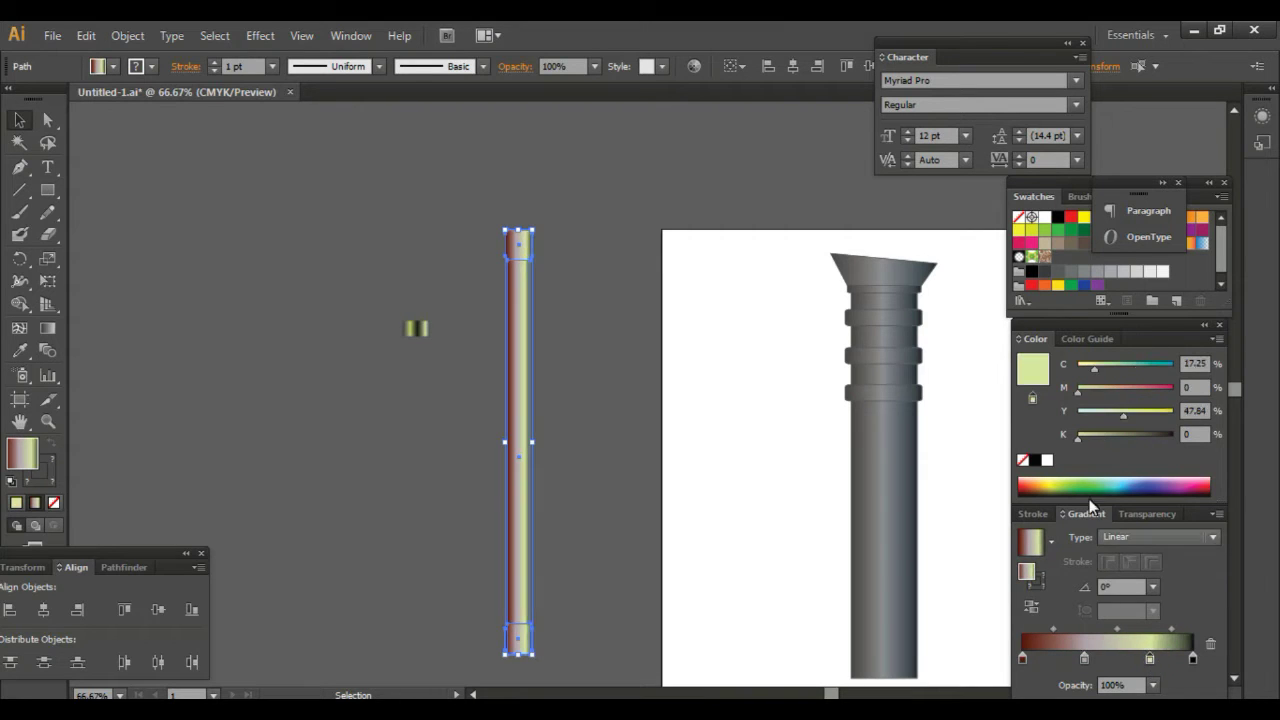
pyautogui.moveTo(1151, 417); pyautogui.dragTo(1165, 418)
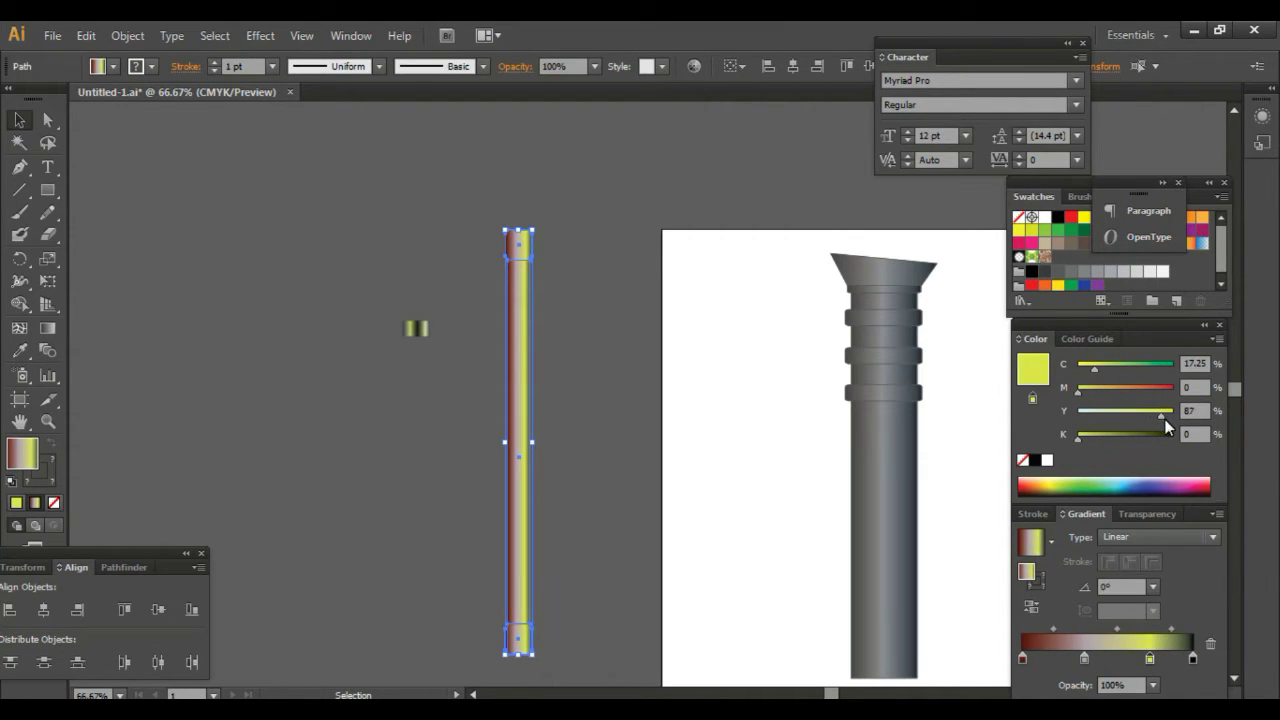
pyautogui.click(1081, 420)
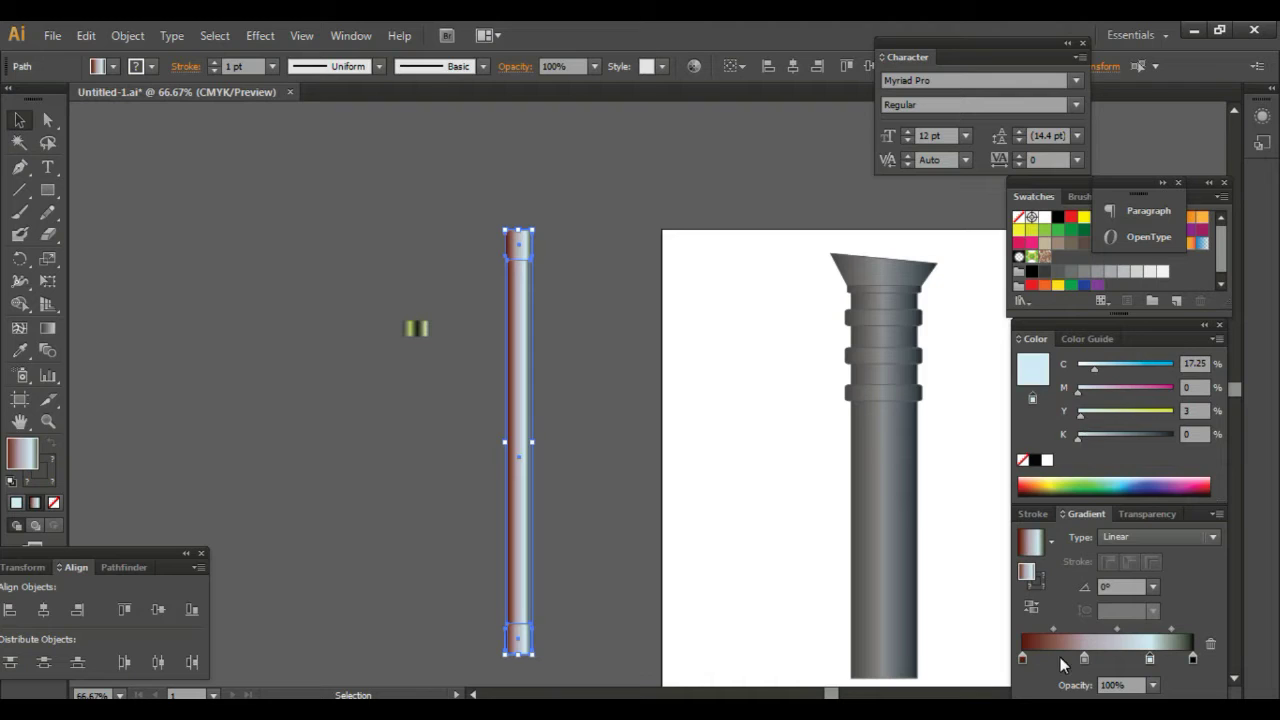
pyautogui.click(1022, 658)
pyautogui.moveTo(1166, 416)
pyautogui.mouseDown()
pyautogui.moveTo(1078, 437)
pyautogui.moveTo(1132, 438)
pyautogui.moveTo(1077, 437)
pyautogui.mouseUp()
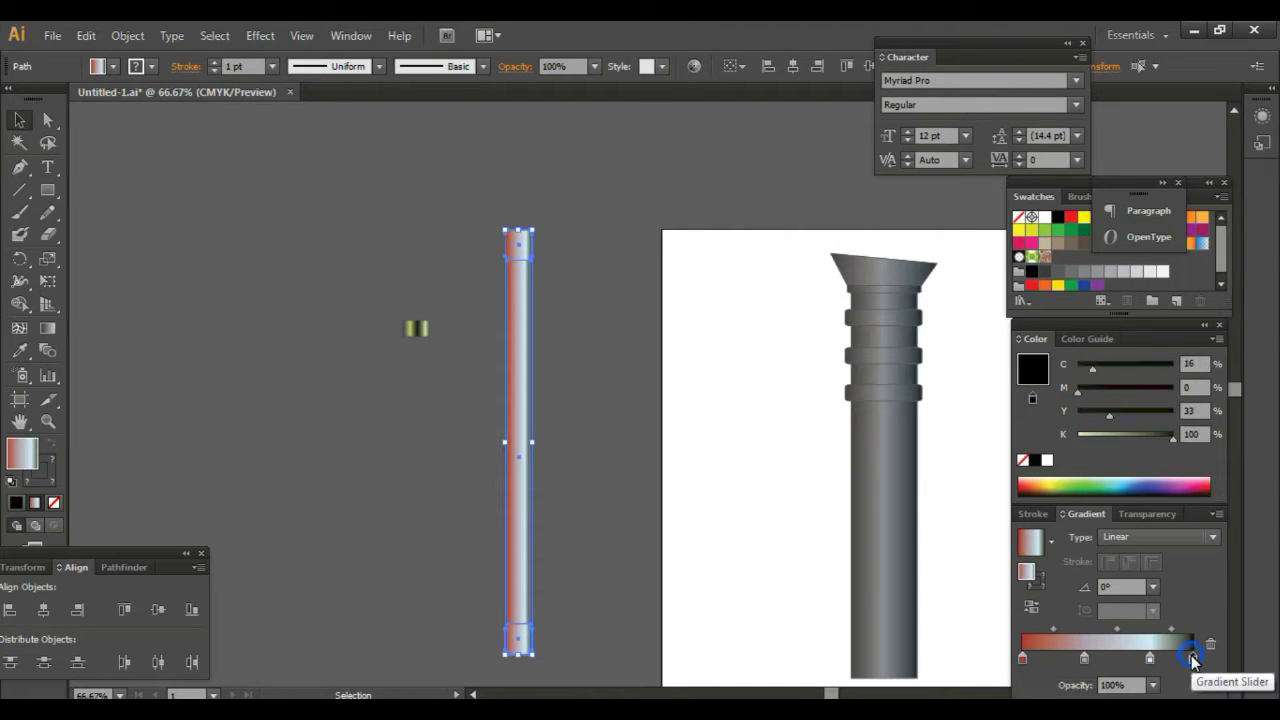
# - Restore the multi-stop gradient, darken the left stop, and set a stop's K to 35
pyautogui.hotkey('ctrl', 'z')
pyautogui.click(1080, 642)
pyautogui.click(1020, 660)
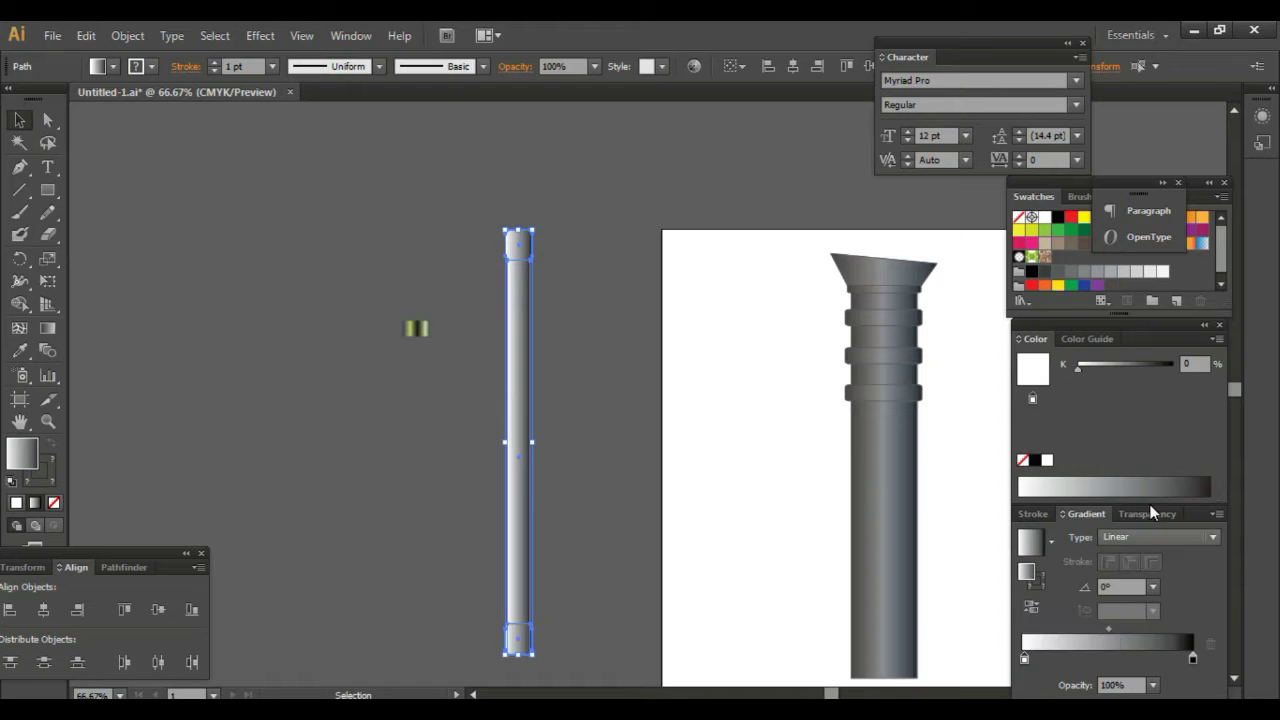
pyautogui.click(1151, 488)
pyautogui.hotkey('ctrl', 'z')
pyautogui.hotkey('ctrl', 'z')
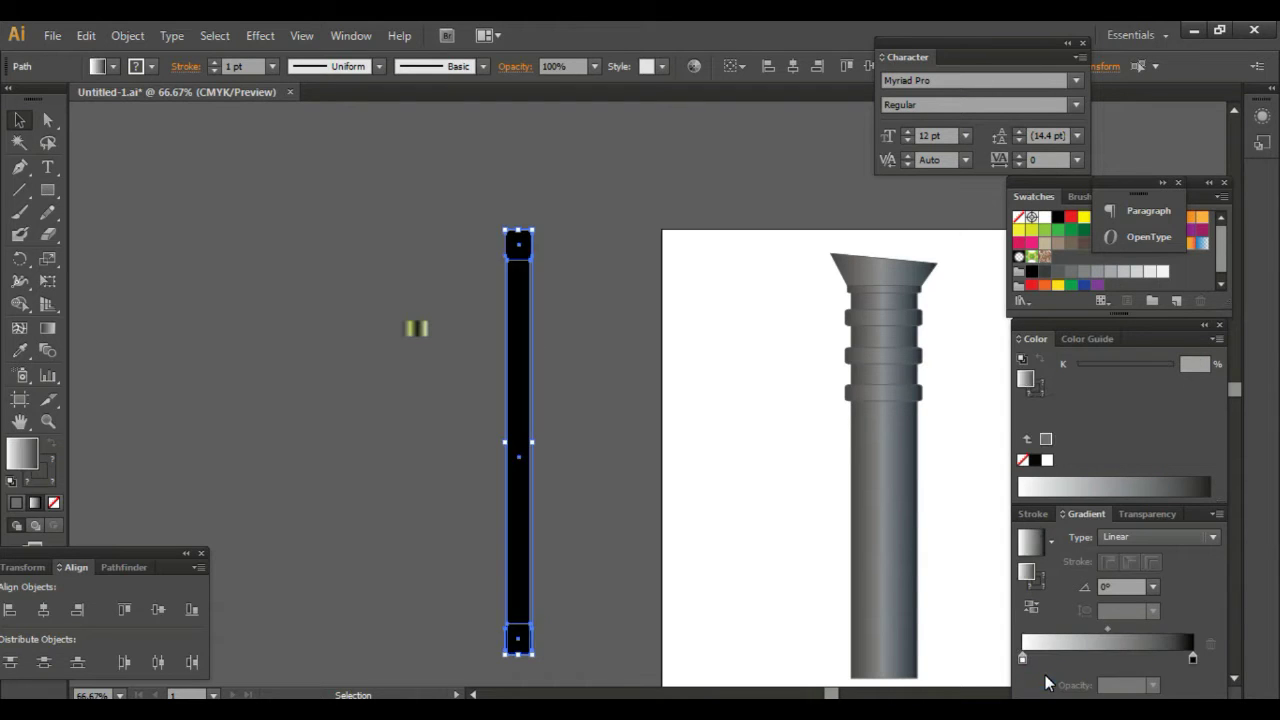
pyautogui.hotkey('ctrl', 'z')
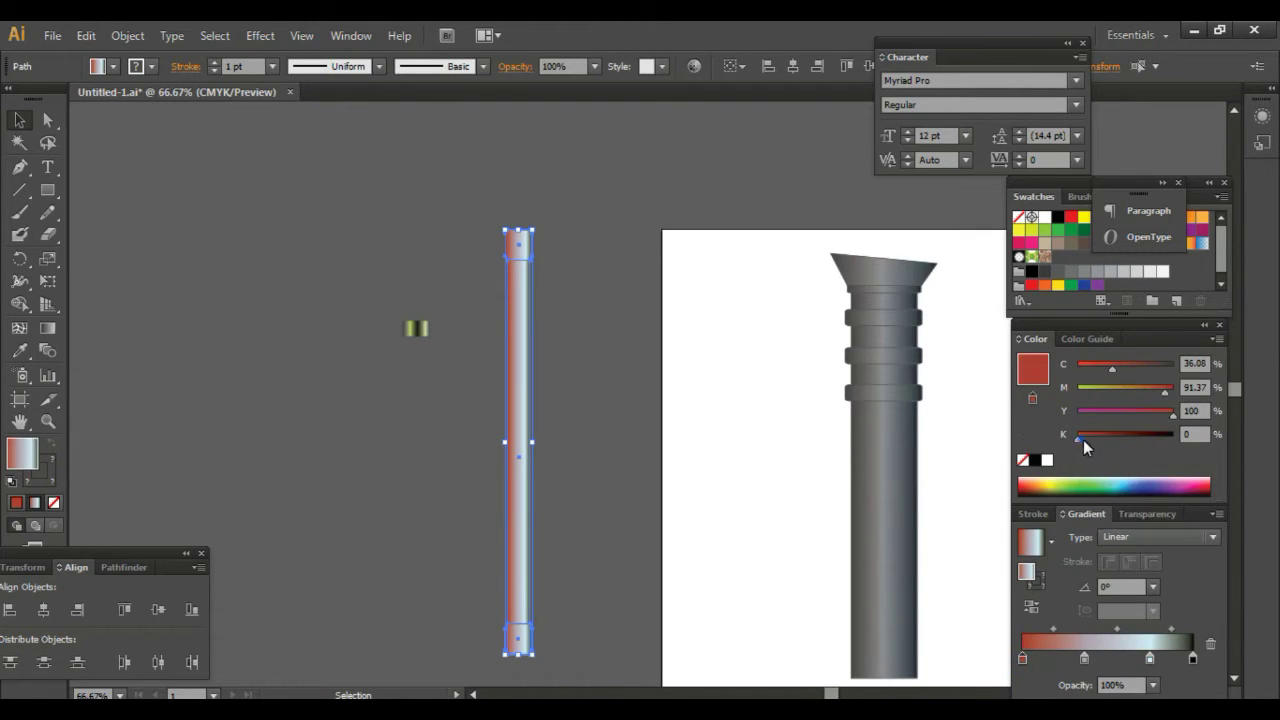
pyautogui.moveTo(1083, 437); pyautogui.dragTo(1186, 437)
pyautogui.moveTo(1192, 660); pyautogui.dragTo(1132, 660)
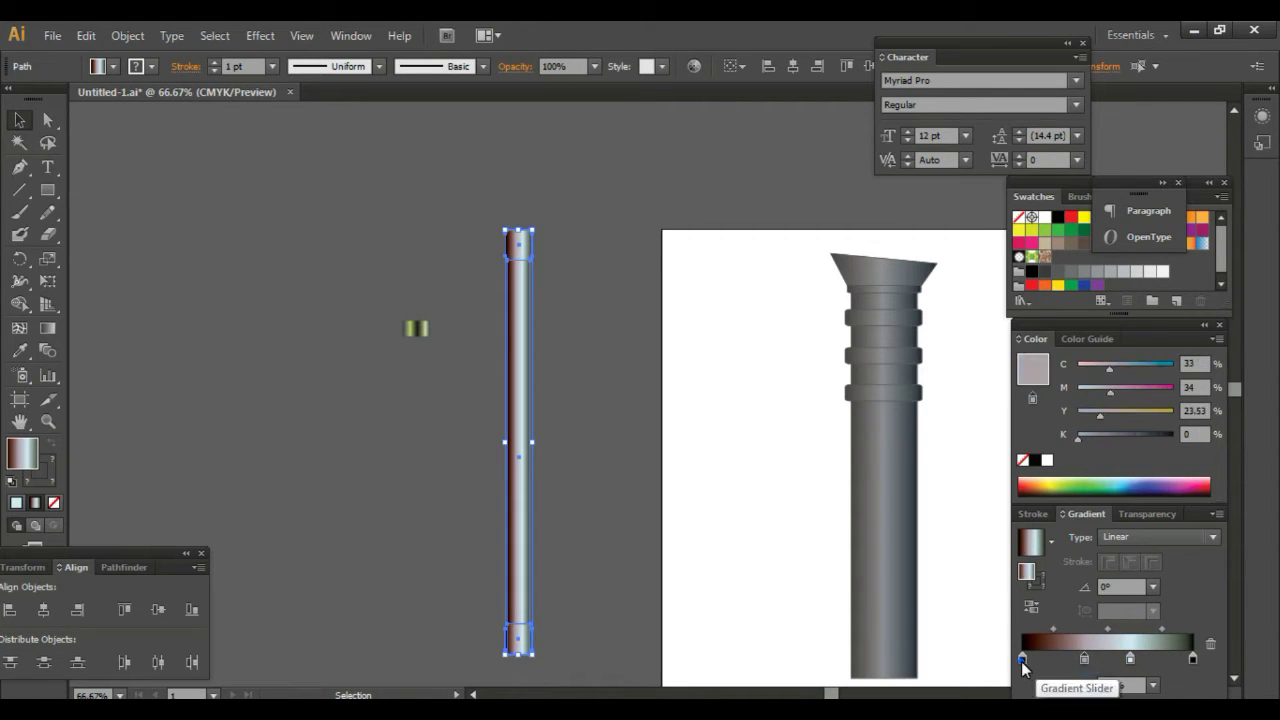
pyautogui.moveTo(1170, 440); pyautogui.dragTo(1110, 445)
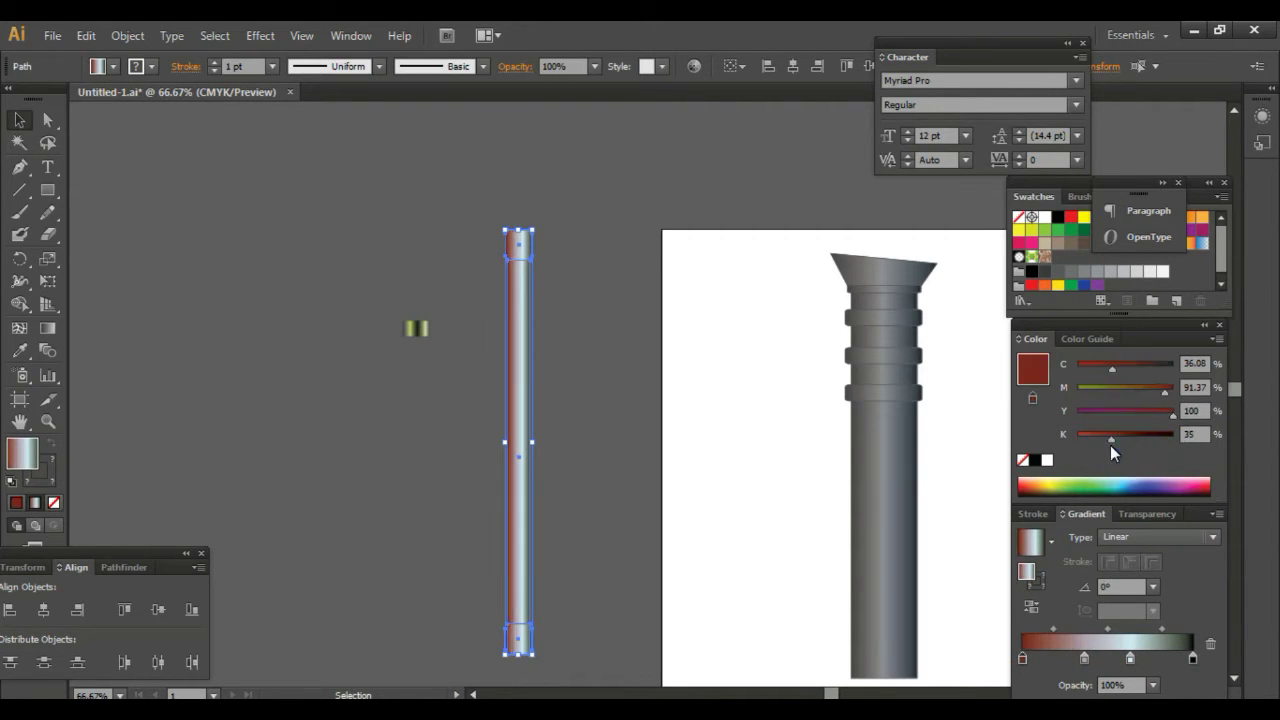
# - Paste the thin gradient column into Photoshop as pixels and rotate it into a horizontal crossbar
pyautogui.click(638, 300)
pyautogui.moveTo(475, 636); pyautogui.dragTo(476, 634)
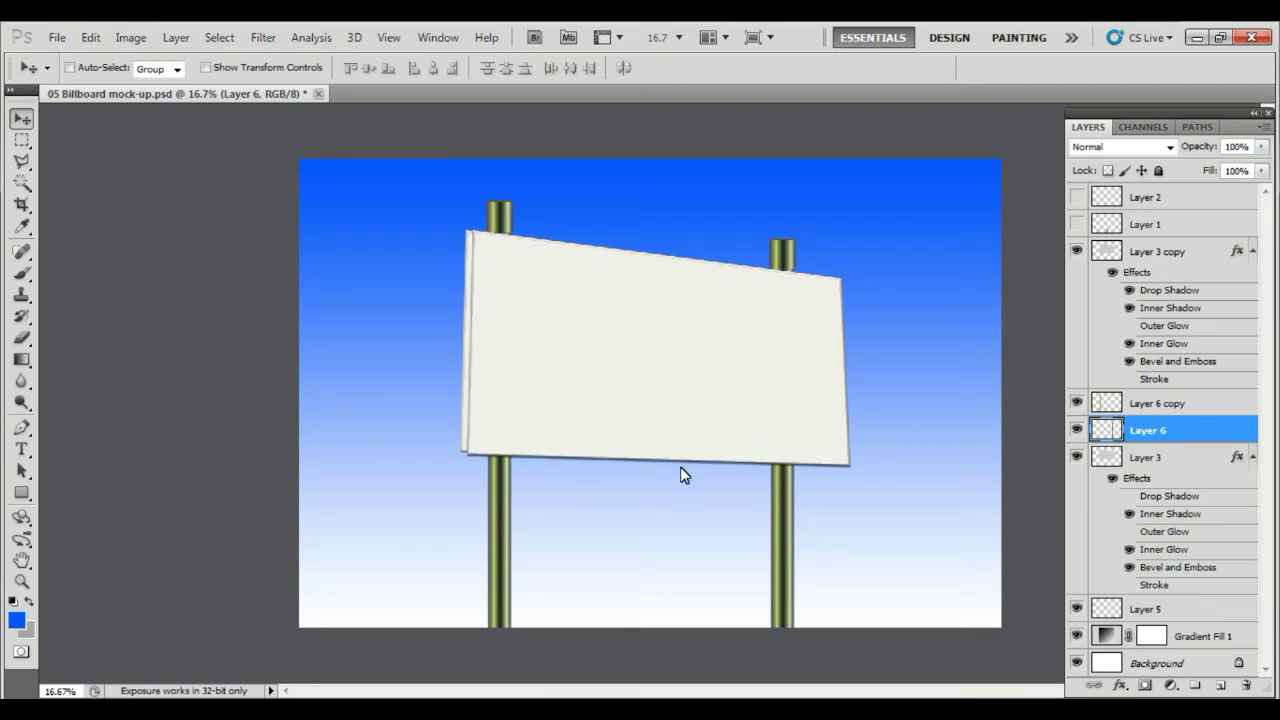
pyautogui.click(90, 37)
pyautogui.click(75, 160)
pyautogui.click(700, 250)
pyautogui.moveTo(726, 219); pyautogui.dragTo(903, 517)
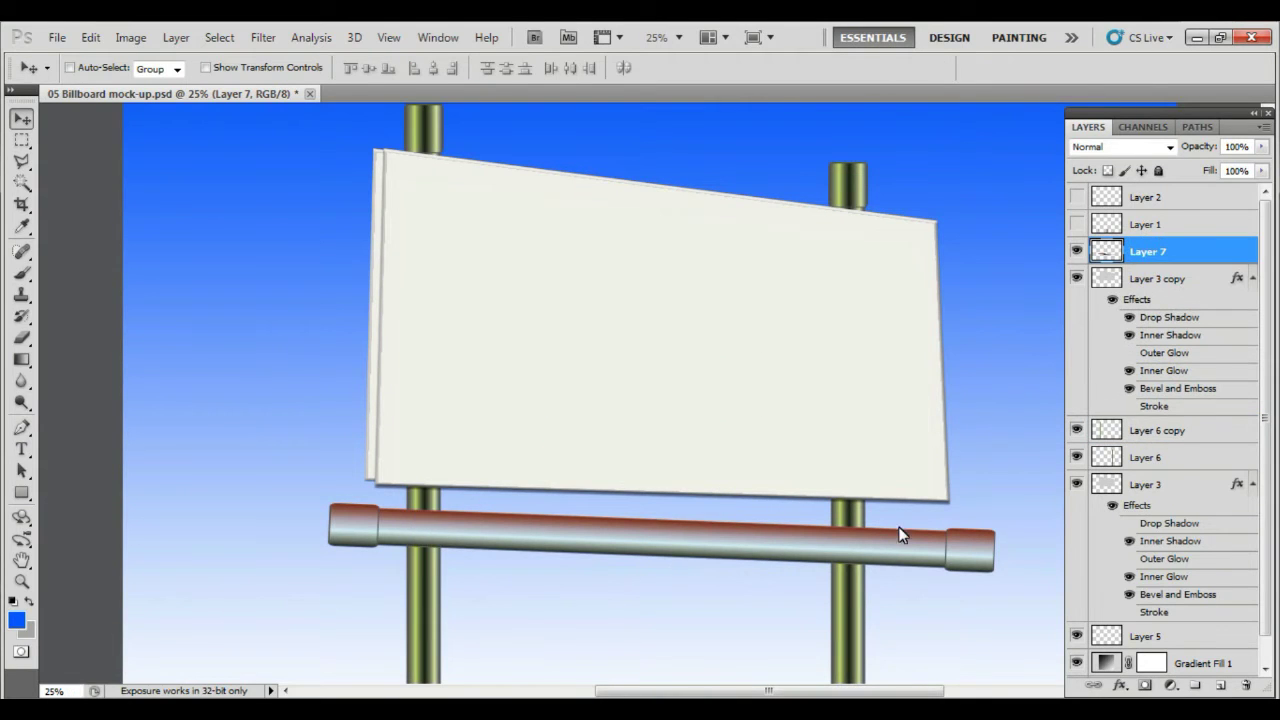
# - Shrink the pasted bar narrower and thinner and move it up under the board
pyautogui.hotkey('ctrl', 't')
pyautogui.moveTo(662, 572); pyautogui.dragTo(665, 543)
pyautogui.moveTo(994, 537); pyautogui.dragTo(920, 537)
pyautogui.moveTo(770, 550); pyautogui.dragTo(752, 531)
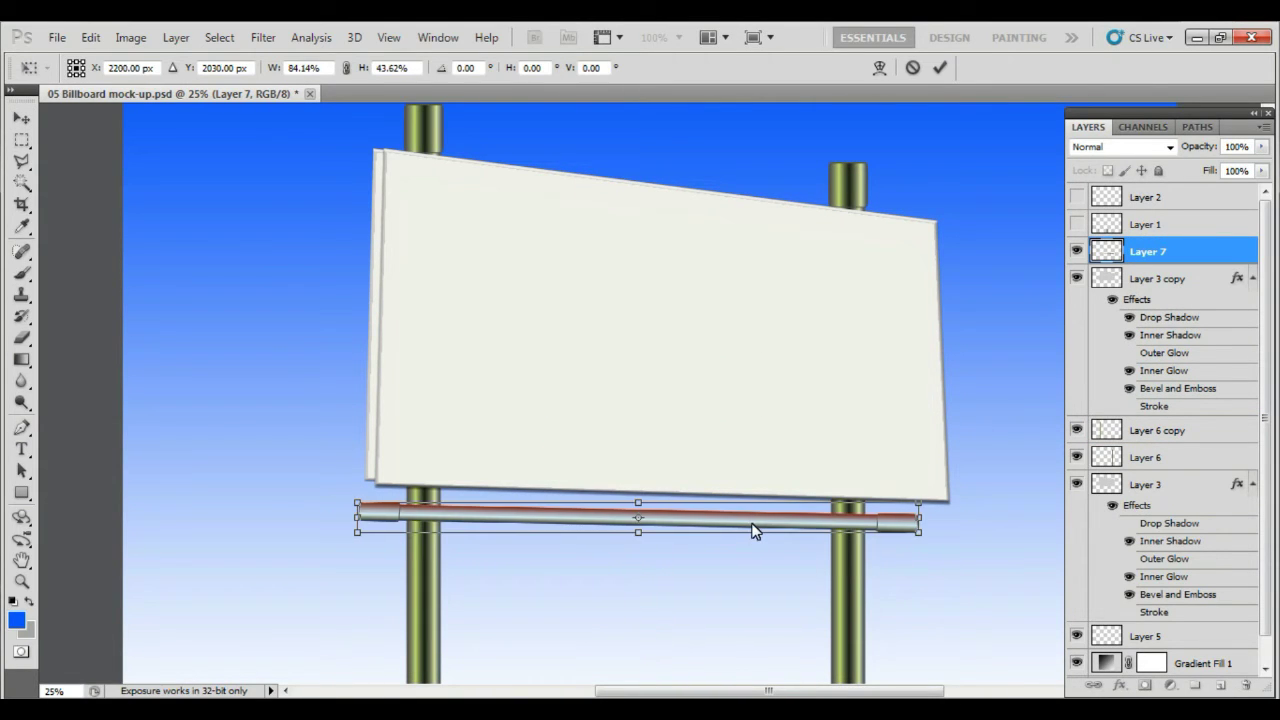
pyautogui.press('Return')
# - Place a copy of the bar at the board's top, tilted about 4 degrees
pyautogui.moveTo(571, 526); pyautogui.dragTo(648, 277)
pyautogui.hotkey('ctrl', 't')
pyautogui.moveTo(980, 317)
pyautogui.mouseDown()
pyautogui.moveTo(702, 330)
pyautogui.moveTo(970, 368)
pyautogui.mouseUp()
pyautogui.press('Return')
pyautogui.moveTo(628, 317)
pyautogui.mouseDown()
pyautogui.moveTo(621, 280)
pyautogui.moveTo(623, 300)
pyautogui.mouseUp()
# - Duplicate the top bar down behind the billboard and rotate a further copy
pyautogui.moveTo(1172, 259); pyautogui.dragTo(1163, 571)
pyautogui.moveTo(663, 323); pyautogui.dragTo(637, 676)
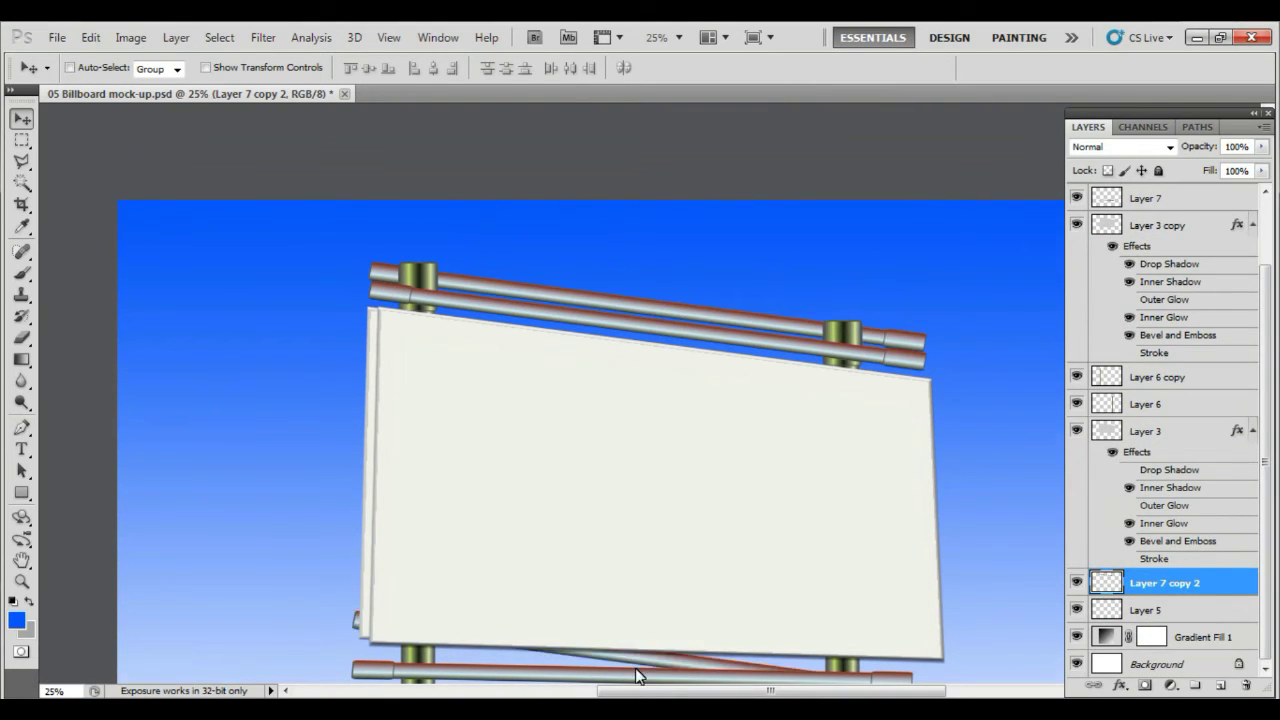
pyautogui.scroll(-2, 633, 650)
pyautogui.scroll(-2, 629, 620)
pyautogui.hotkey('ctrl', 'j')
pyautogui.hotkey('ctrl', 't')
pyautogui.moveTo(951, 583)
pyautogui.mouseDown()
pyautogui.moveTo(646, 566)
pyautogui.moveTo(641, 550)
pyautogui.mouseUp()
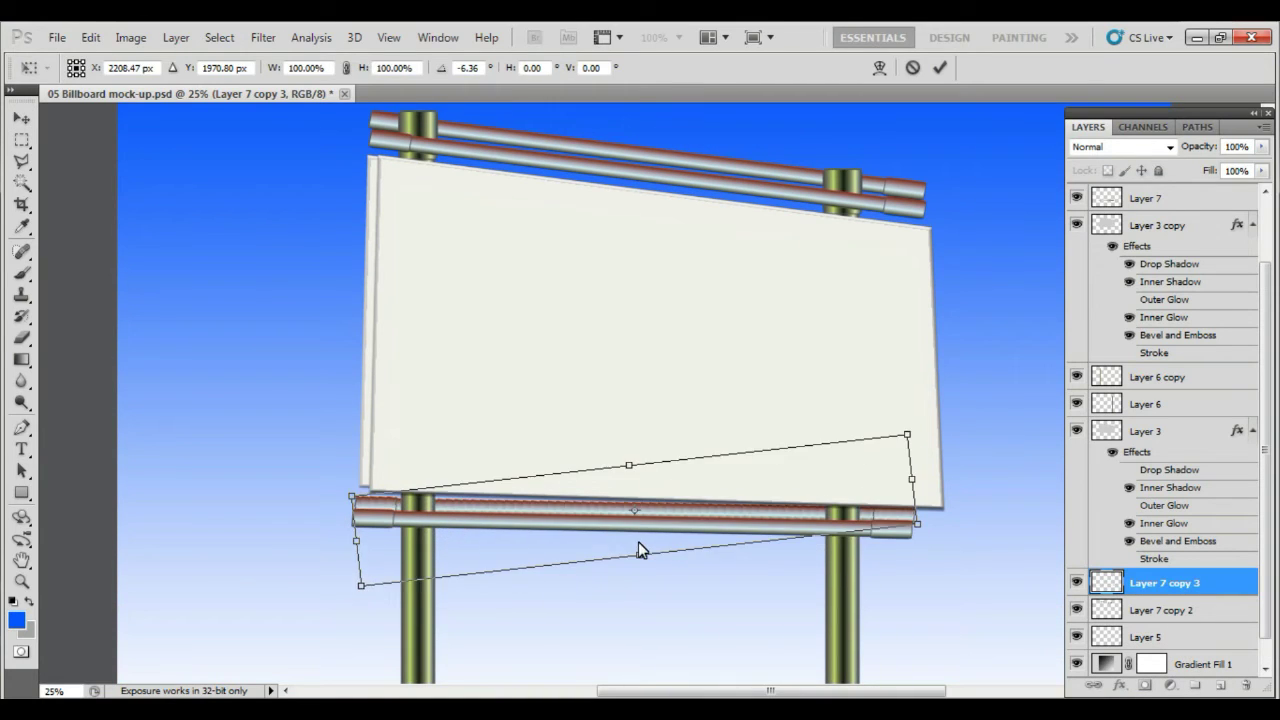
pyautogui.press('Return')
# - Duplicate the top bar again, shift it slightly left and nudge it down
pyautogui.scroll(2, 615, 503)
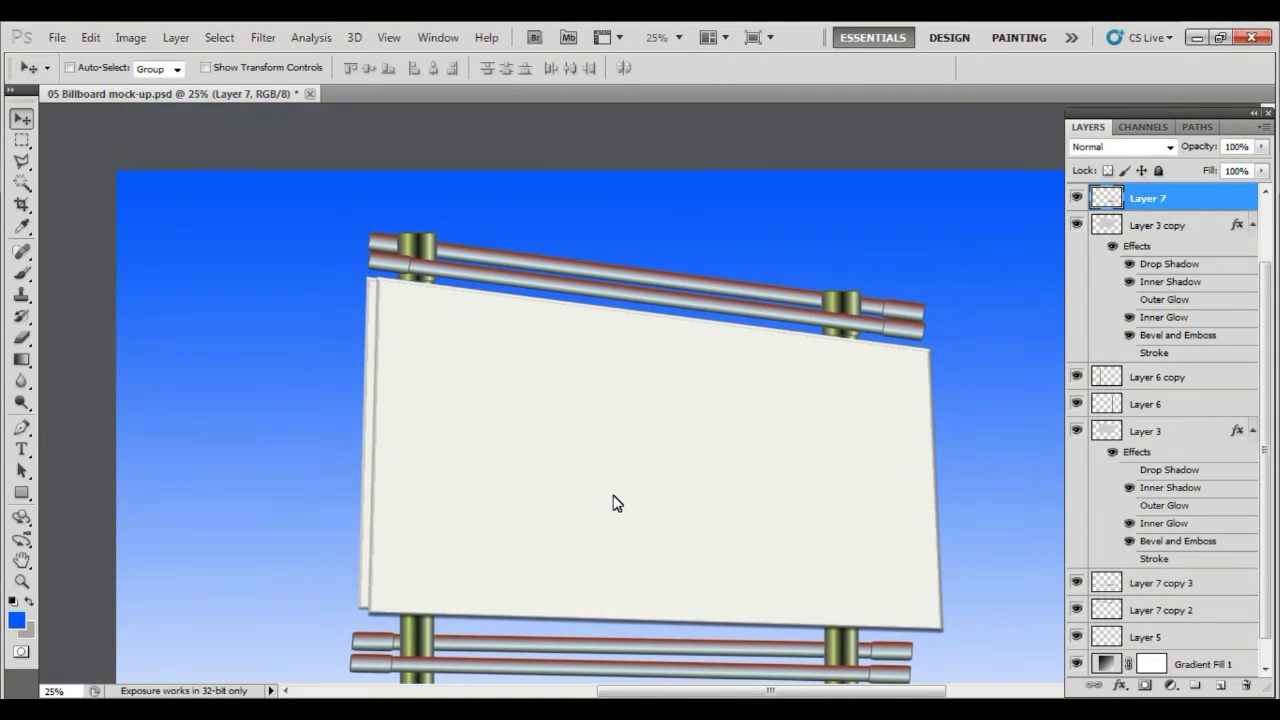
pyautogui.moveTo(707, 294); pyautogui.dragTo(715, 328)
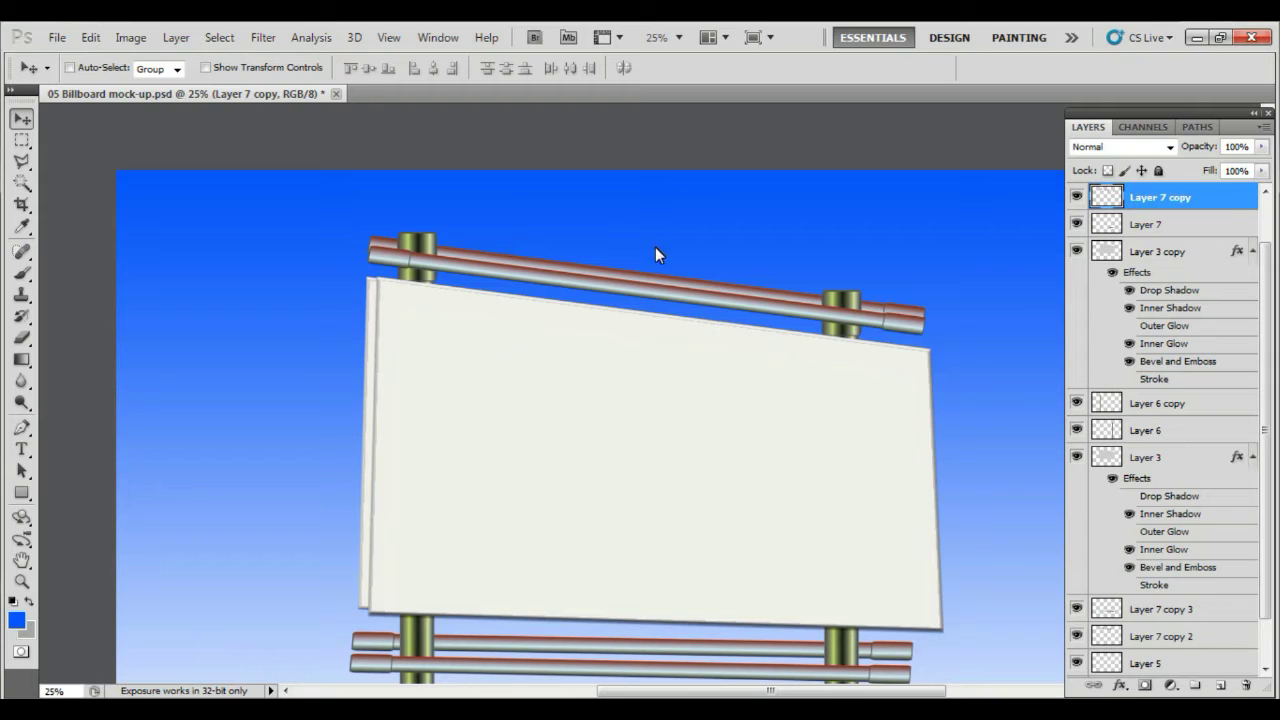
pyautogui.moveTo(412, 264); pyautogui.dragTo(448, 285)
pyautogui.hotkey('shift', 'Down')
pyautogui.hotkey('shift', 'Down')
pyautogui.hotkey('shift', 'Down')
pyautogui.hotkey('shift', 'Down')
pyautogui.click(1143, 322)
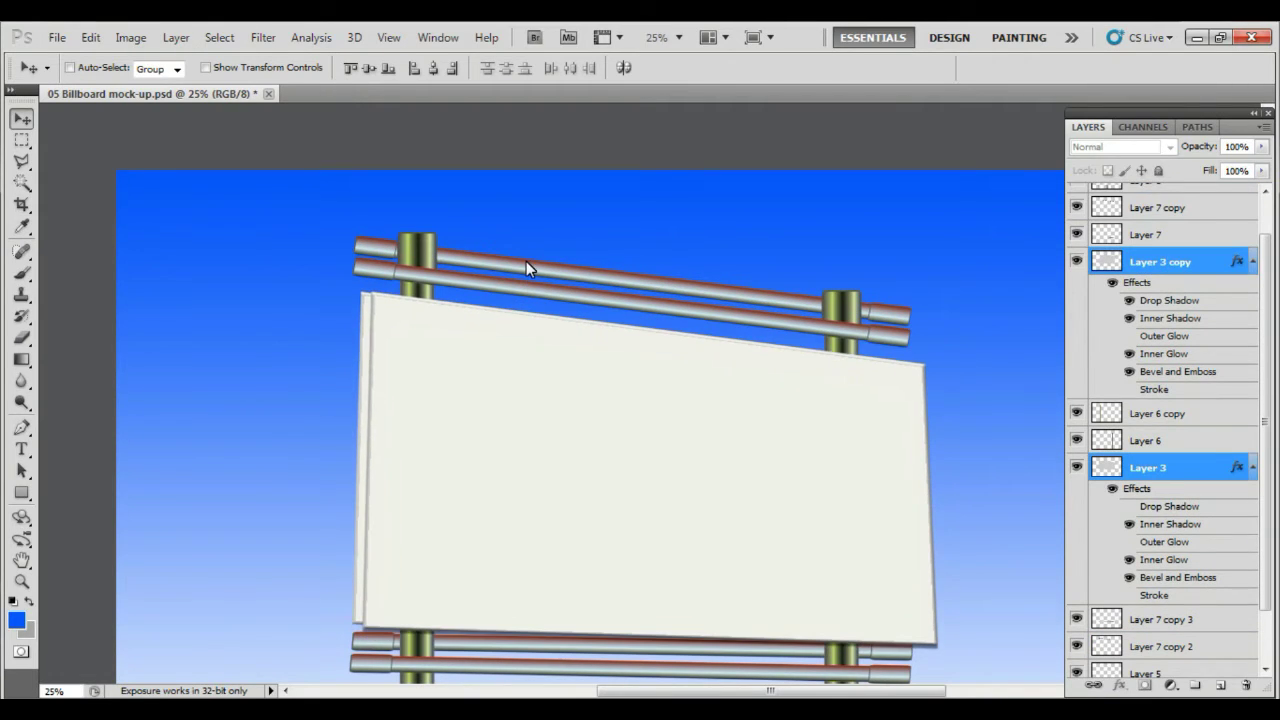
# - Delete the extra bar copy layers and select the lower bar's layer
pyautogui.keyDown('ctrl'); pyautogui.click(640, 283); pyautogui.keyUp('ctrl')
pyautogui.press('Delete')
pyautogui.rightClick(508, 643)
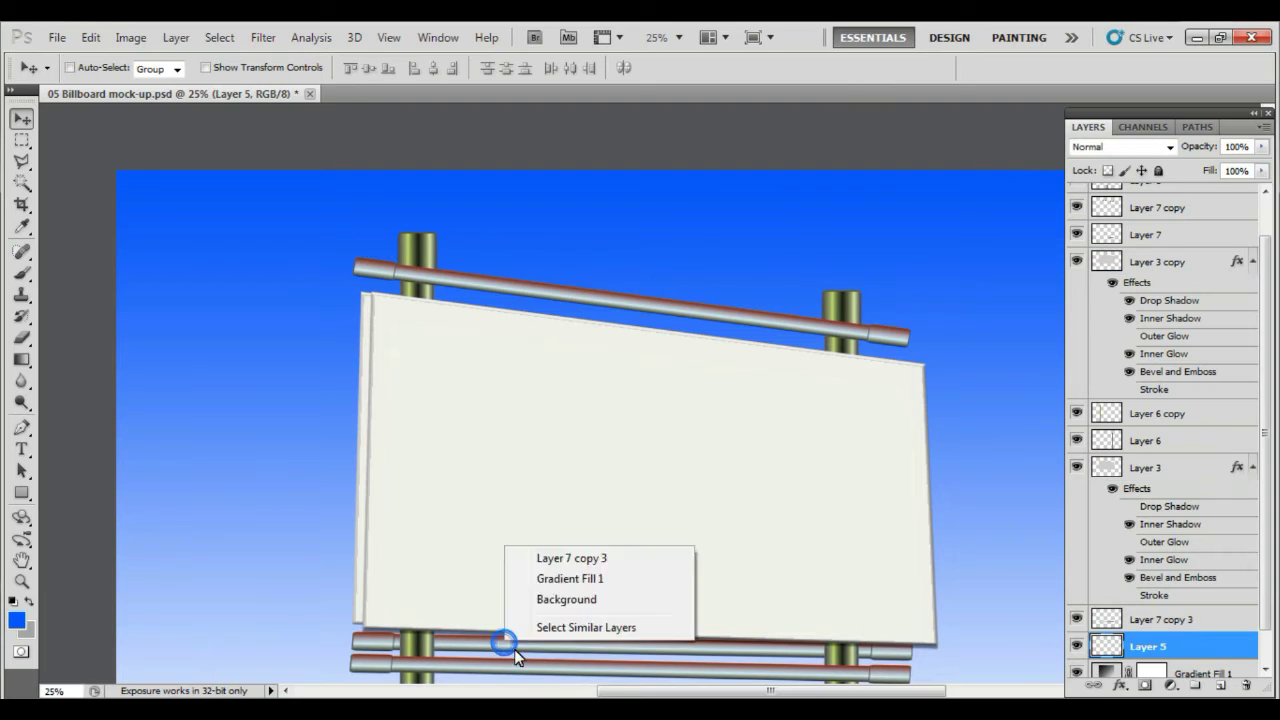
pyautogui.click(520, 557)
pyautogui.hotkey('ctrl', '-')
pyautogui.rightClick(800, 494)
pyautogui.click(840, 503)
pyautogui.hotkey('ctrl', 't')
pyautogui.hotkey('ctrl', '+')
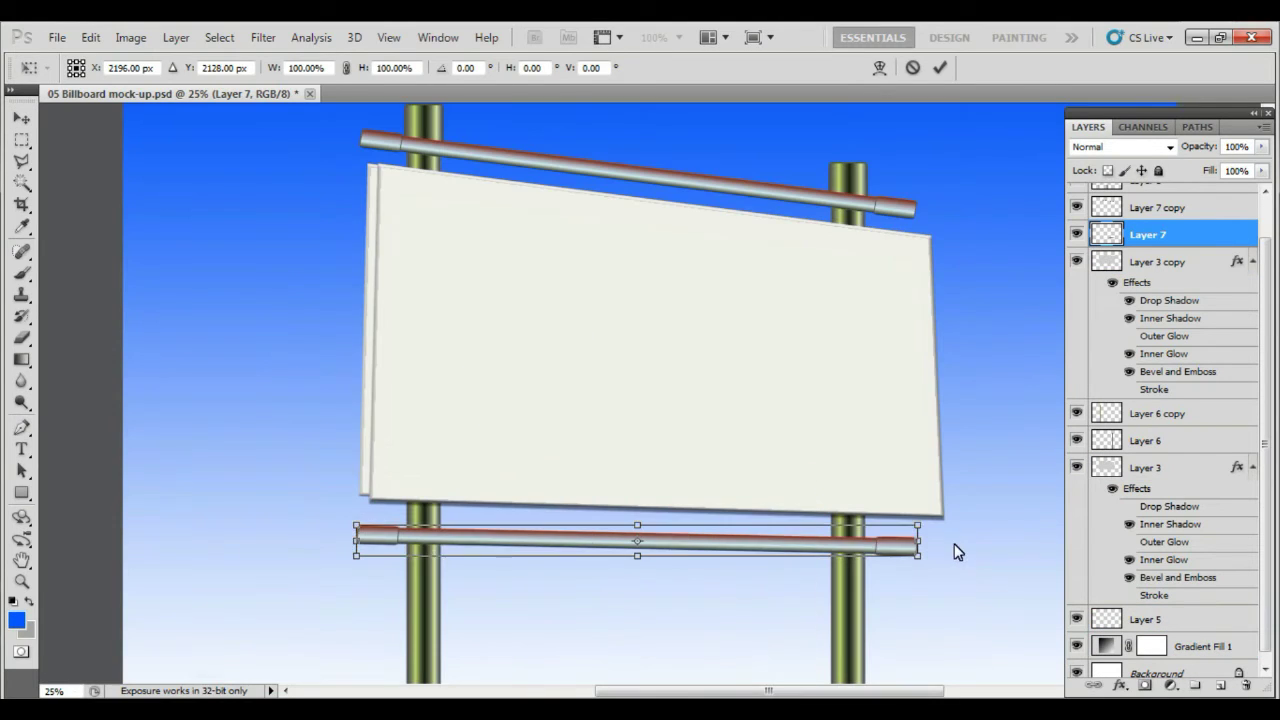
pyautogui.press('Escape')
# - Check the board, Layer 3 and pole layers with the whole billboard in view
pyautogui.keyDown('ctrl'); pyautogui.click(384, 323); pyautogui.keyUp('ctrl')
pyautogui.click(1168, 468)
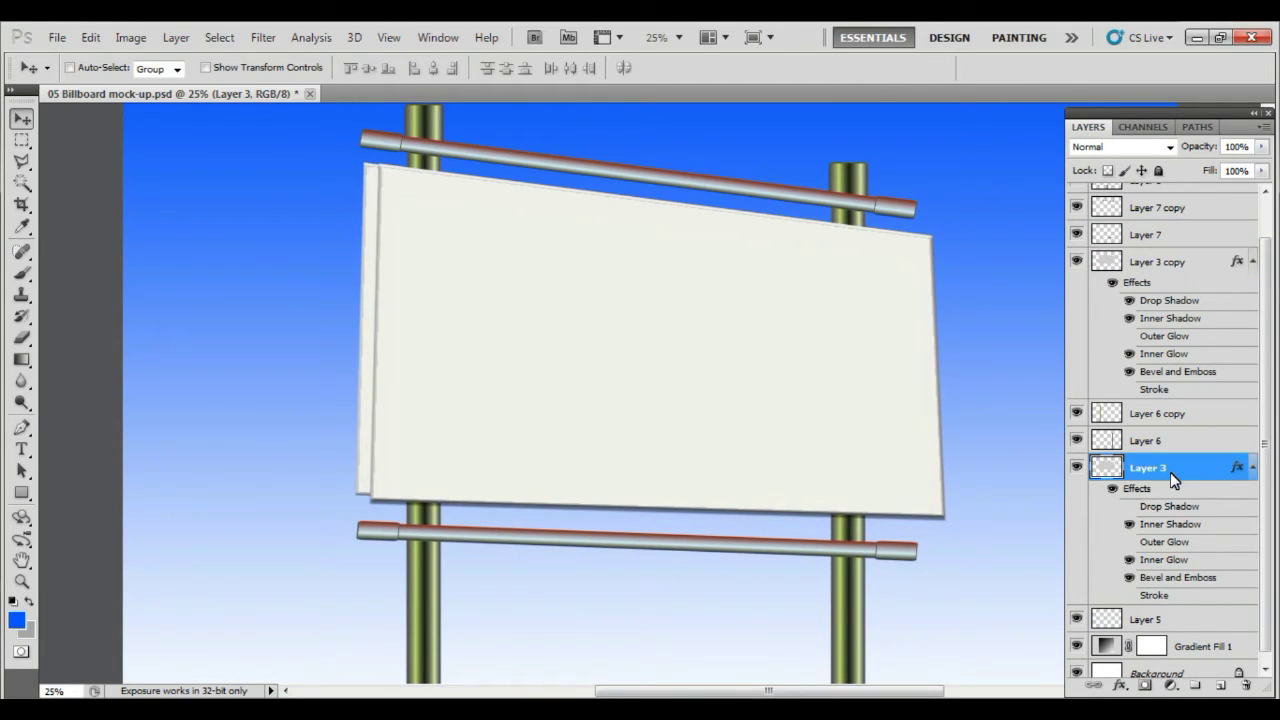
pyautogui.scroll(-1, 863, 377)
pyautogui.moveTo(863, 377); pyautogui.dragTo(637, 456)
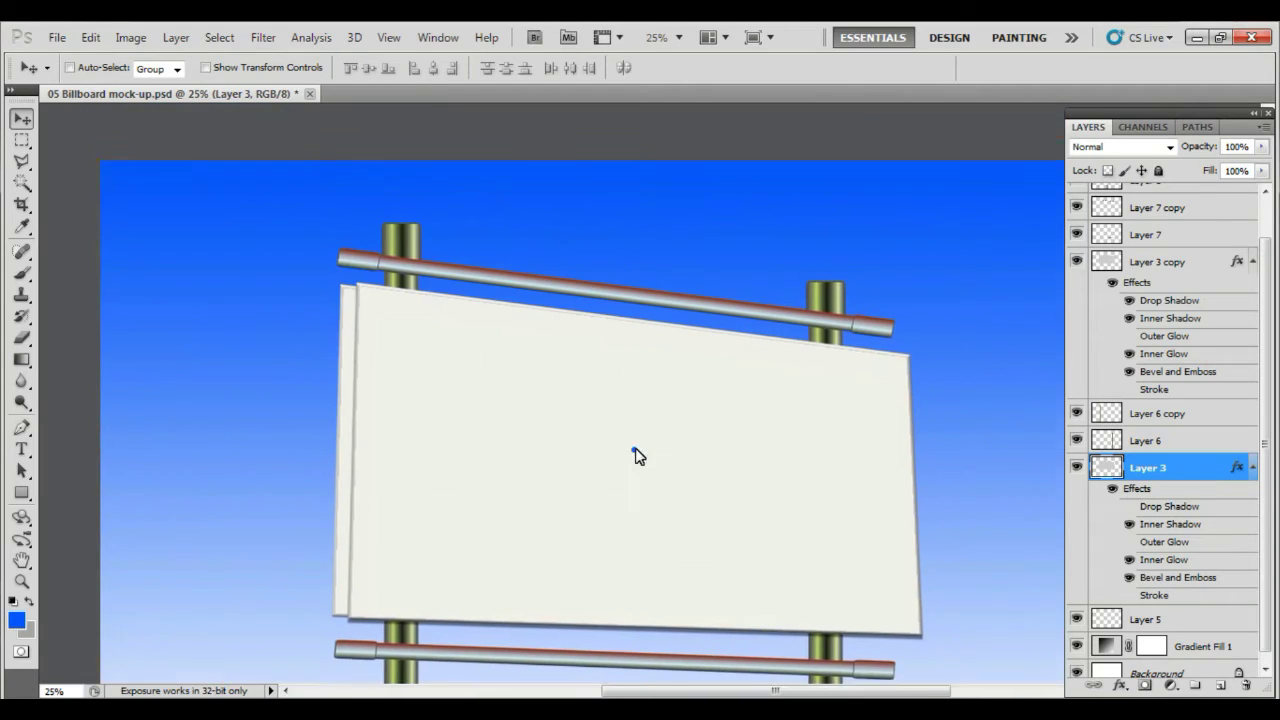
pyautogui.scroll(-3, 531, 640)
pyautogui.keyDown('ctrl'); pyautogui.click(399, 607); pyautogui.keyUp('ctrl')
pyautogui.keyDown('ctrl'); pyautogui.click(821, 588); pyautogui.keyUp('ctrl')
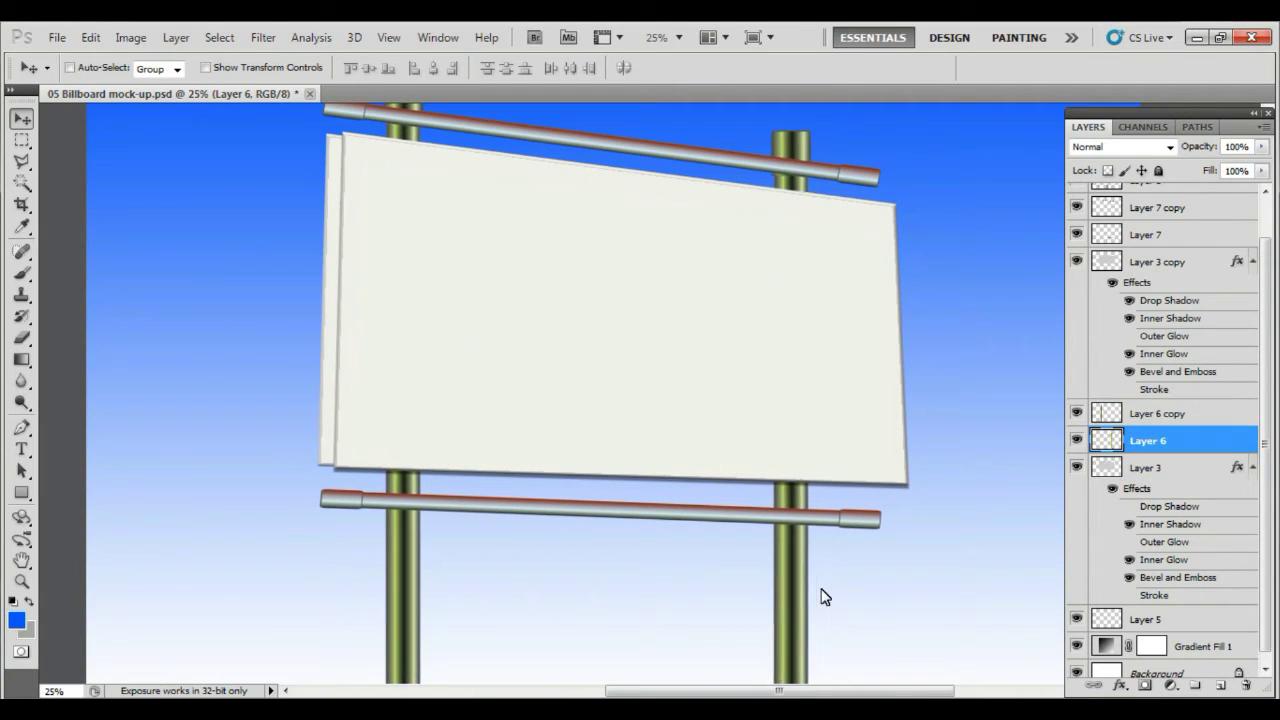
pyautogui.hotkey('ctrl', '-')
pyautogui.keyDown('ctrl'); pyautogui.click(520, 579); pyautogui.keyUp('ctrl')
pyautogui.keyDown('ctrl'); pyautogui.click(648, 503); pyautogui.keyUp('ctrl')
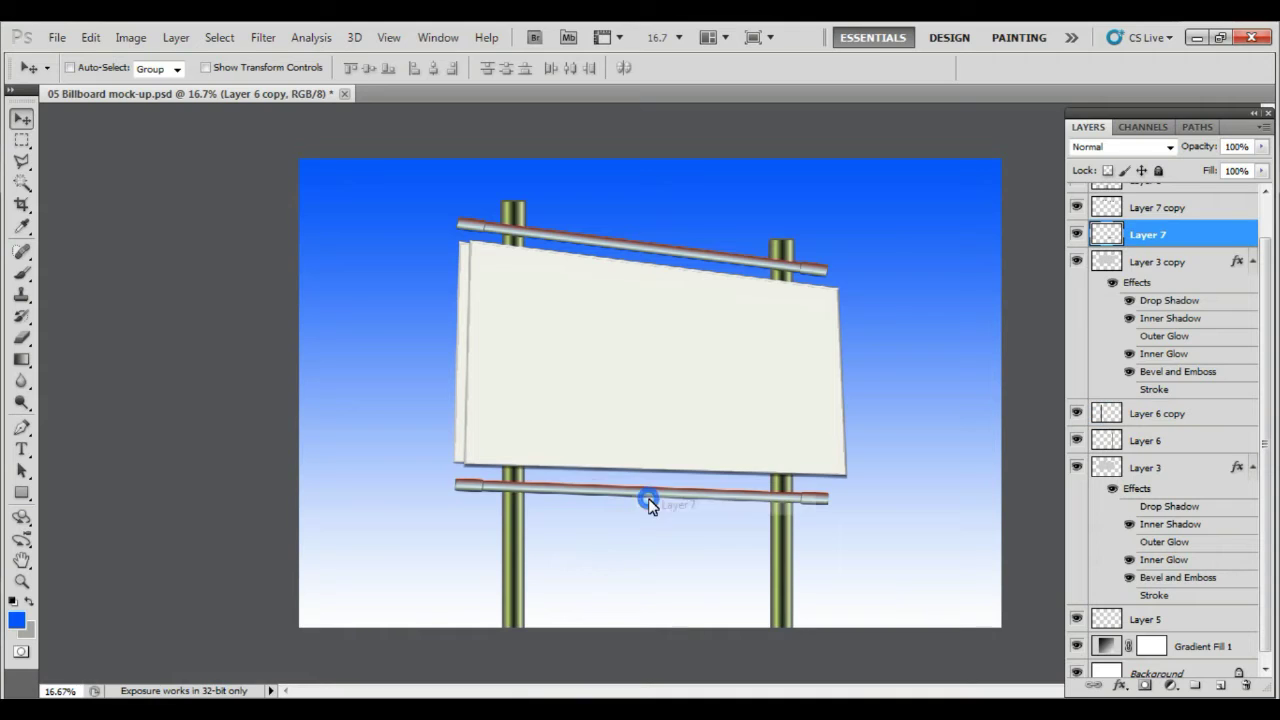
# - Narrow the lower and top bars so they fit between the poles
pyautogui.hotkey('ctrl', 't')
pyautogui.moveTo(456, 487); pyautogui.dragTo(491, 481)
pyautogui.press('Return')
pyautogui.keyDown('ctrl'); pyautogui.click(666, 252); pyautogui.keyUp('ctrl')
pyautogui.hotkey('ctrl', 't')
pyautogui.moveTo(834, 250); pyautogui.dragTo(798, 250)
pyautogui.moveTo(474, 251); pyautogui.dragTo(495, 247)
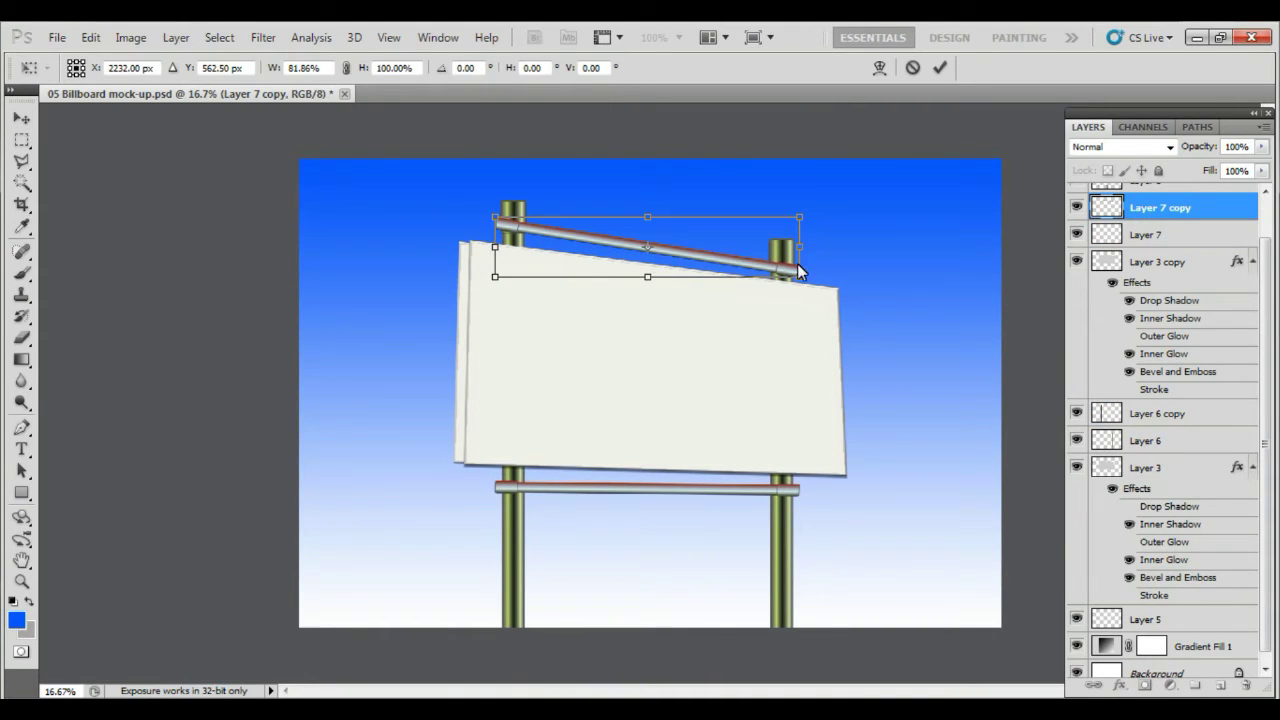
pyautogui.press('Return')
# - Widen the top bar across both poles and tilt it slightly
pyautogui.hotkey('ctrl', '+')
pyautogui.hotkey('ctrl', '+')
pyautogui.rightClick(870, 222)
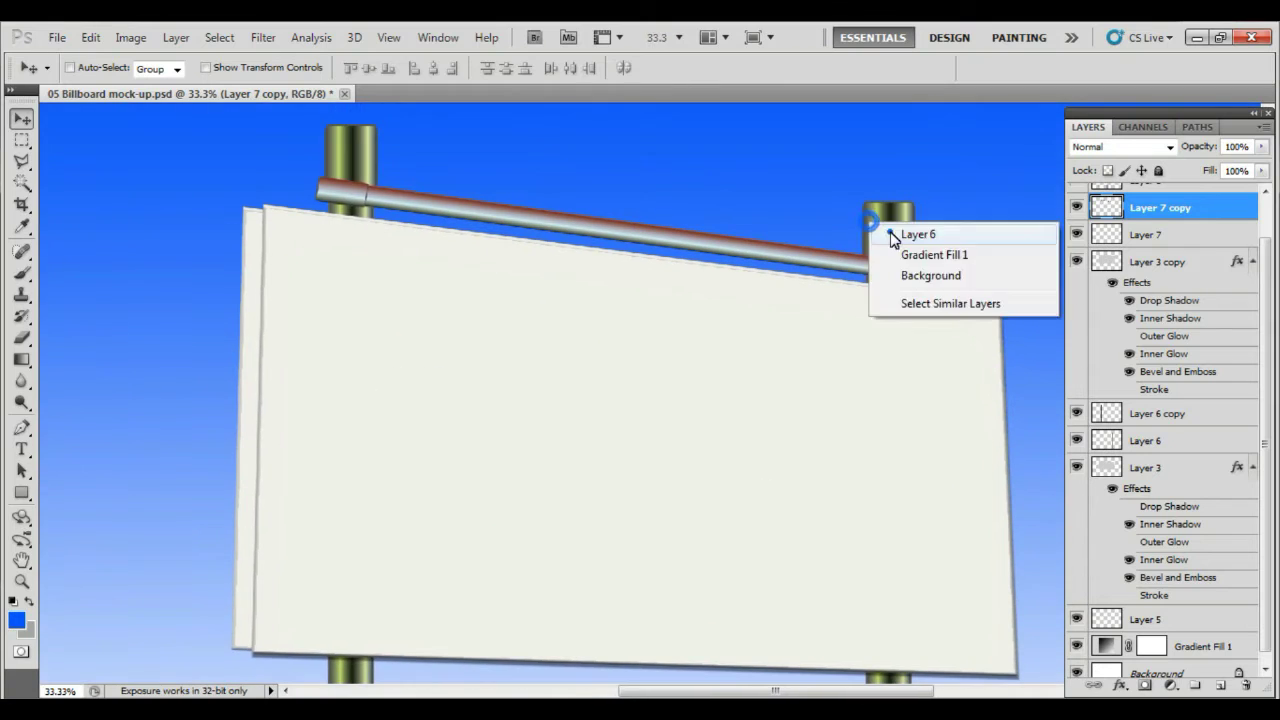
pyautogui.click(918, 234)
pyautogui.keyDown('ctrl'); pyautogui.click(379, 168); pyautogui.keyUp('ctrl')
pyautogui.keyDown('ctrl'); pyautogui.click(419, 204); pyautogui.keyUp('ctrl')
pyautogui.hotkey('ctrl', 't')
pyautogui.moveTo(311, 230); pyautogui.dragTo(266, 235)
pyautogui.moveTo(923, 230)
pyautogui.mouseDown()
pyautogui.moveTo(965, 232)
pyautogui.moveTo(1018, 264)
pyautogui.mouseUp()
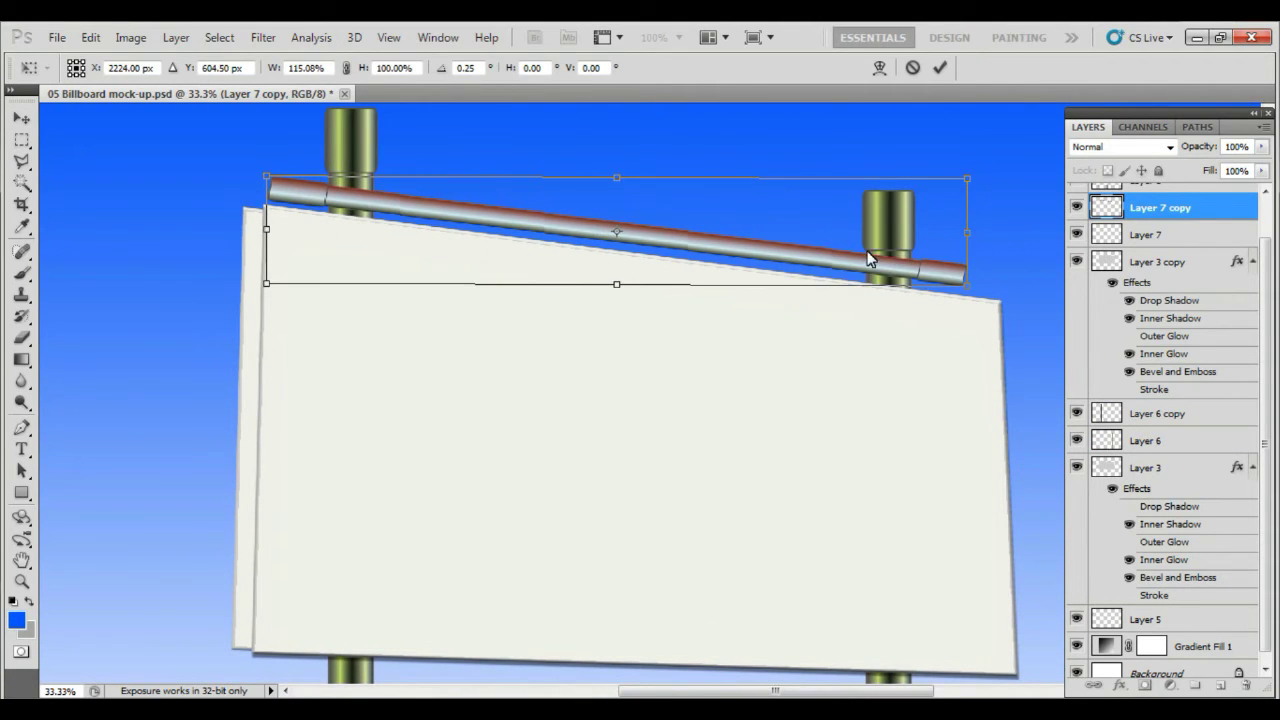
pyautogui.press('Return')
# - Widen and tilt the lower bar to match the board's slant
pyautogui.rightClick(910, 226)
pyautogui.click(930, 226)
pyautogui.scroll(-2, 790, 303)
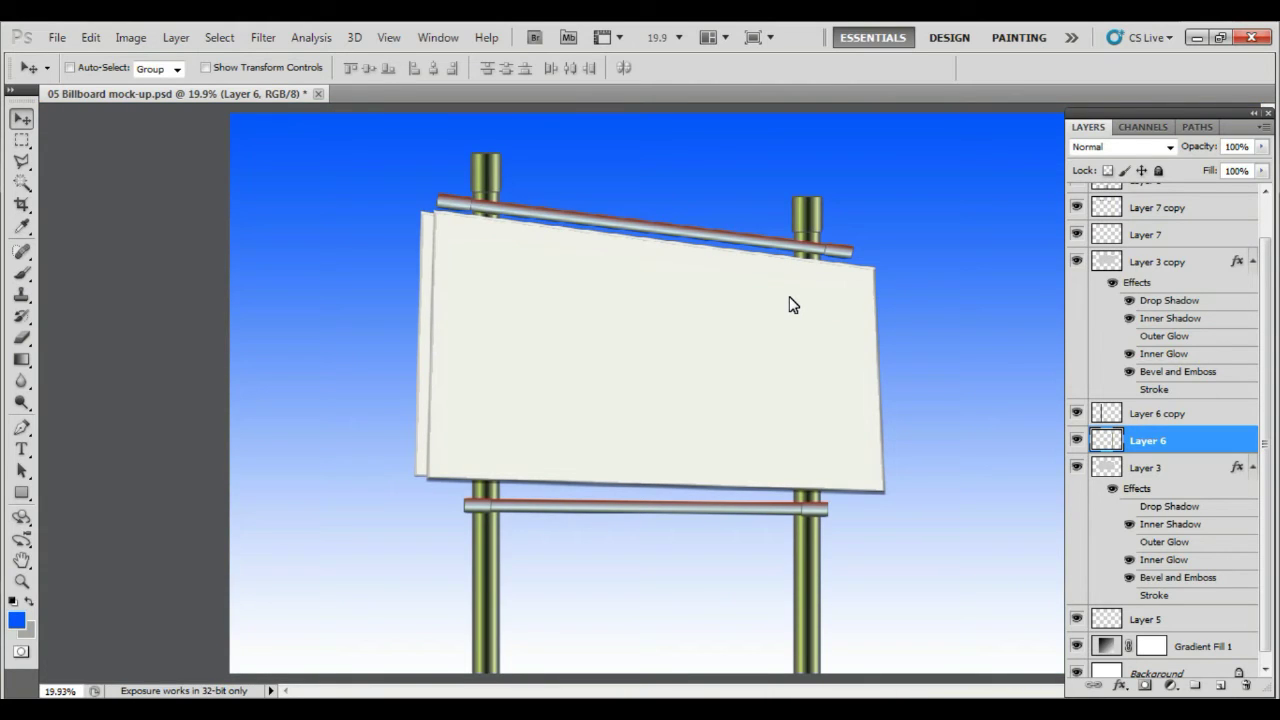
pyautogui.scroll(2, 636, 505)
pyautogui.keyDown('ctrl'); pyautogui.click(549, 462); pyautogui.keyUp('ctrl')
pyautogui.hotkey('ctrl', 't')
pyautogui.moveTo(920, 466)
pyautogui.mouseDown()
pyautogui.moveTo(964, 463)
pyautogui.moveTo(990, 513)
pyautogui.moveTo(942, 488)
pyautogui.moveTo(970, 483)
pyautogui.mouseUp()
pyautogui.press('Return')
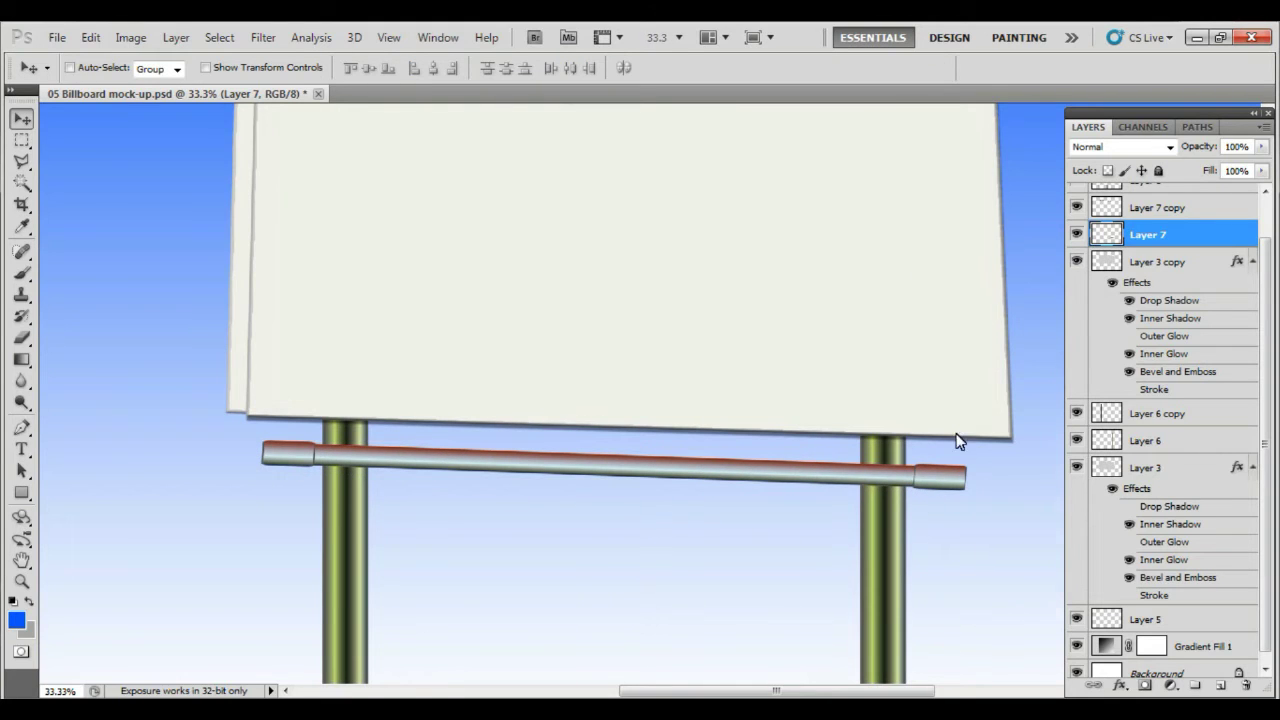
# - Recommit the top bar's transform and move the lower bar up slightly
pyautogui.hotkey('ctrl', '-')
pyautogui.hotkey('alt', ']')
pyautogui.hotkey('ctrl', 't')
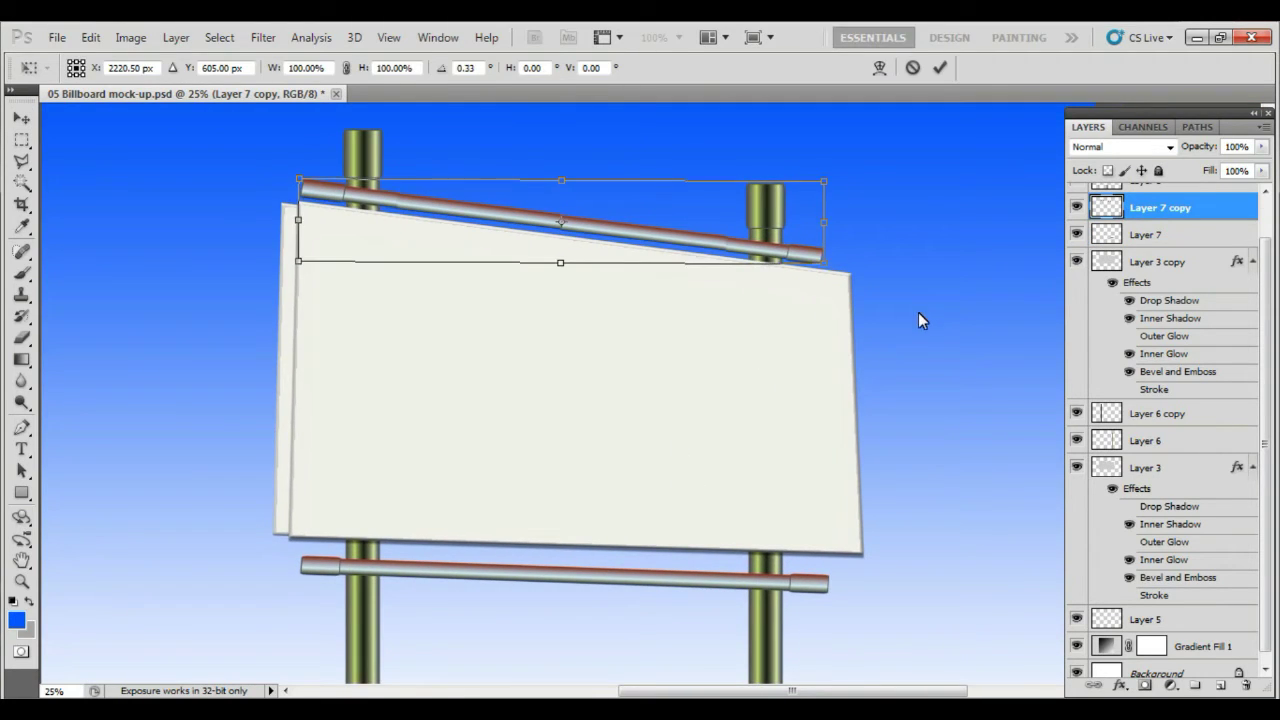
pyautogui.press('Return')
pyautogui.hotkey('alt', '[')
pyautogui.hotkey('shift', 'Up')
pyautogui.hotkey('shift', 'Up')
pyautogui.hotkey('shift', 'Up')
pyautogui.hotkey('ctrl', 't')
pyautogui.press('Return')
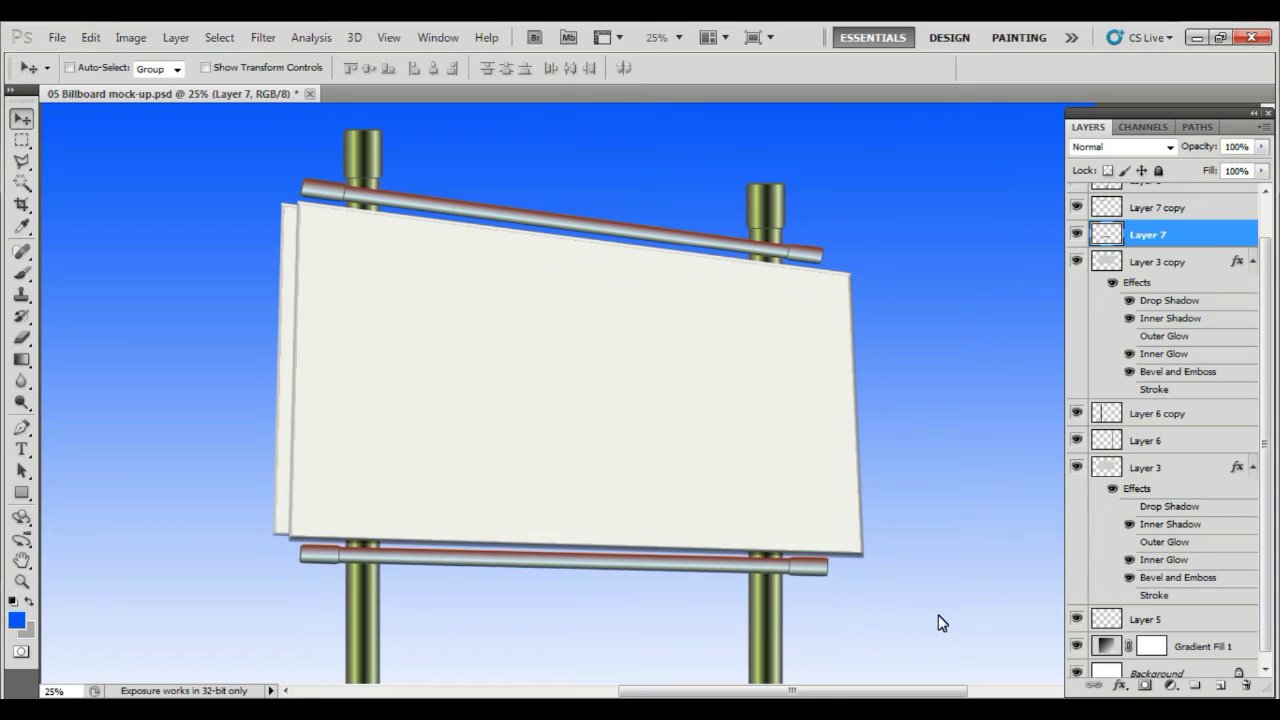
# - Duplicate the lower bar further down to start a brace
pyautogui.hotkey('ctrl', '+')
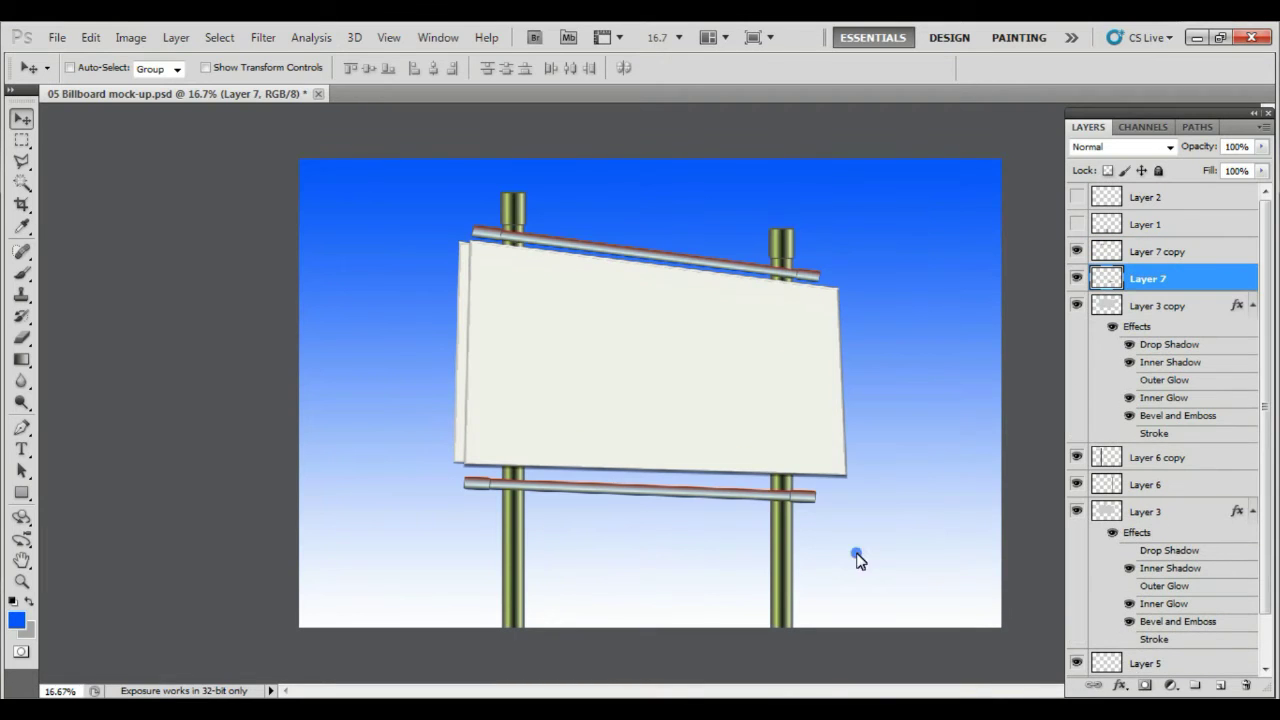
pyautogui.hotkey('ctrl', 't')
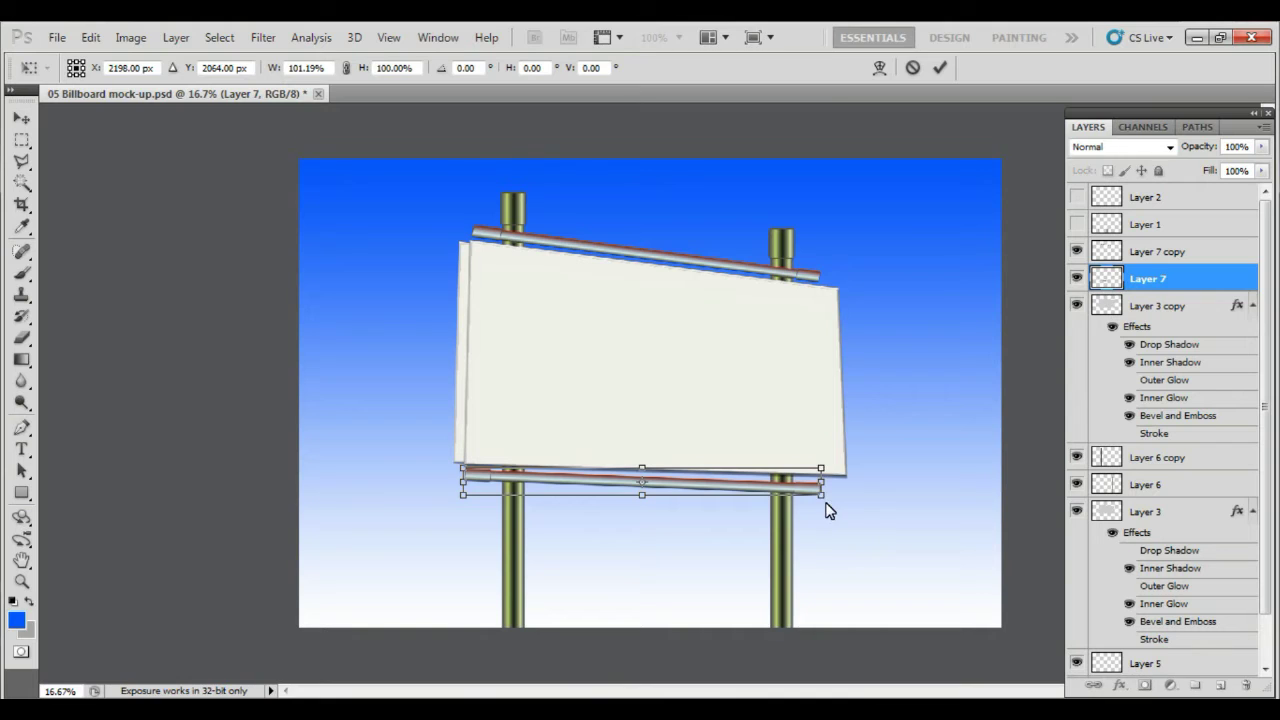
pyautogui.press('Return')
pyautogui.moveTo(663, 514); pyautogui.dragTo(614, 543)
pyautogui.hotkey('ctrl', 't')
# - Shorten the bar copy into a diagonal brace and add a horizontally flipped duplicate
pyautogui.moveTo(716, 536)
pyautogui.mouseDown()
pyautogui.moveTo(696, 527)
pyautogui.moveTo(660, 560)
pyautogui.moveTo(709, 515)
pyautogui.moveTo(634, 531)
pyautogui.mouseUp()
pyautogui.press('Return')
pyautogui.hotkey('ctrl', 'j')
pyautogui.hotkey('ctrl', 't')
pyautogui.rightClick(586, 555)
pyautogui.click(580, 528)
pyautogui.press('Return')
# - Move the left and right braces into place under the lower crossbar
pyautogui.scroll(2, 672, 595)
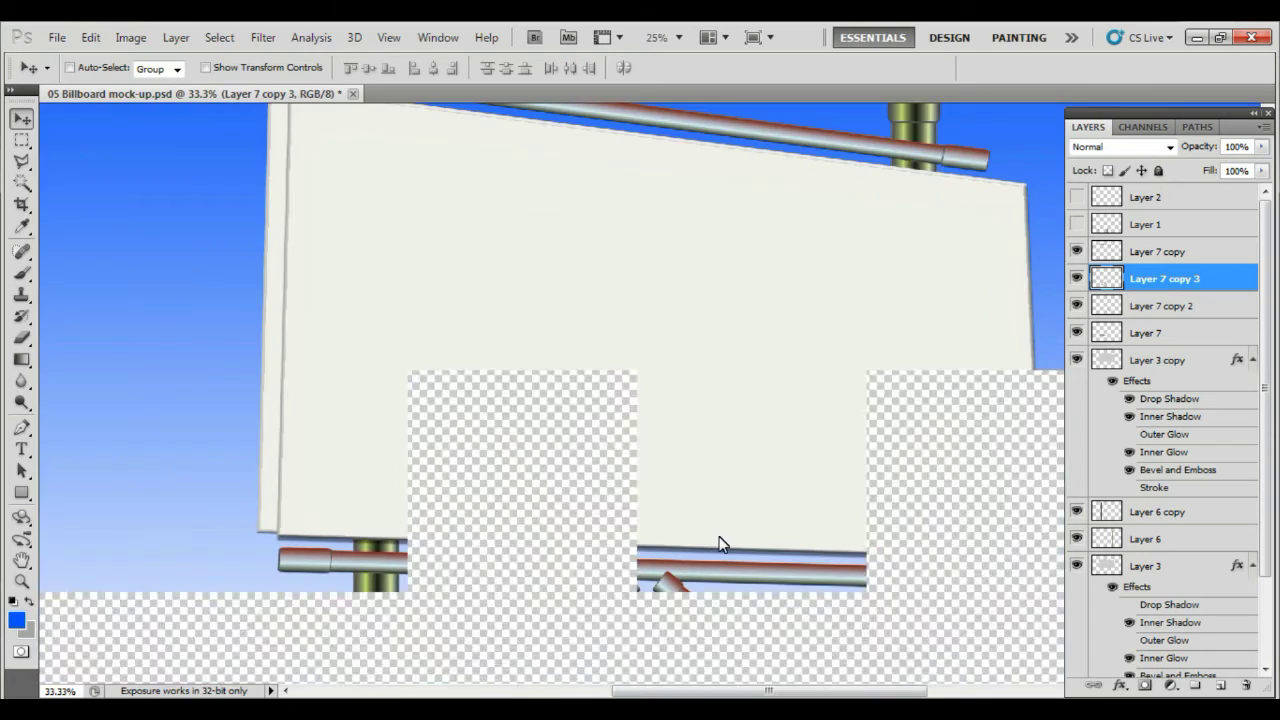
pyautogui.moveTo(473, 486); pyautogui.dragTo(463, 474)
pyautogui.keyDown('ctrl'); pyautogui.click(665, 400); pyautogui.keyUp('ctrl')
pyautogui.moveTo(666, 398); pyautogui.dragTo(690, 428)
pyautogui.keyDown('ctrl'); pyautogui.click(471, 491); pyautogui.keyUp('ctrl')
pyautogui.moveTo(471, 491); pyautogui.dragTo(517, 480)
pyautogui.hotkey('ctrl', 't')
pyautogui.press('Return')
# - Tilt the right brace slightly toward the left brace
pyautogui.hotkey('ctrl', 'y')
pyautogui.hotkey('ctrl', 't')
pyautogui.moveTo(700, 471)
pyautogui.mouseDown()
pyautogui.moveTo(643, 457)
pyautogui.moveTo(640, 429)
pyautogui.moveTo(689, 423)
pyautogui.mouseUp()
pyautogui.press('Return')
pyautogui.hotkey('ctrl', 't')
pyautogui.press('Return')
# - Scale and reposition the left brace and shrink the right brace slightly
pyautogui.hotkey('alt', ']')
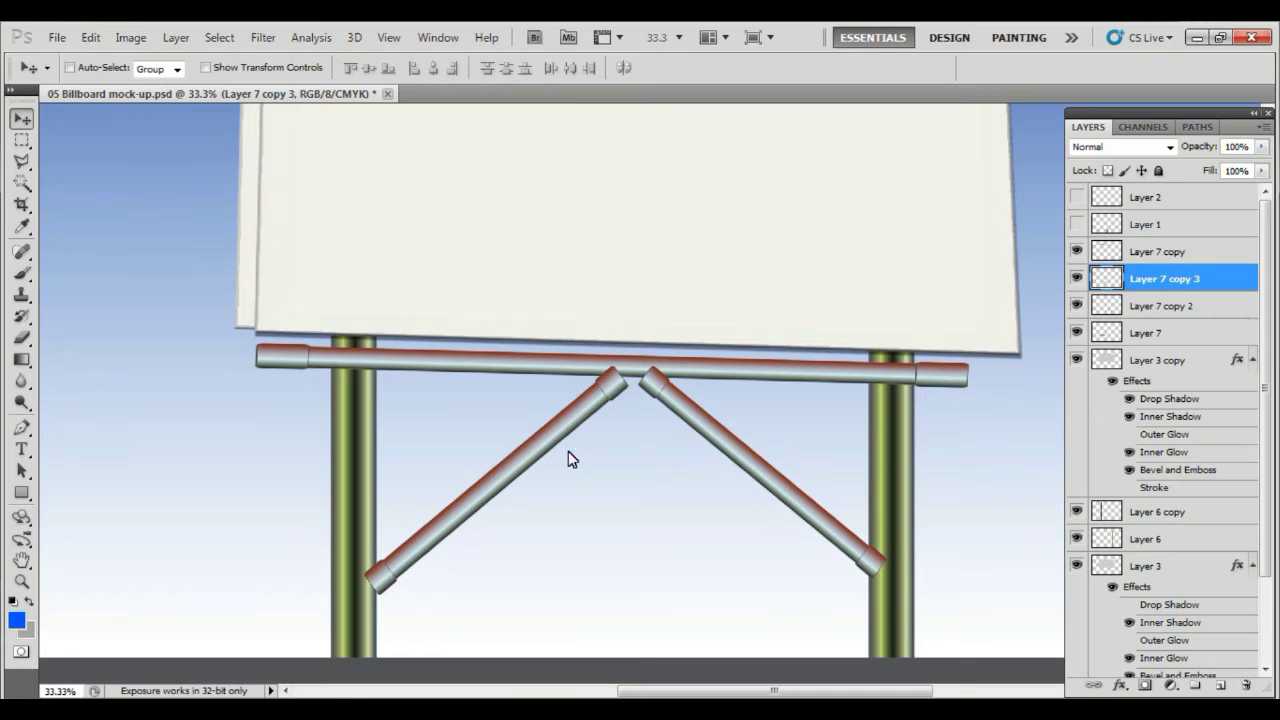
pyautogui.hotkey('ctrl', 't')
pyautogui.moveTo(617, 591); pyautogui.dragTo(563, 531)
pyautogui.press('Return')
pyautogui.click(723, 449)
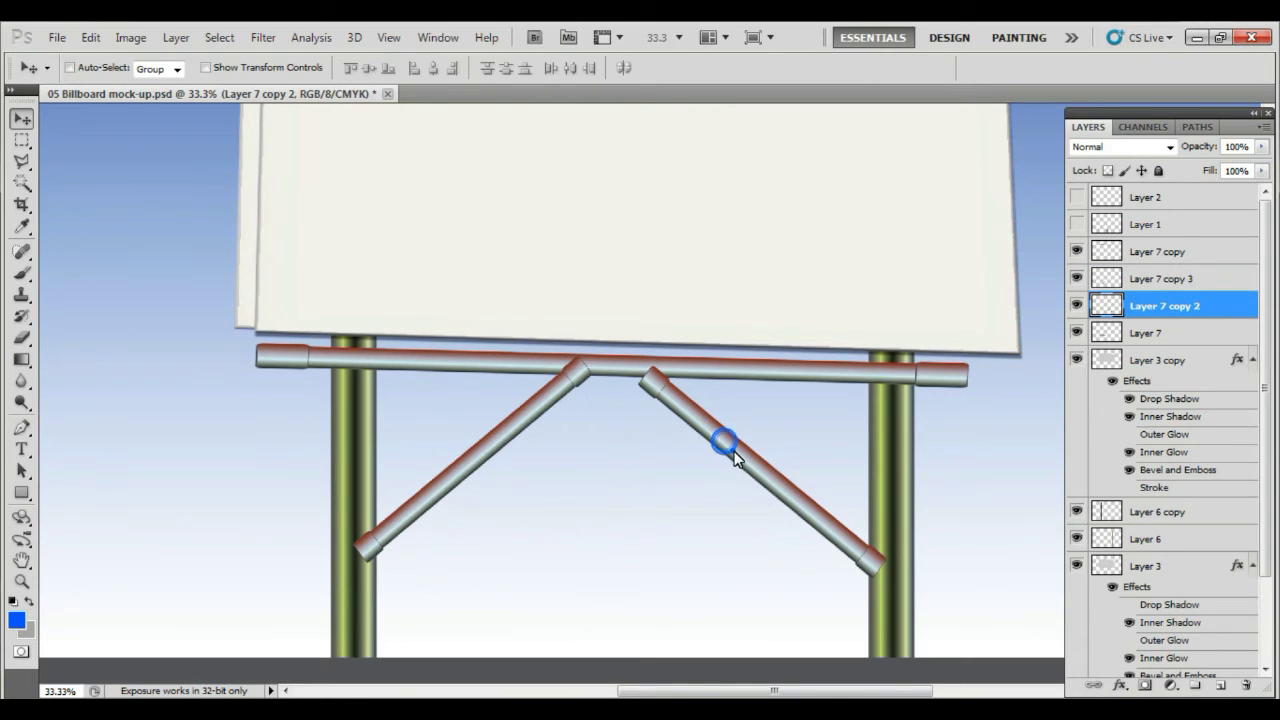
pyautogui.hotkey('ctrl', 't')
pyautogui.moveTo(641, 355); pyautogui.dragTo(663, 368)
pyautogui.press('Return')
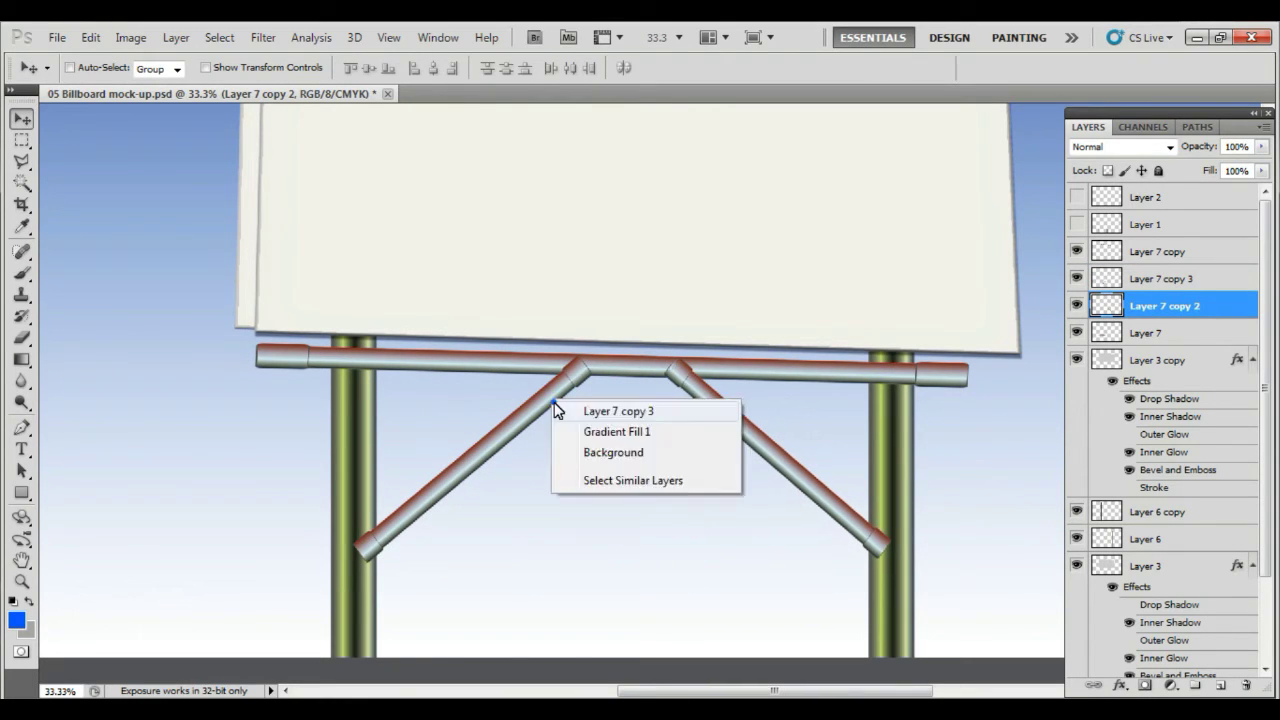
# - Send both the left and right braces behind the poles
pyautogui.keyDown('ctrl'); pyautogui.click(543, 412); pyautogui.keyUp('ctrl')
pyautogui.hotkey('ctrl', 'shift', ']')
pyautogui.hotkey('ctrl', 'shift', '[')
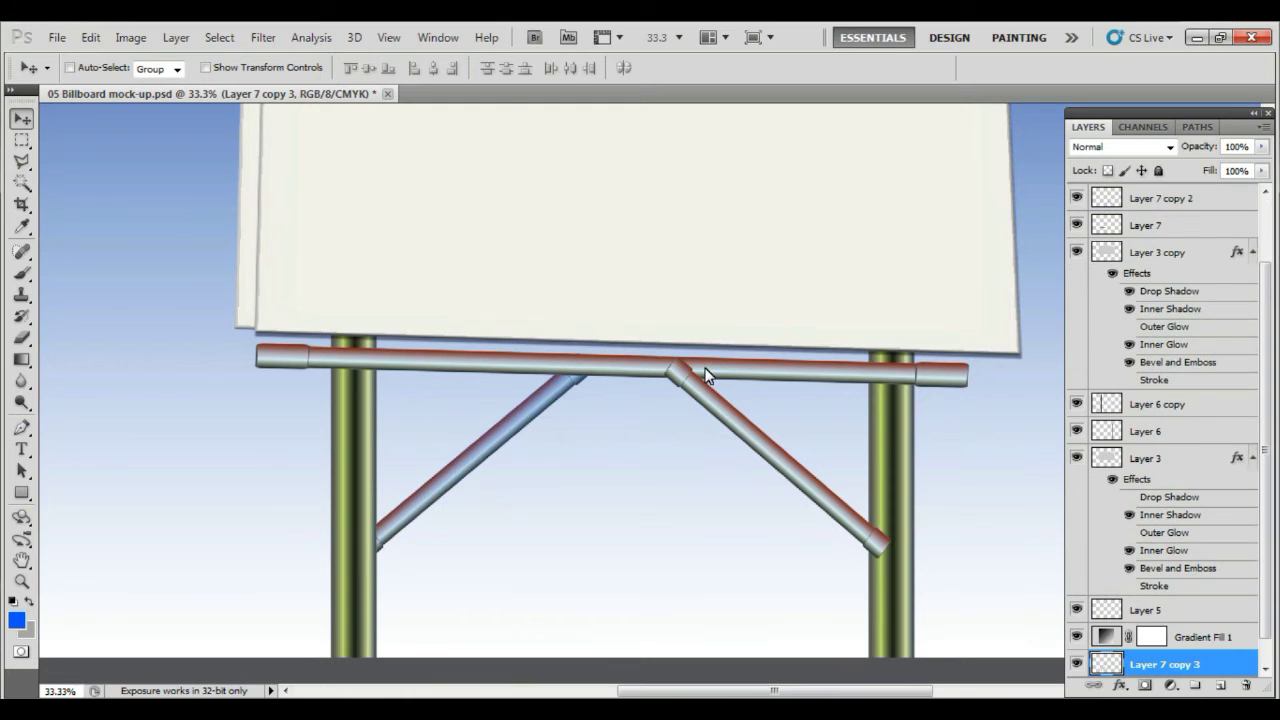
pyautogui.keyDown('ctrl'); pyautogui.click(703, 410); pyautogui.keyUp('ctrl')
pyautogui.hotkey('ctrl', 'shift', ']')
pyautogui.hotkey('ctrl', 'shift', '[')
# - Review the whole billboard, checking the lower bar and left pole layers
pyautogui.hotkey('ctrl', '-')
pyautogui.hotkey('ctrl', '-')
pyautogui.hotkey('ctrl', '+')
pyautogui.hotkey('ctrl', '+')
pyautogui.keyDown('ctrl'); pyautogui.click(448, 575); pyautogui.keyUp('ctrl')
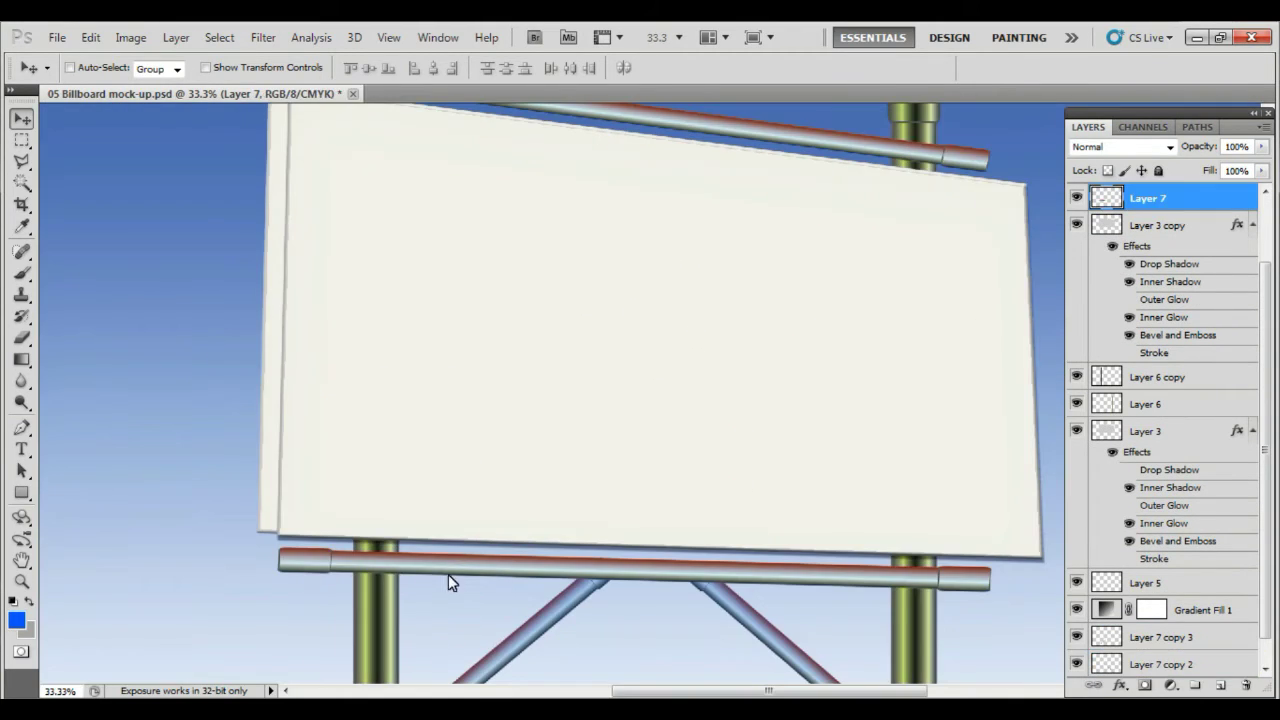
pyautogui.hotkey('ctrl', '-')
pyautogui.hotkey('ctrl', '-')
pyautogui.hotkey('ctrl', '-')
pyautogui.hotkey('ctrl', '-')
pyautogui.hotkey('ctrl', '+')
pyautogui.hotkey('ctrl', '+')
pyautogui.keyDown('ctrl'); pyautogui.click(514, 606); pyautogui.keyUp('ctrl')
pyautogui.hotkey('ctrl', 't')
pyautogui.press('Return')
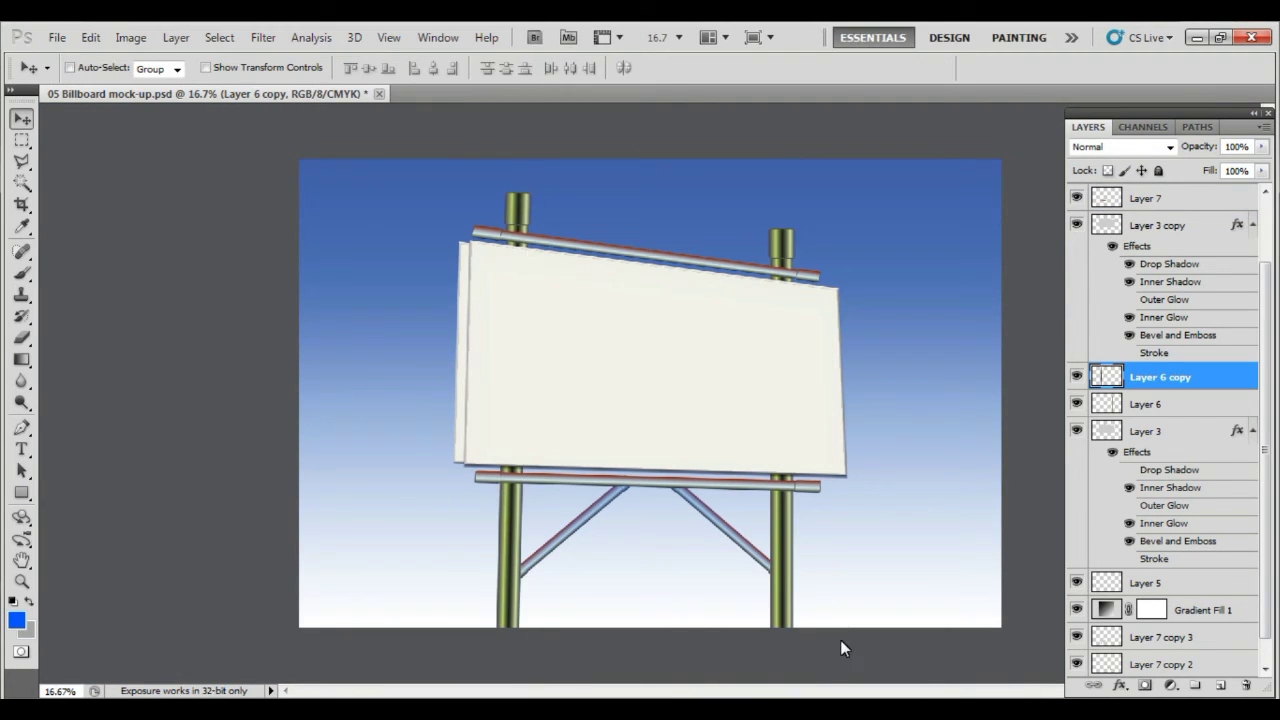
pyautogui.hotkey('ctrl', '+')
pyautogui.hotkey('ctrl', '+')
pyautogui.hotkey('ctrl', '-')
pyautogui.hotkey('ctrl', '-')
pyautogui.hotkey('ctrl', '-')
pyautogui.keyDown('ctrl'); pyautogui.click(706, 432); pyautogui.keyUp('ctrl')
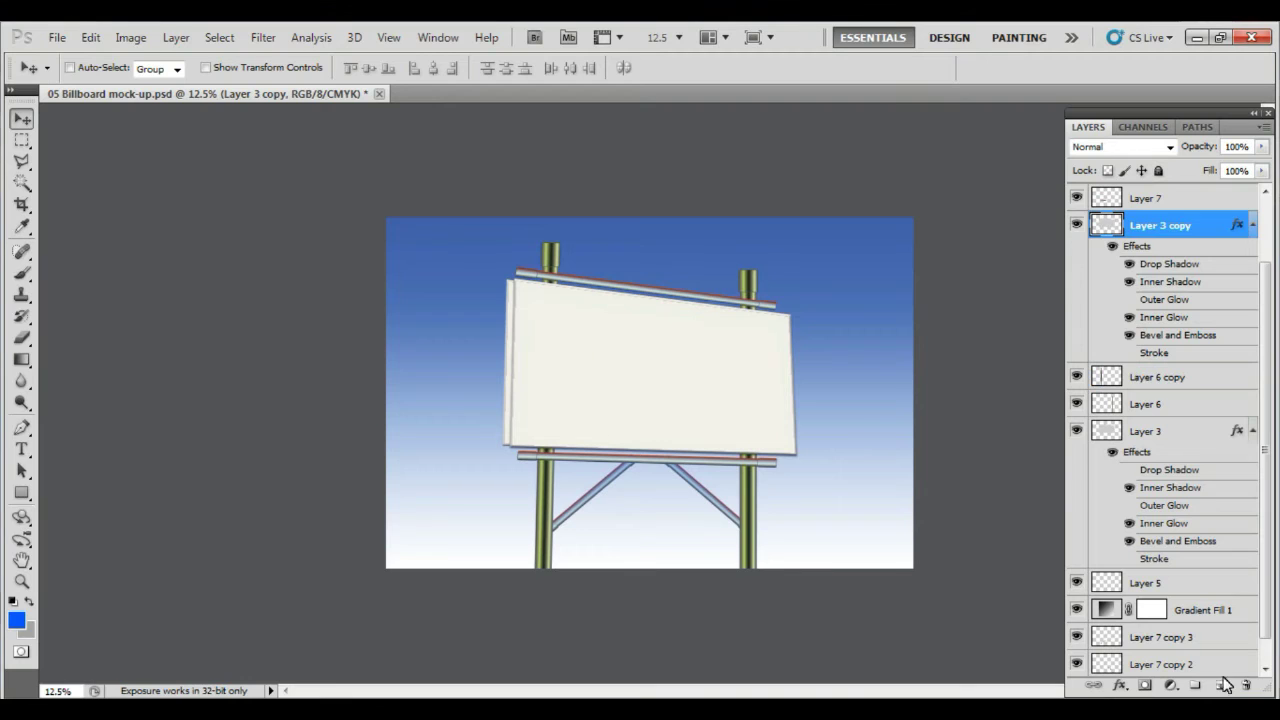
# - Create a new document in inches, 24 wide by 12 high at 300 pixels/inch
pyautogui.click(57, 37)
pyautogui.click(62, 52)
pyautogui.click(425, 234)
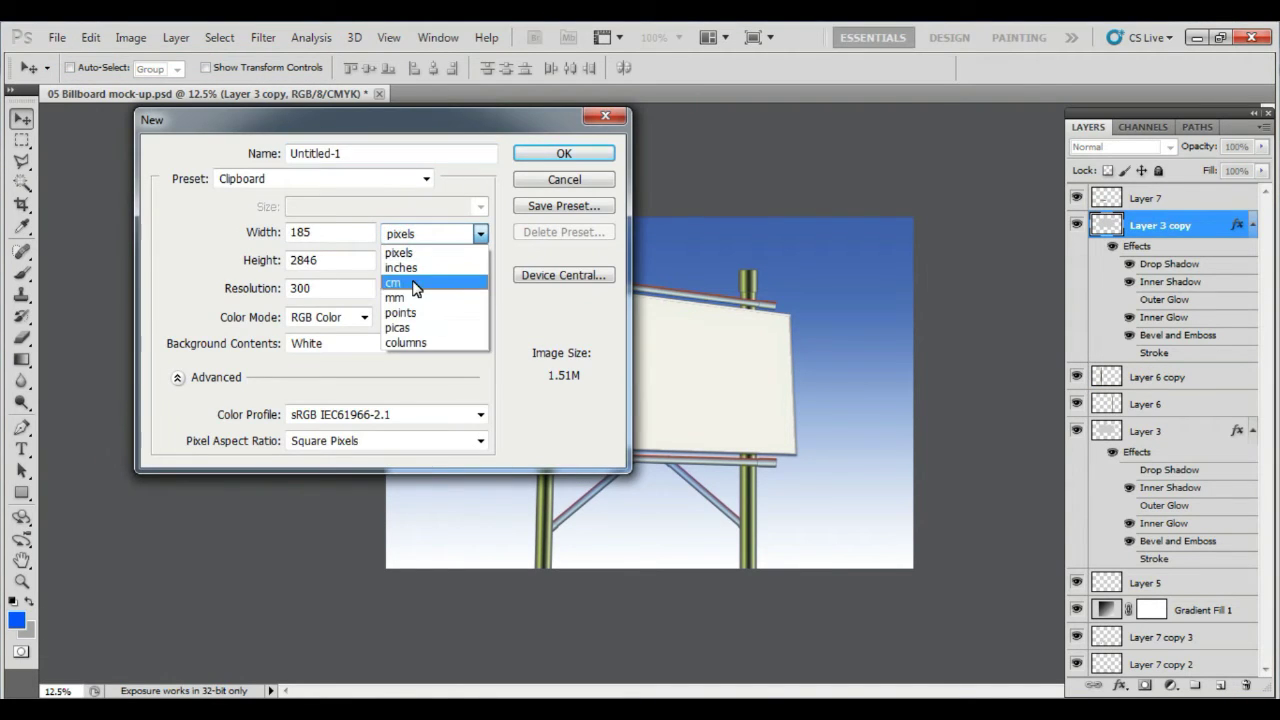
pyautogui.click(405, 262)
pyautogui.doubleClick(327, 231)
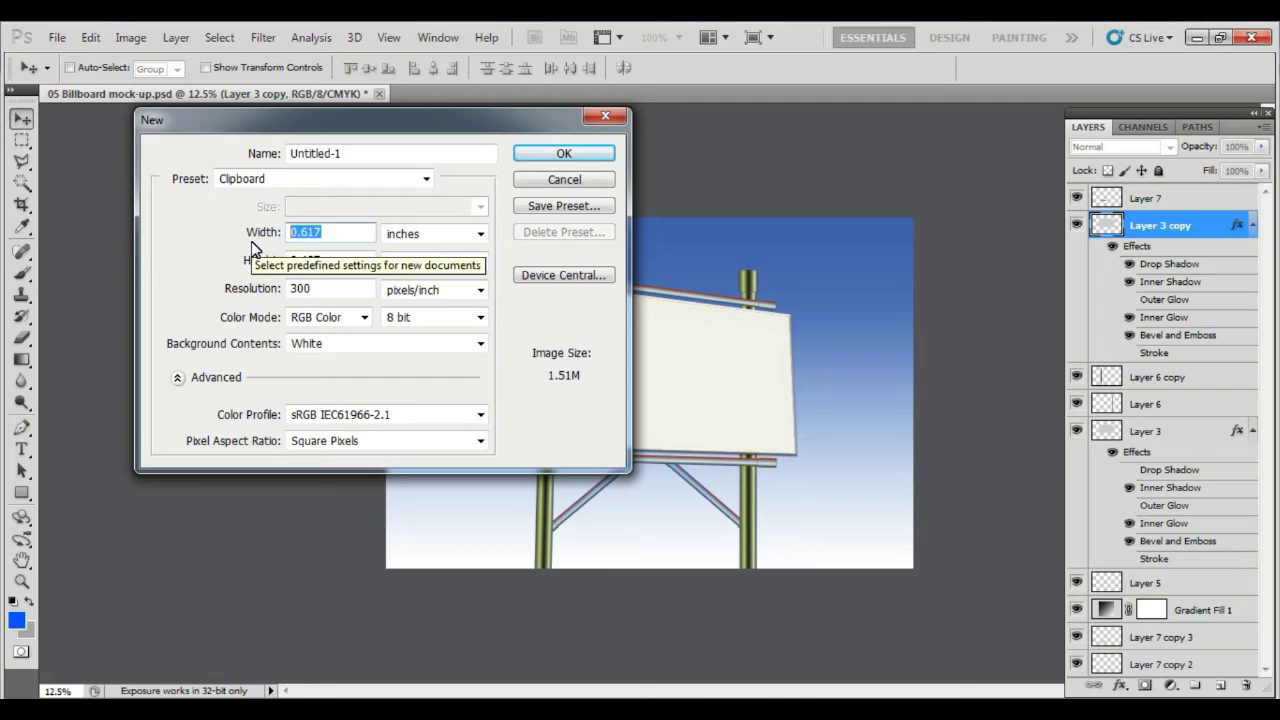
pyautogui.write('24')
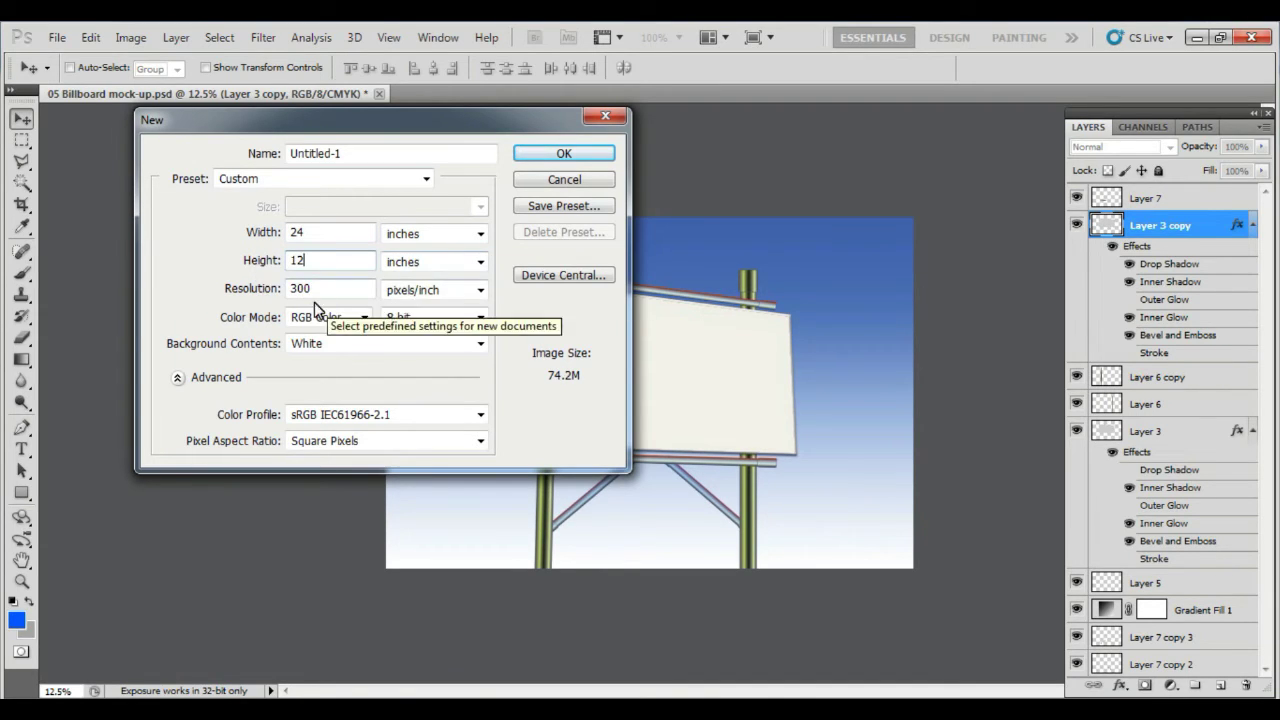
pyautogui.click(537, 157)
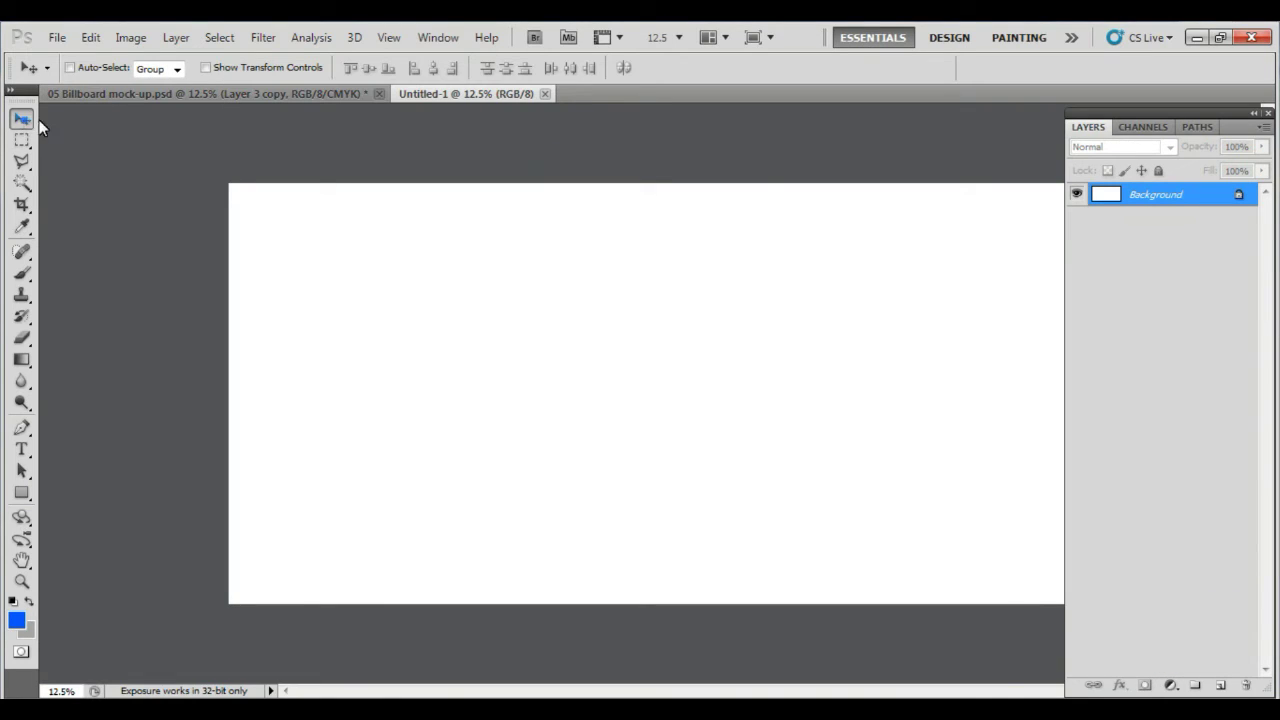
# - Float Untitled-1 beside the billboard and convert its Layer 1 to a smart object
pyautogui.moveTo(472, 207); pyautogui.dragTo(620, 210)
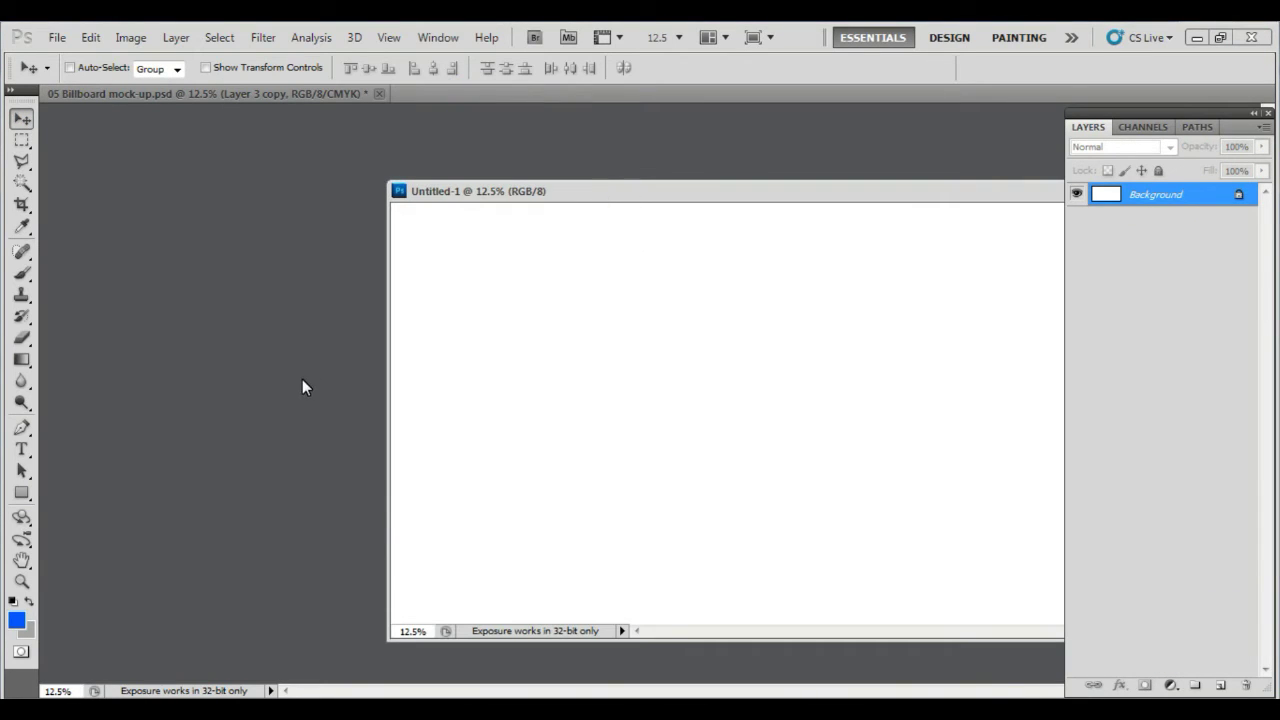
pyautogui.moveTo(537, 208)
pyautogui.mouseDown()
pyautogui.moveTo(209, 337)
pyautogui.moveTo(297, 480)
pyautogui.moveTo(291, 169)
pyautogui.moveTo(281, 321)
pyautogui.moveTo(306, 374)
pyautogui.moveTo(280, 197)
pyautogui.moveTo(257, 517)
pyautogui.moveTo(389, 282)
pyautogui.mouseUp()
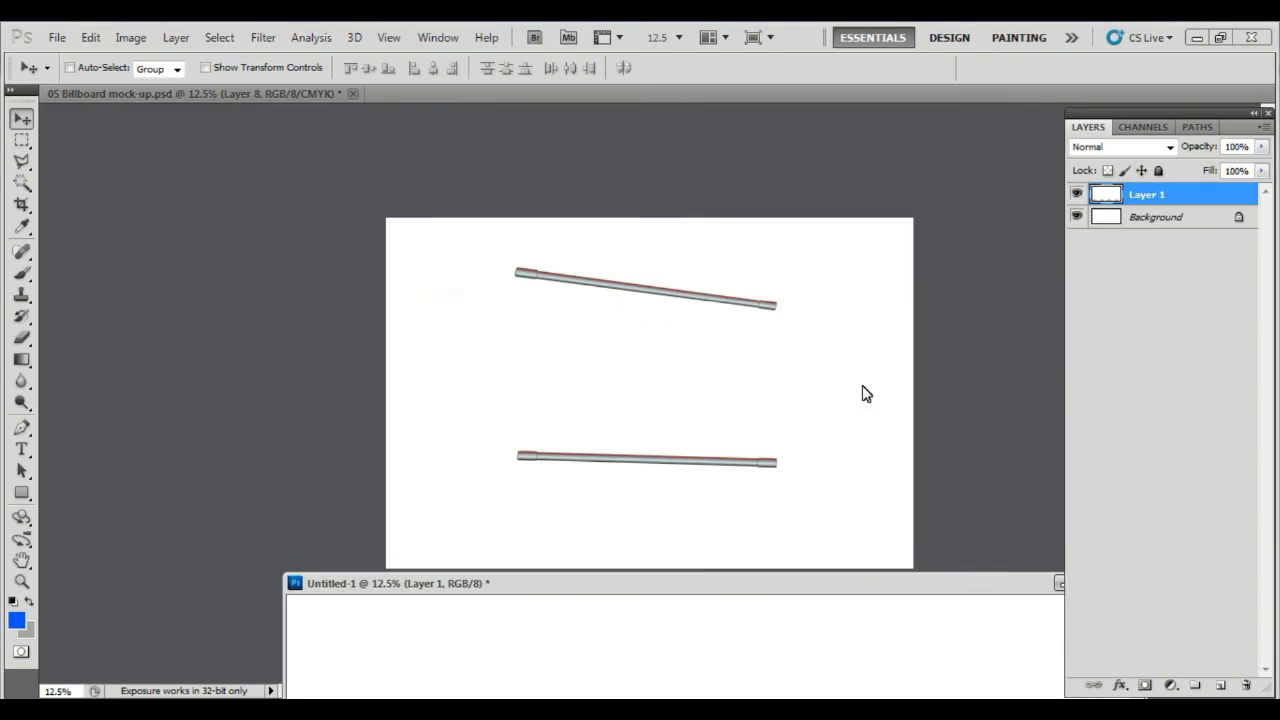
pyautogui.rightClick(1200, 196)
pyautogui.click(1173, 341)
pyautogui.hotkey('ctrl', 't')
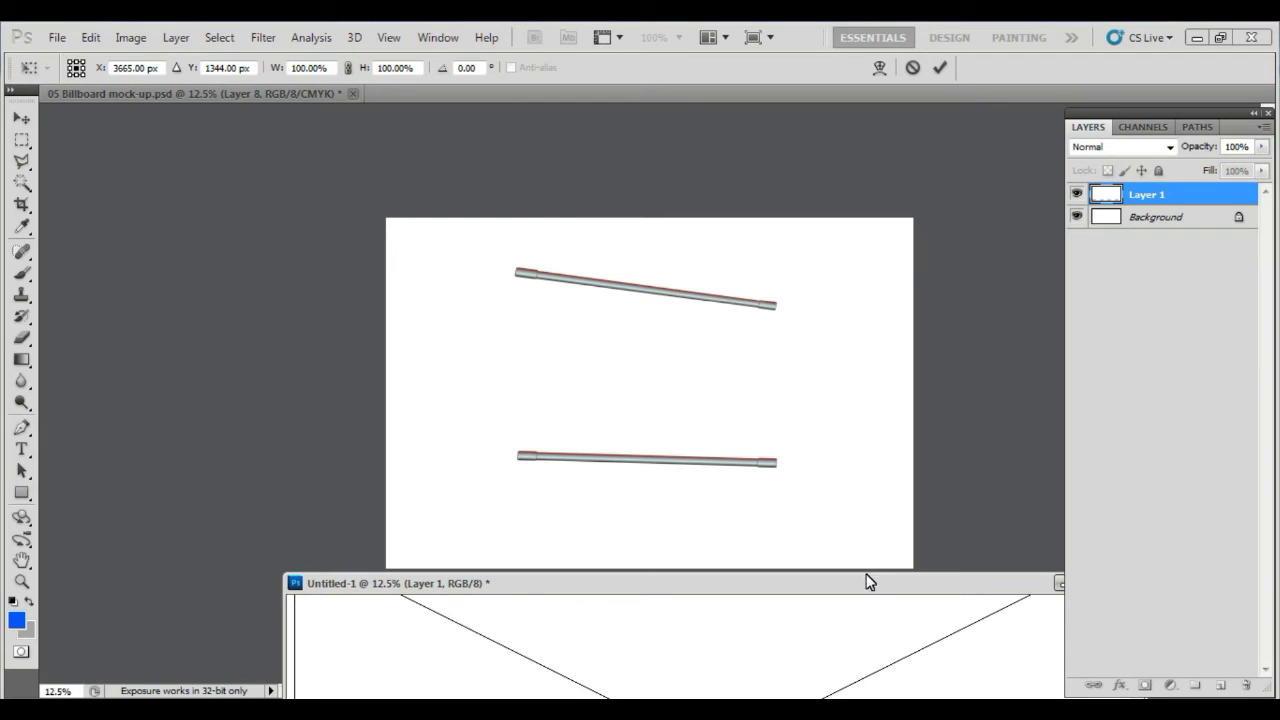
pyautogui.press('Return')
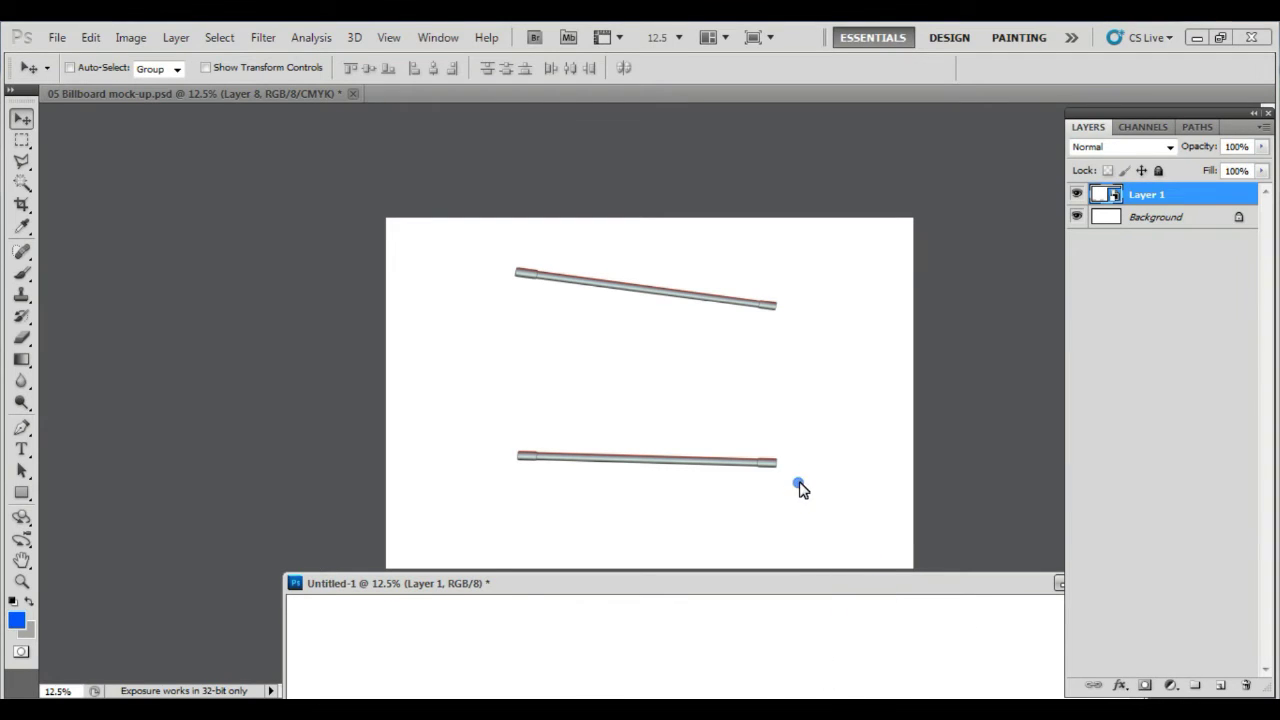
# - Convert Layer 8 in the billboard document to a smart object
pyautogui.click(800, 486)
pyautogui.rightClick(1183, 312)
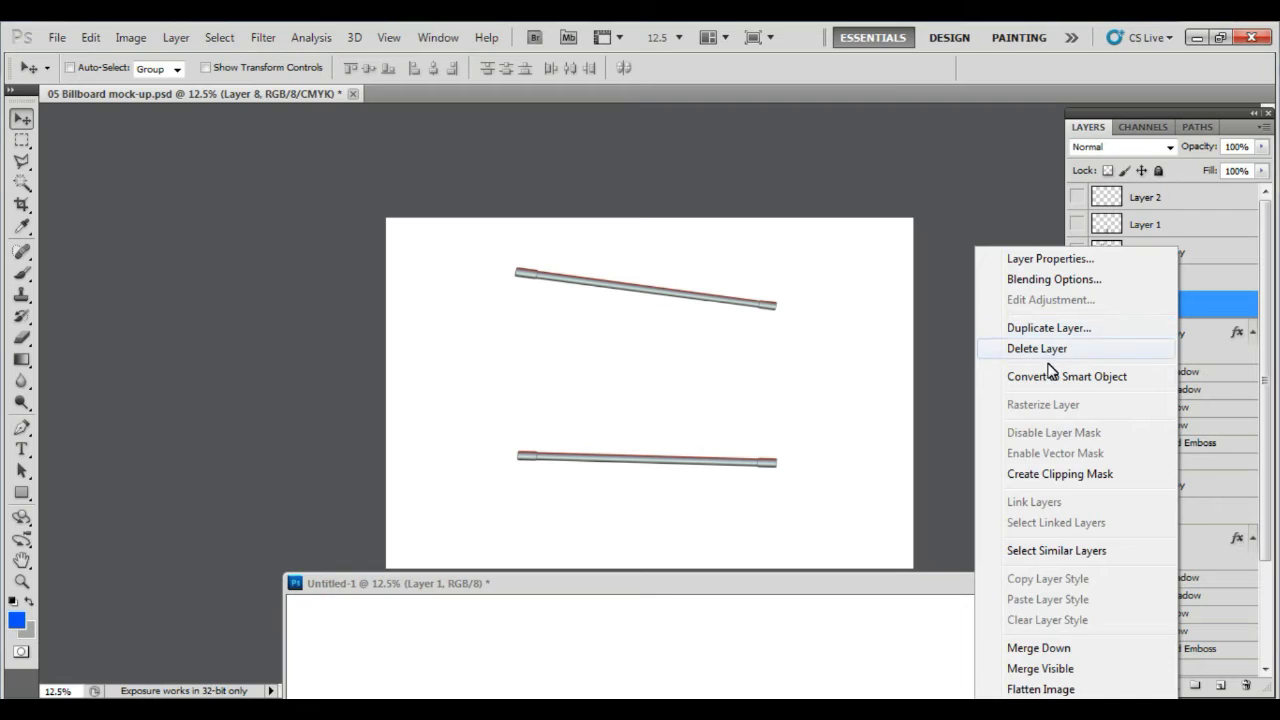
pyautogui.click(1048, 375)
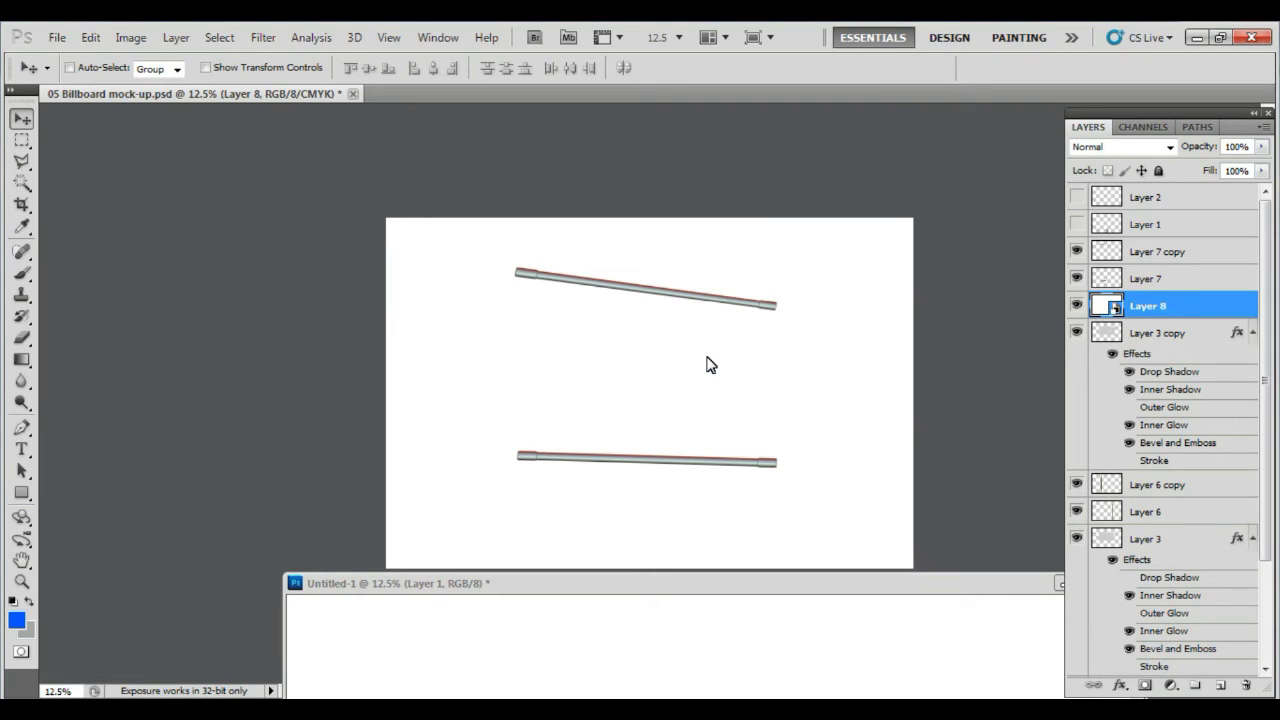
# - Distort Layer 8's white panel corner by corner to fit the billboard face
pyautogui.hotkey('ctrl', 't')
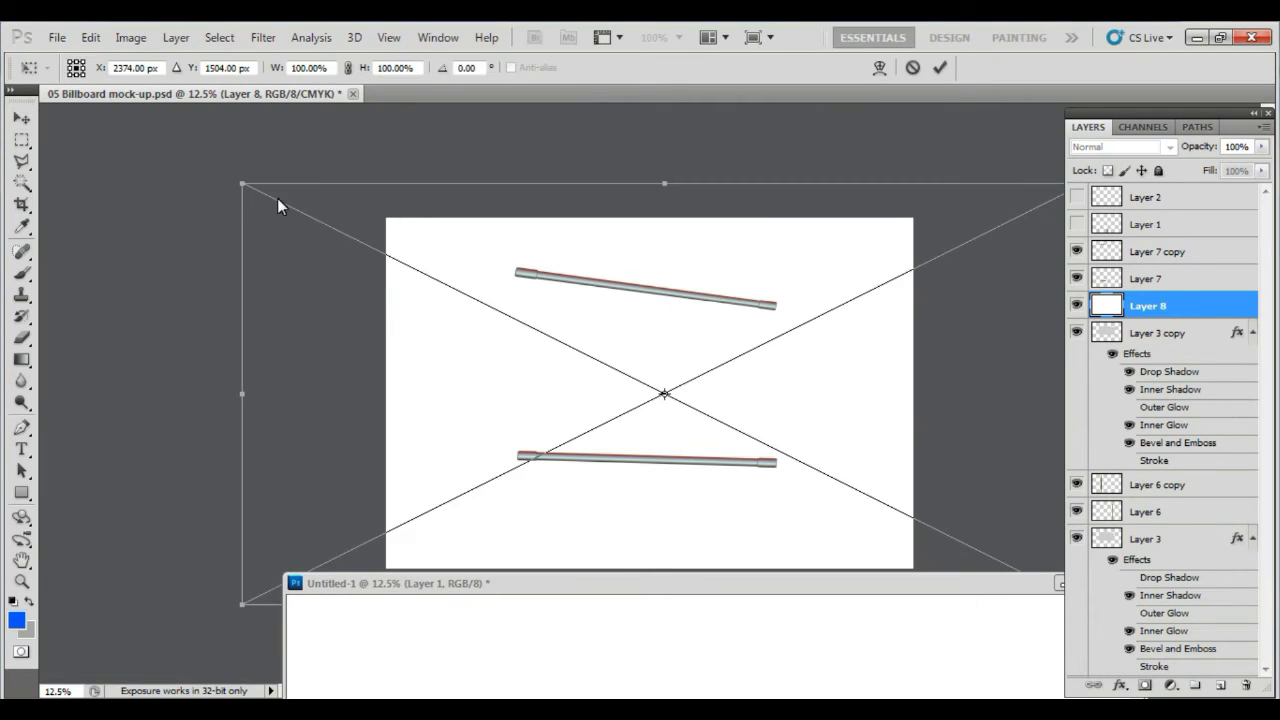
pyautogui.moveTo(247, 189); pyautogui.dragTo(527, 303)
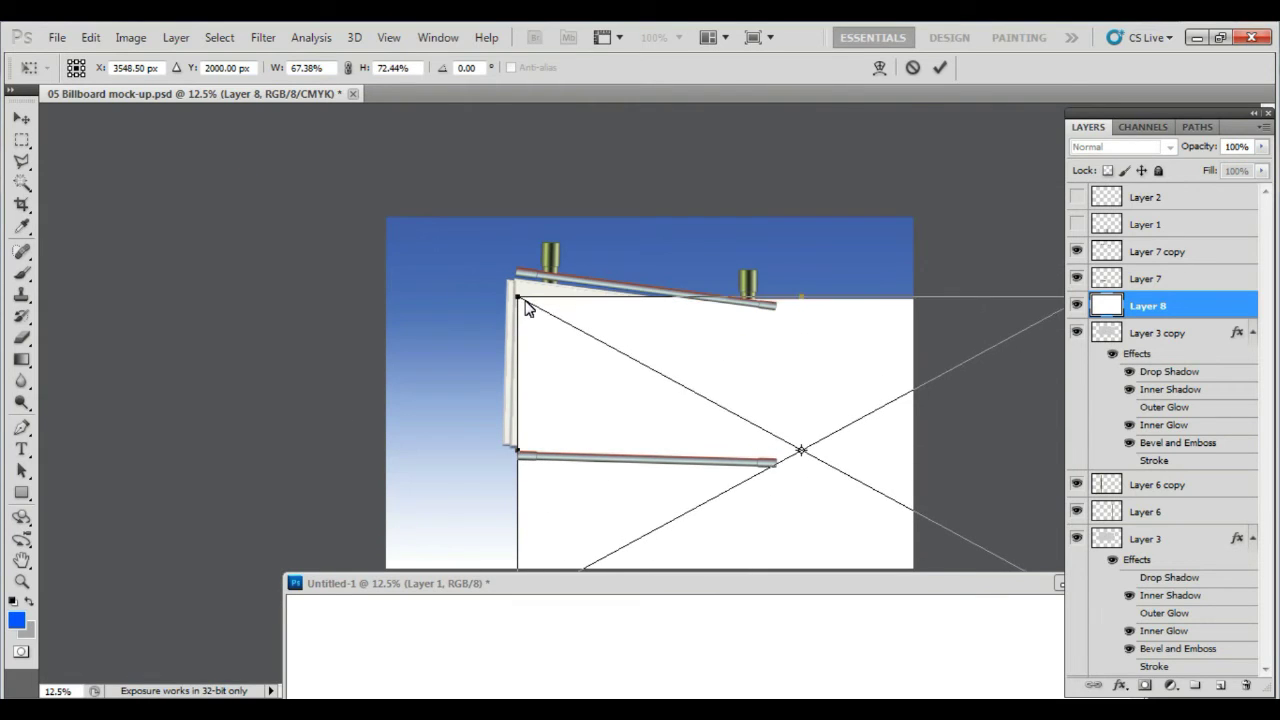
pyautogui.hotkey('ctrl', '-')
pyautogui.moveTo(868, 499); pyautogui.dragTo(722, 422)
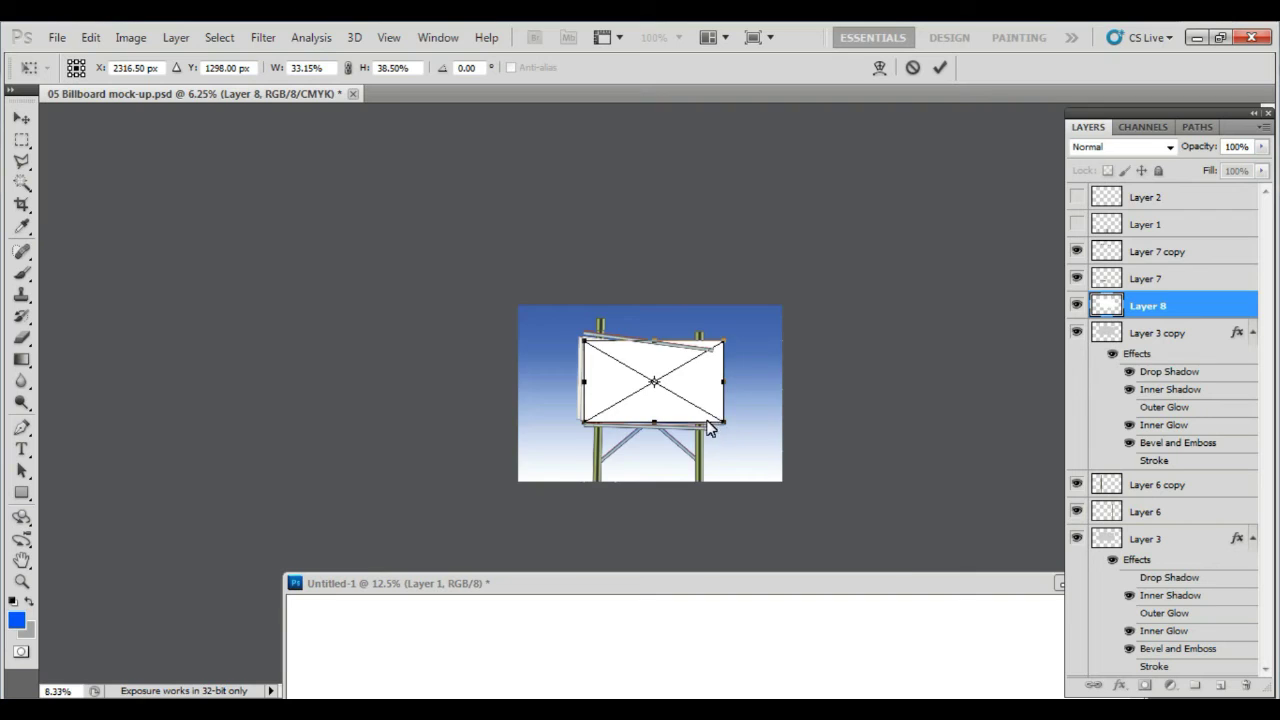
pyautogui.hotkey('ctrl', '+')
pyautogui.hotkey('ctrl', '+')
pyautogui.moveTo(944, 185); pyautogui.dragTo(926, 238)
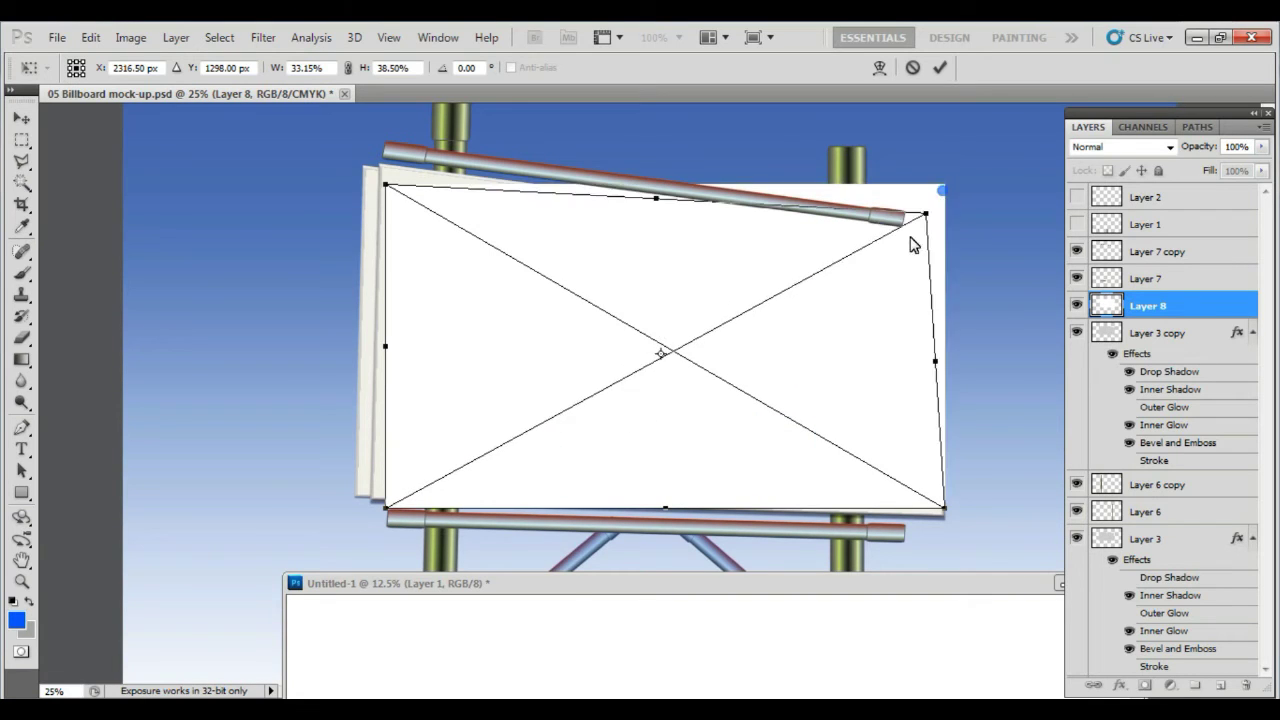
pyautogui.moveTo(945, 508); pyautogui.dragTo(936, 512)
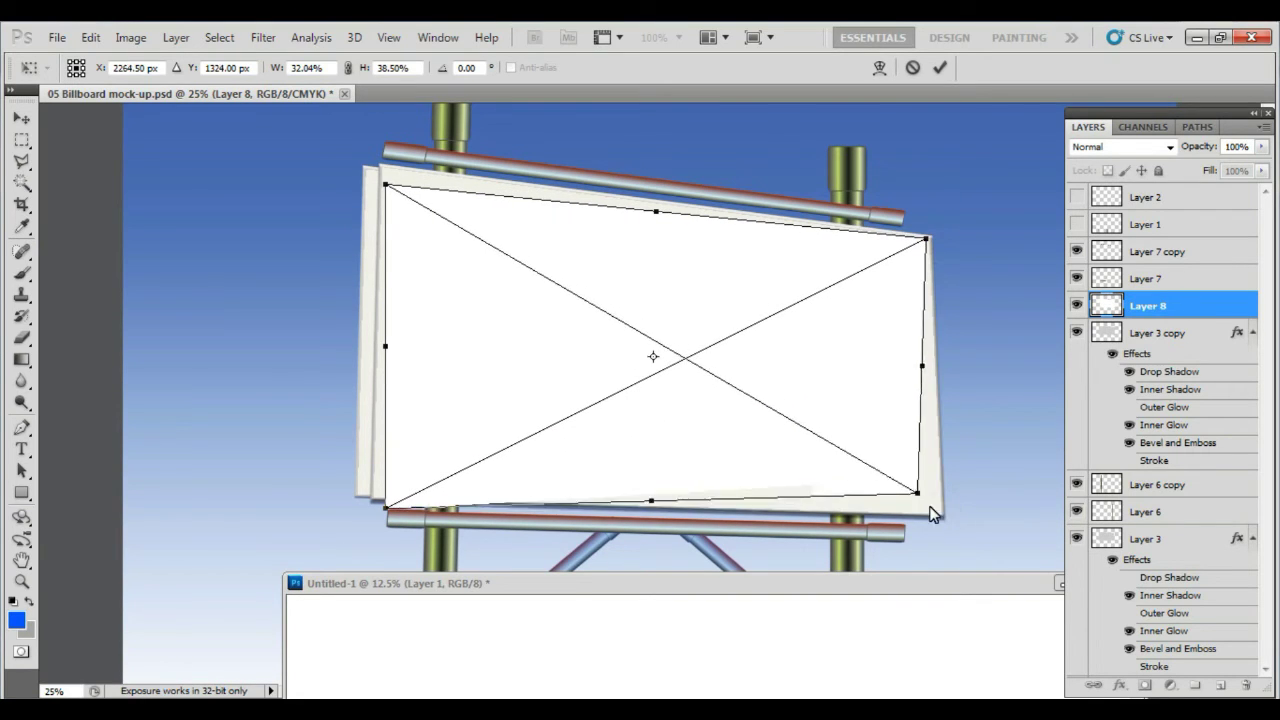
pyautogui.moveTo(387, 509); pyautogui.dragTo(379, 493)
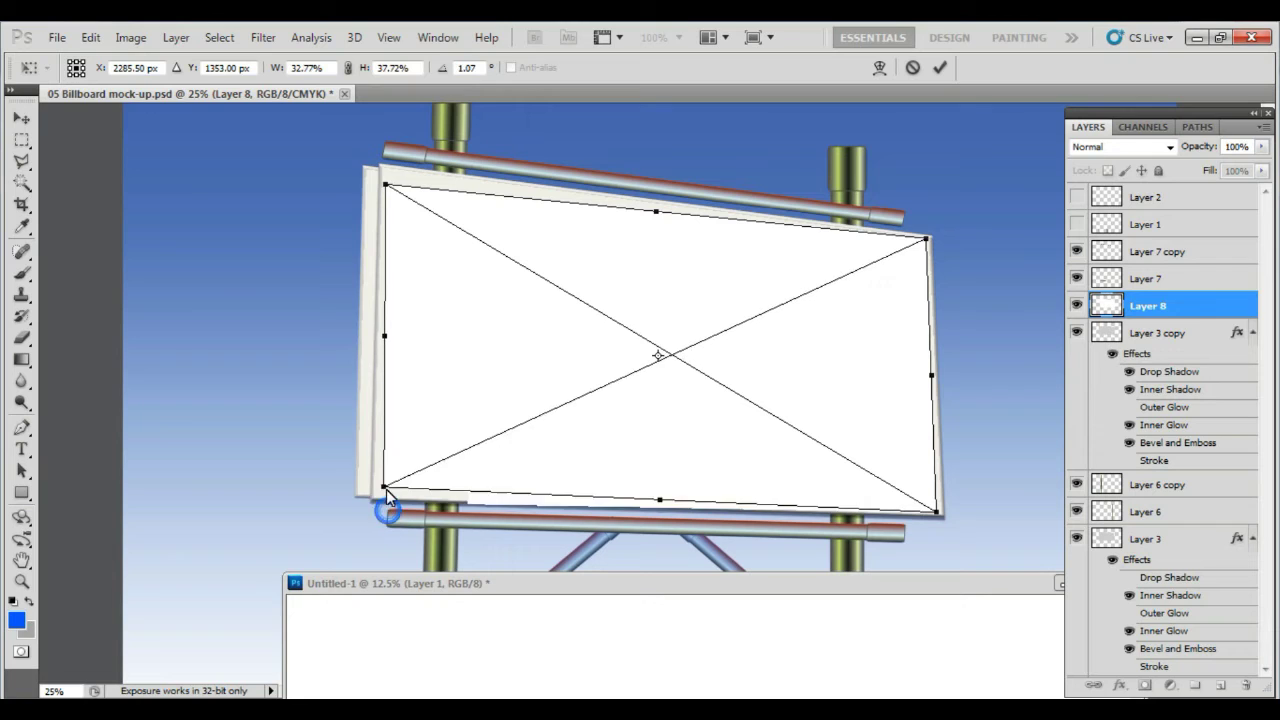
pyautogui.moveTo(385, 184); pyautogui.dragTo(387, 175)
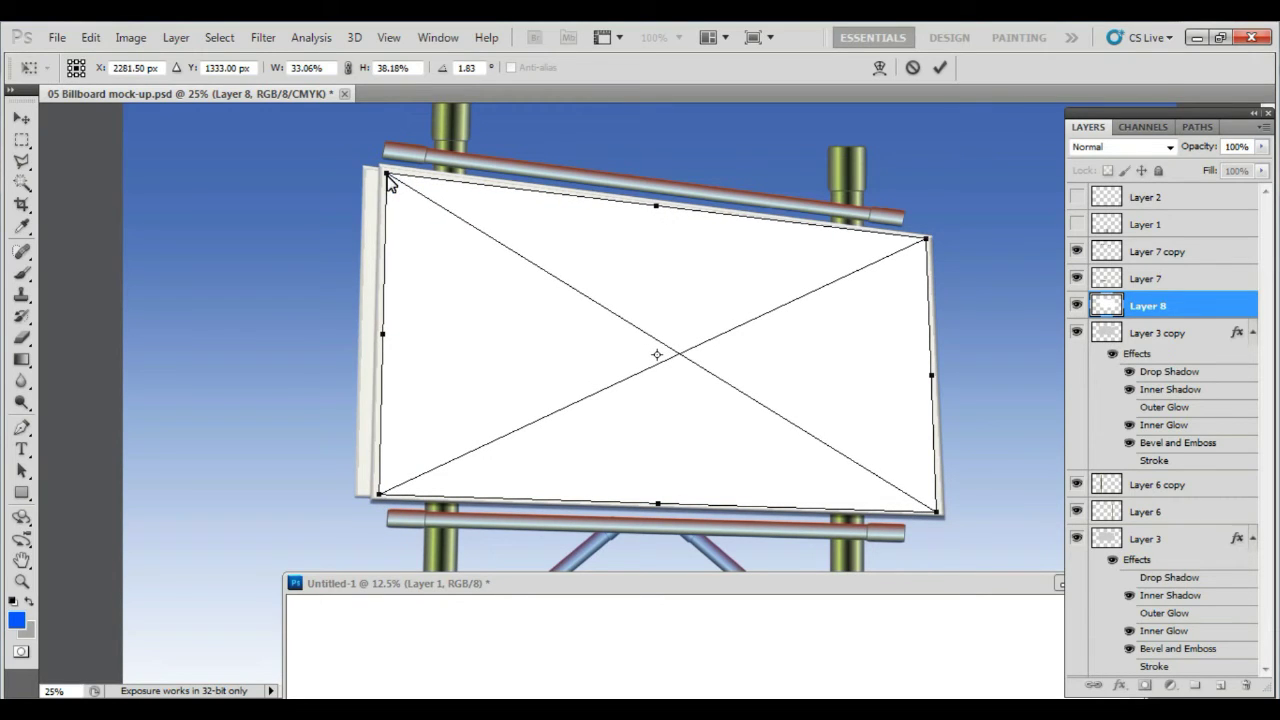
pyautogui.moveTo(924, 246); pyautogui.dragTo(924, 250)
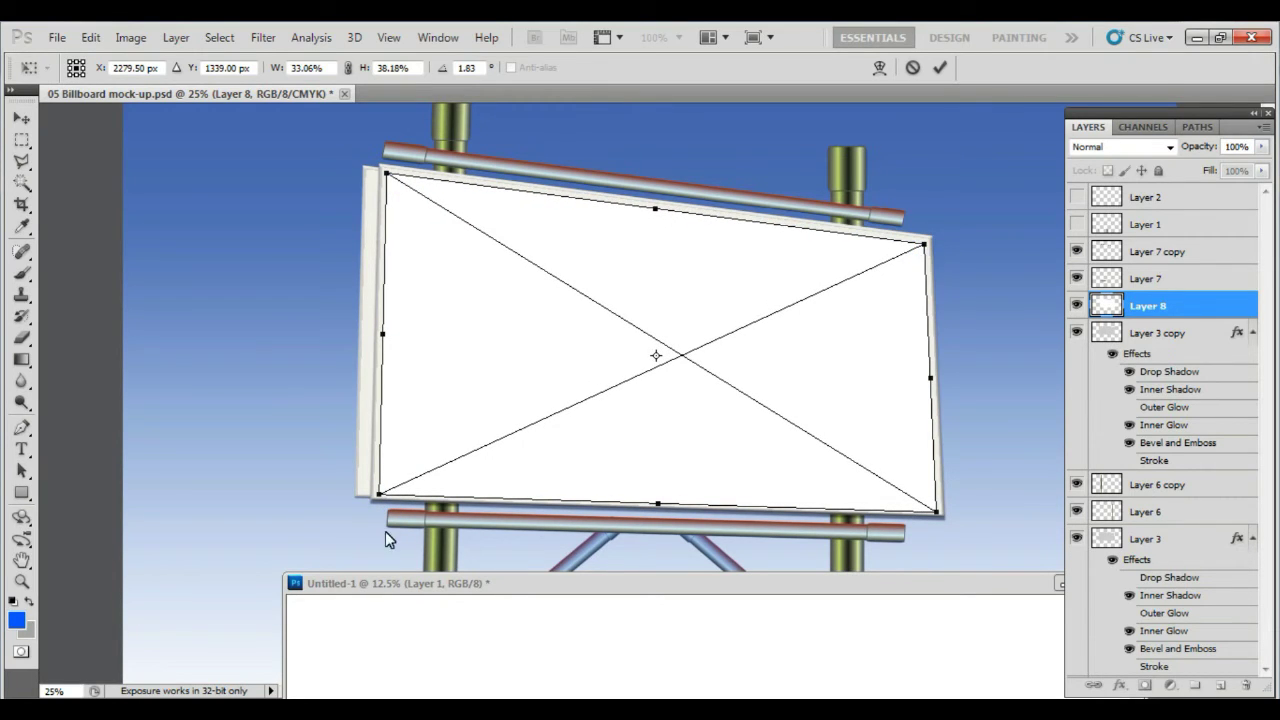
pyautogui.moveTo(377, 494); pyautogui.dragTo(379, 492)
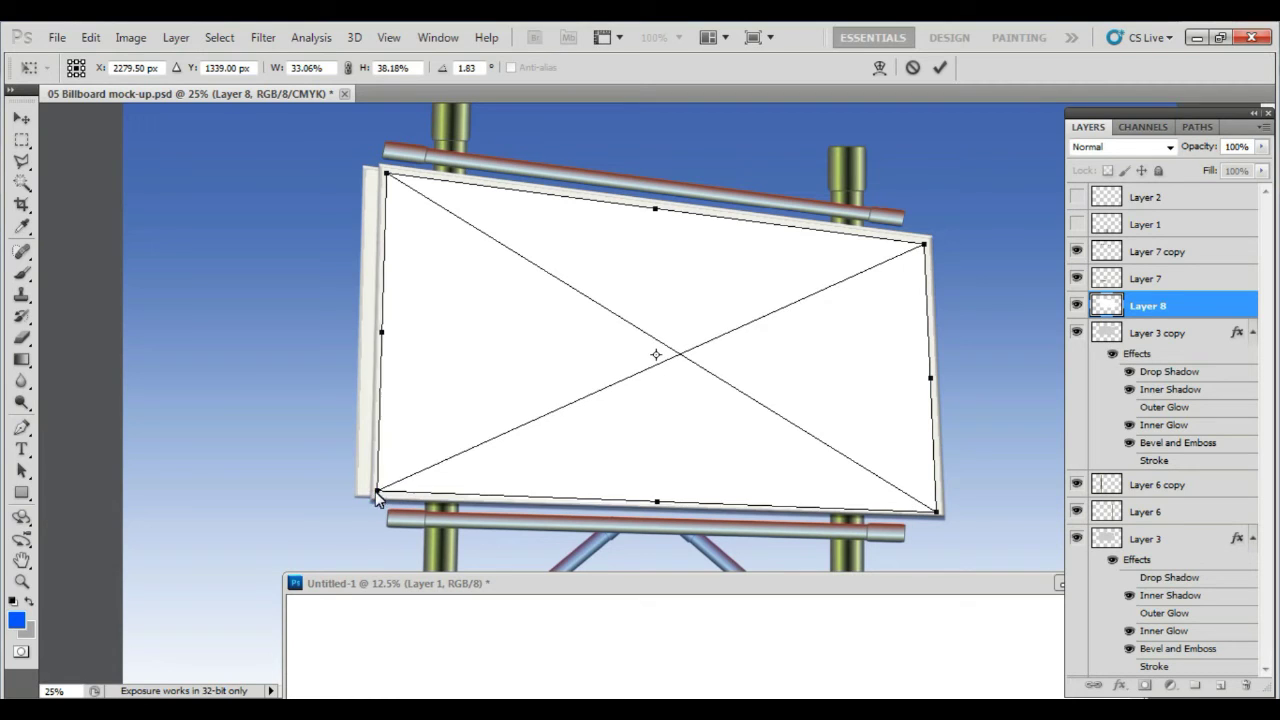
pyautogui.press('Return')
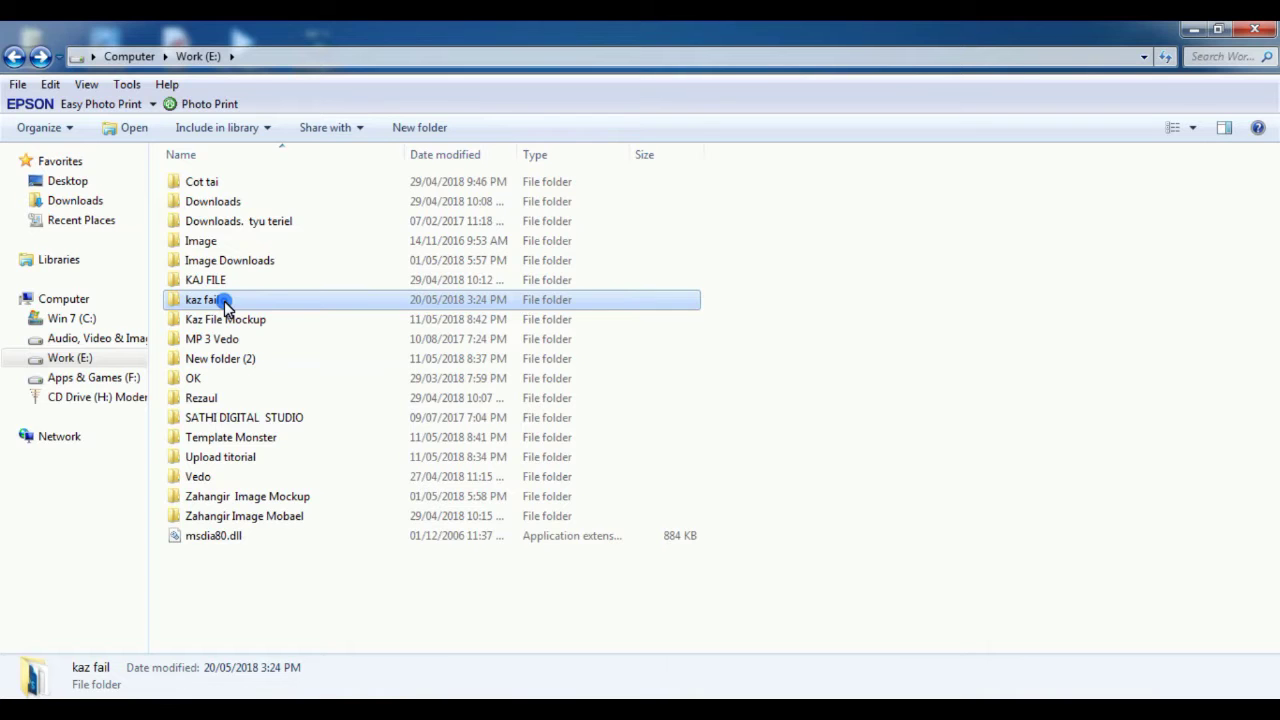
# - Open Business Card Design from the kaz fail folder in Illustrator
pyautogui.doubleClick(221, 296)
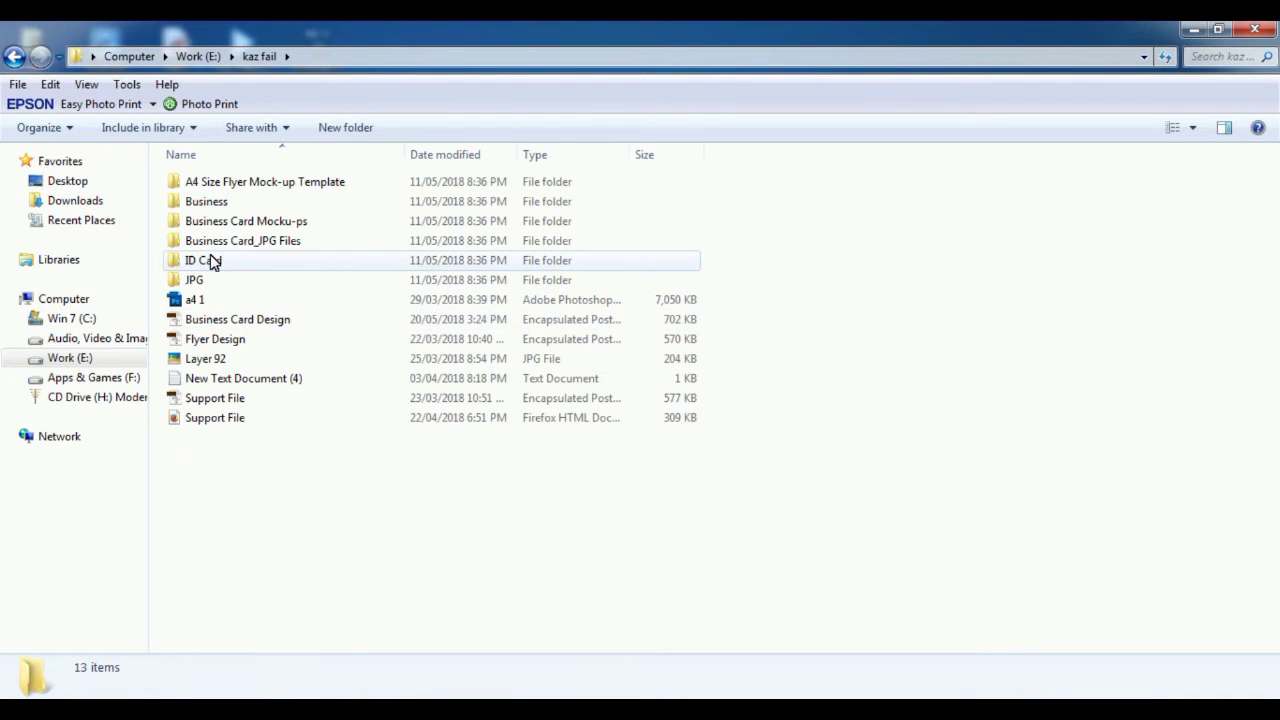
pyautogui.click(247, 326)
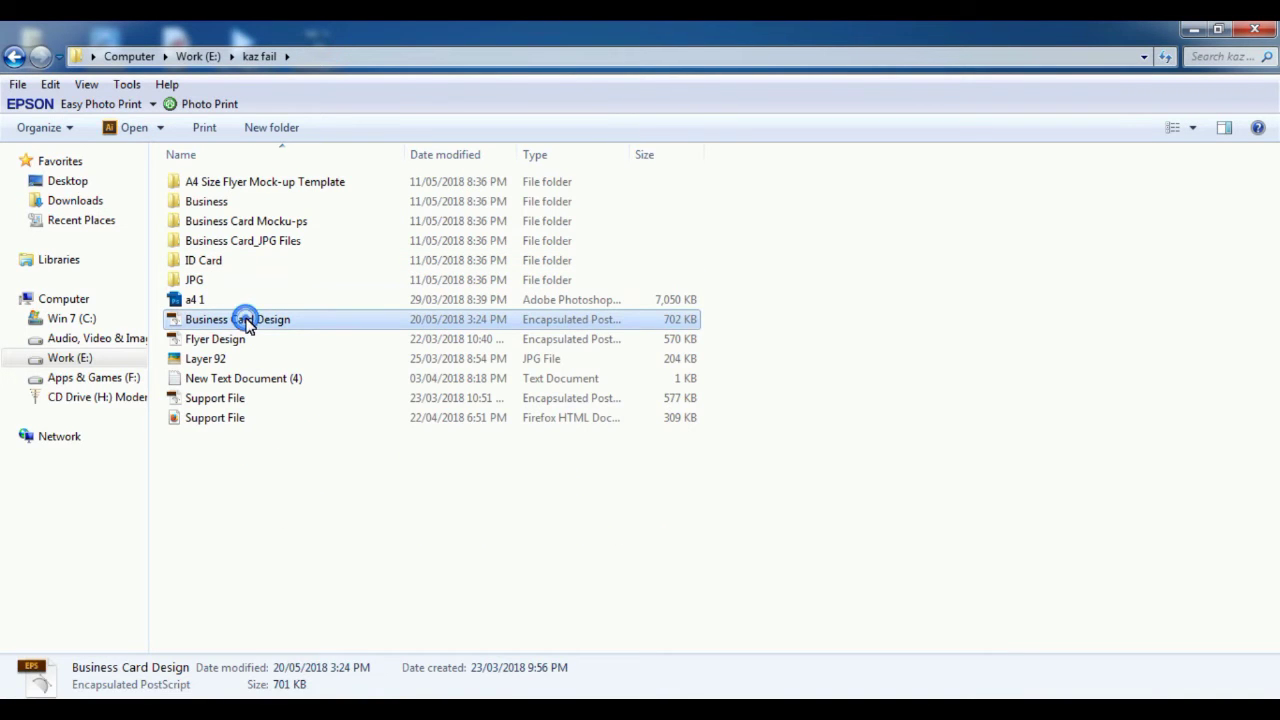
pyautogui.doubleClick(246, 319)
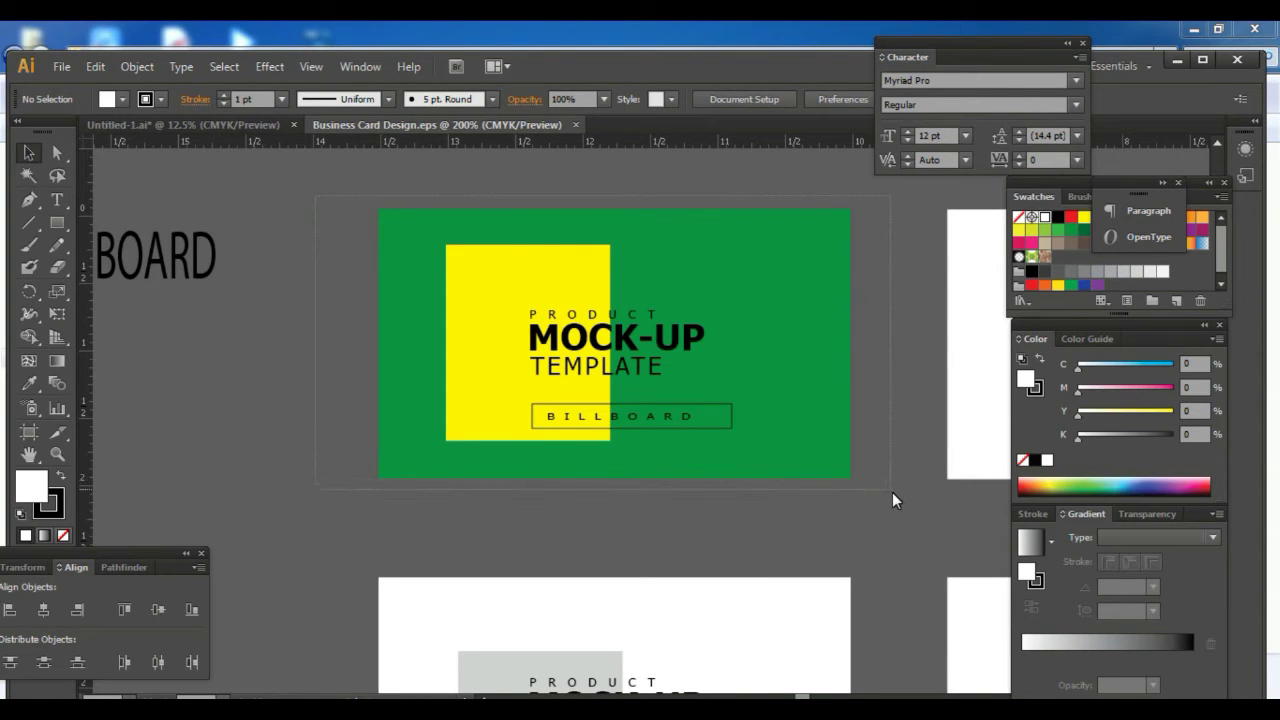
# - Marquee-select the entire green card design in Illustrator, then bring Photoshop back full view
pyautogui.moveTo(892, 492); pyautogui.dragTo(697, 467)
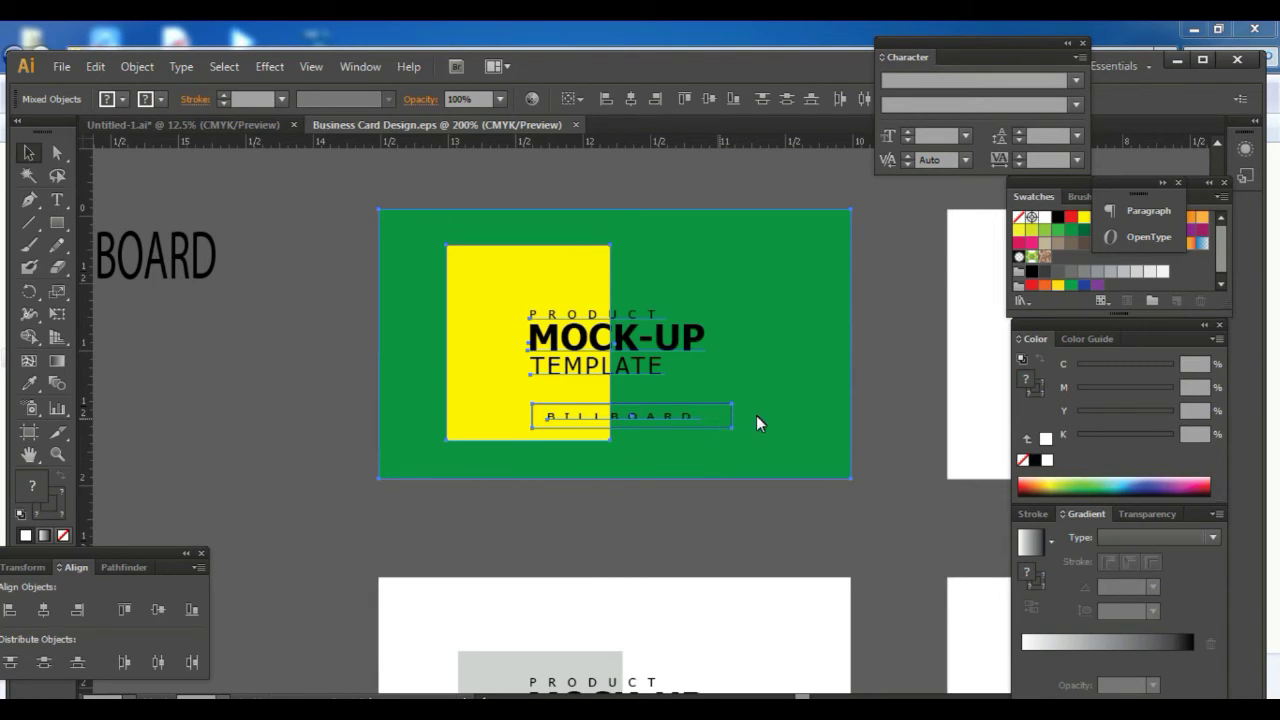
pyautogui.click(510, 652)
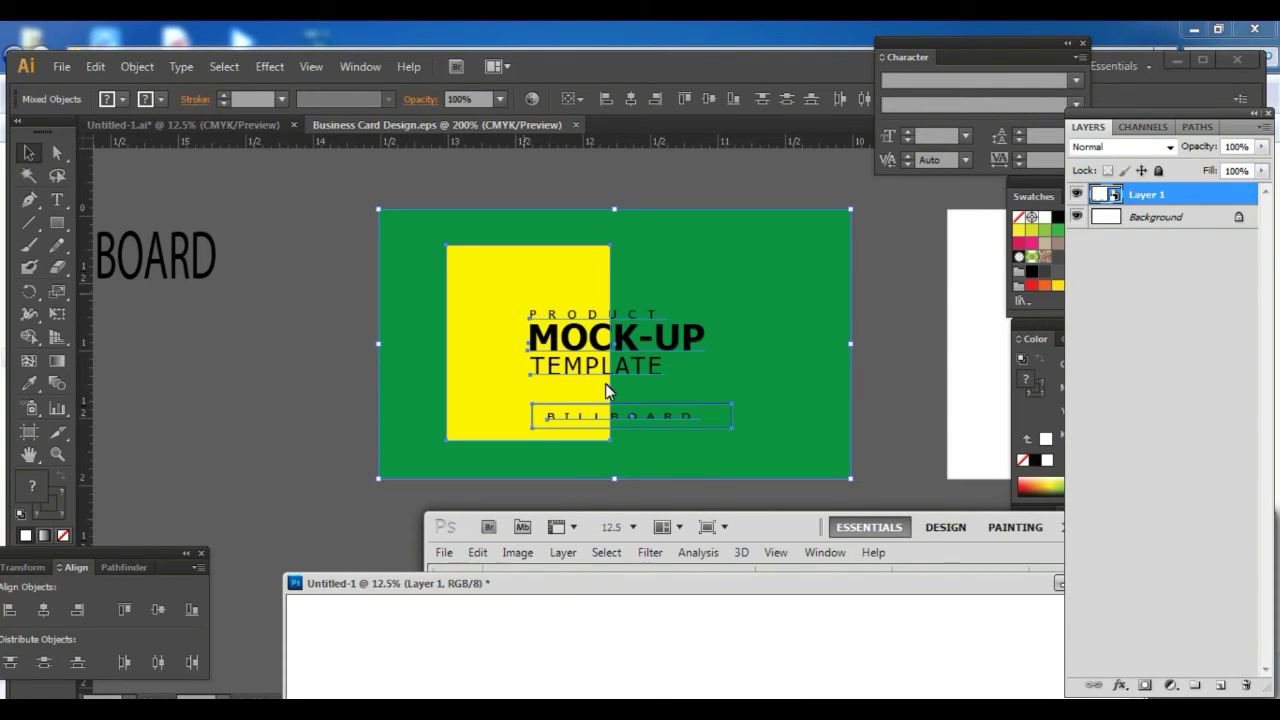
pyautogui.doubleClick(968, 548)
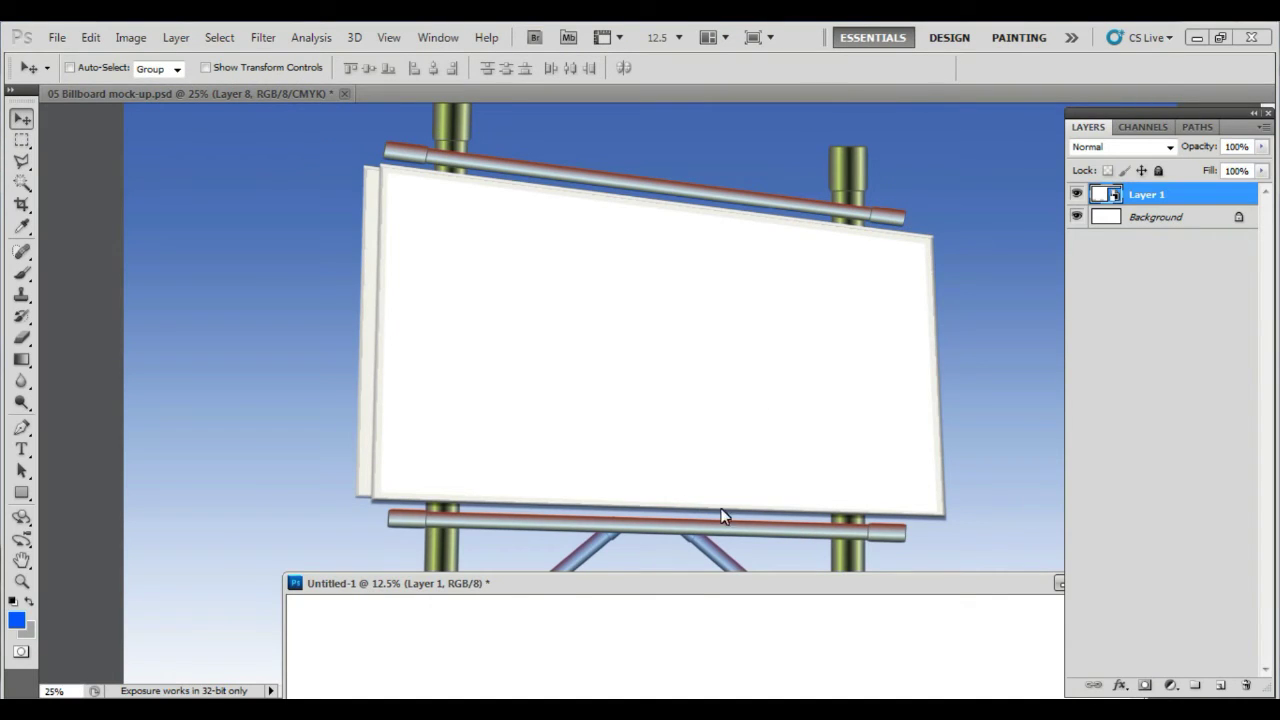
# - Minimize Untitled-1, open Layer 8's contents and paste the design as pixels (Layer 9)
pyautogui.doubleClick(690, 583)
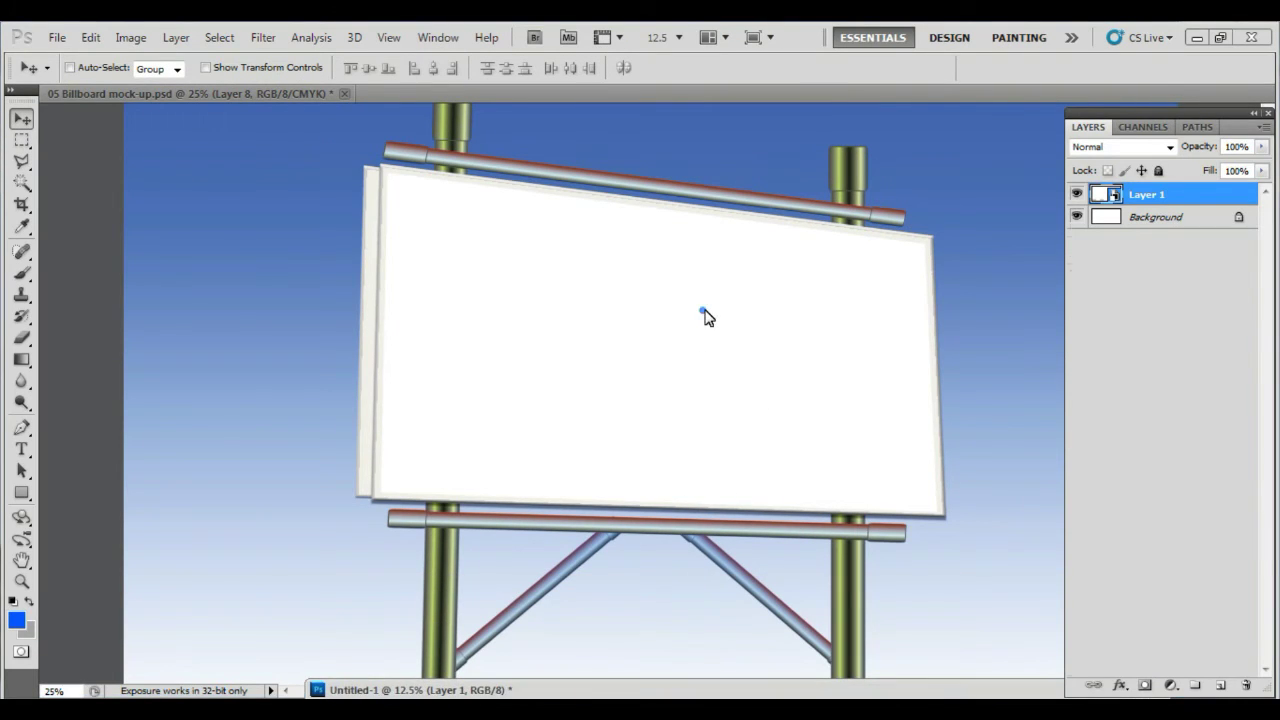
pyautogui.click(703, 312)
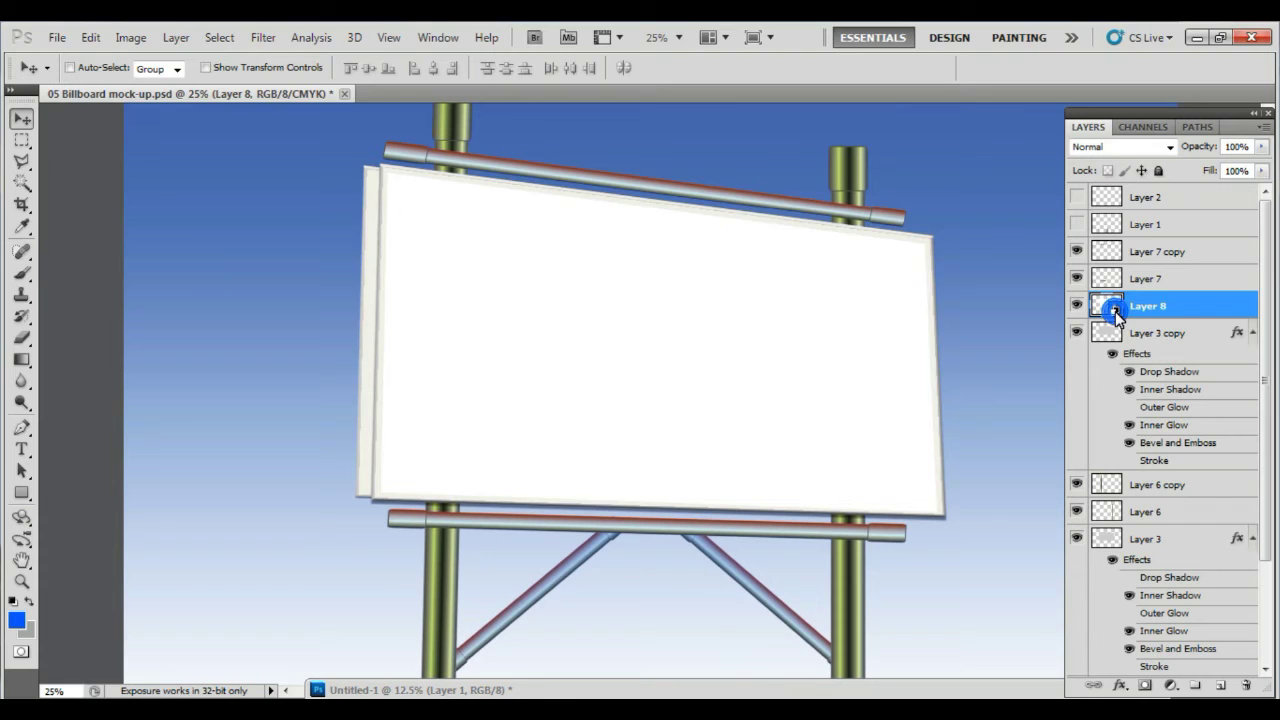
pyautogui.doubleClick(1115, 306)
pyautogui.click(727, 331)
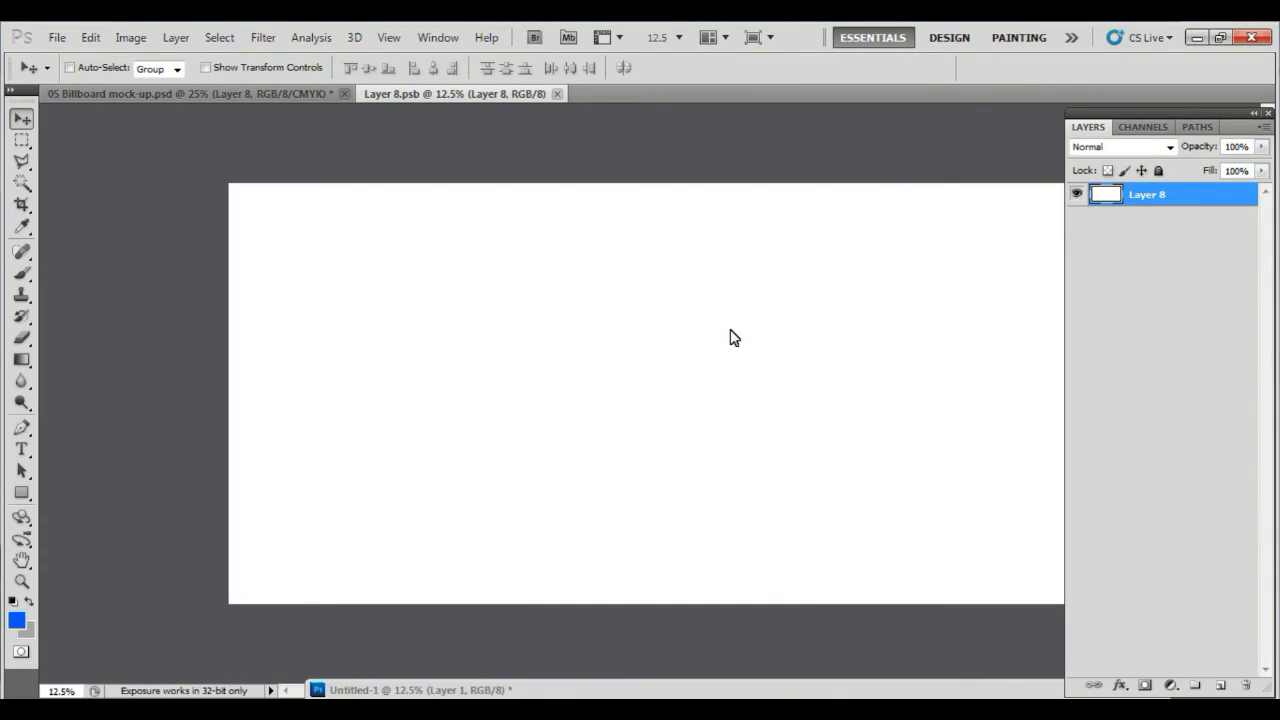
pyautogui.hotkey('ctrl', 'v')
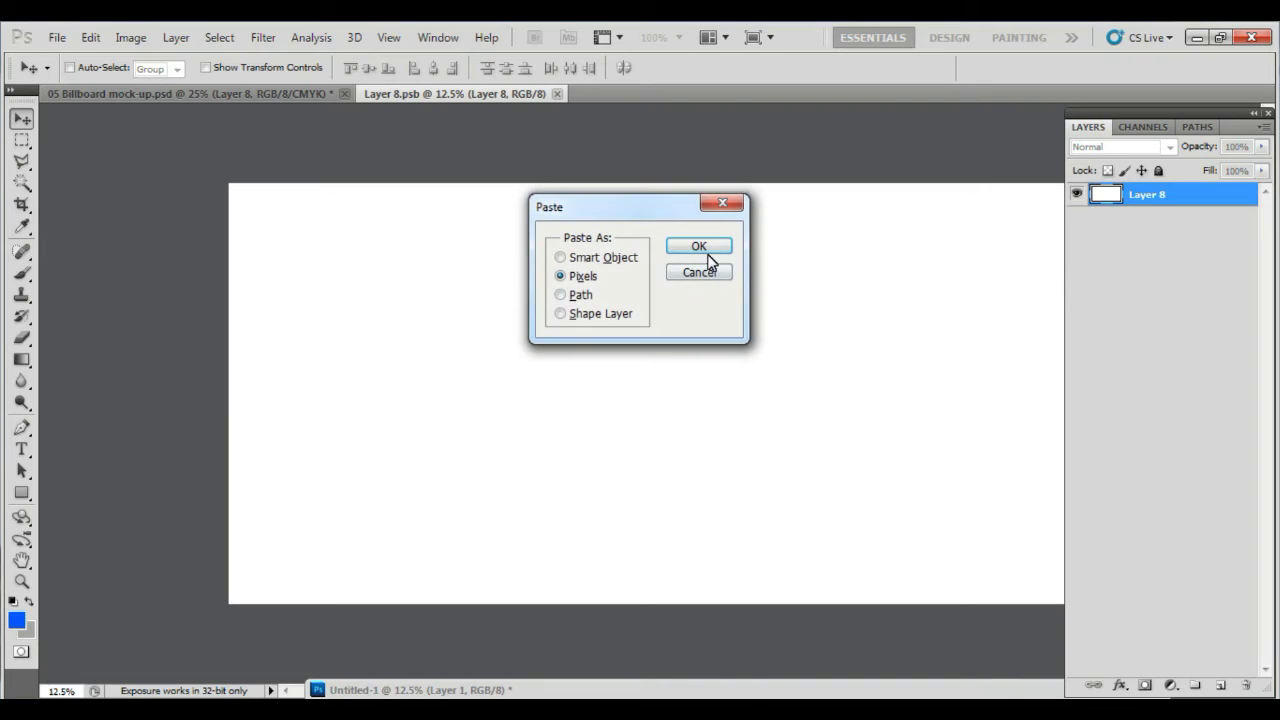
pyautogui.click(707, 254)
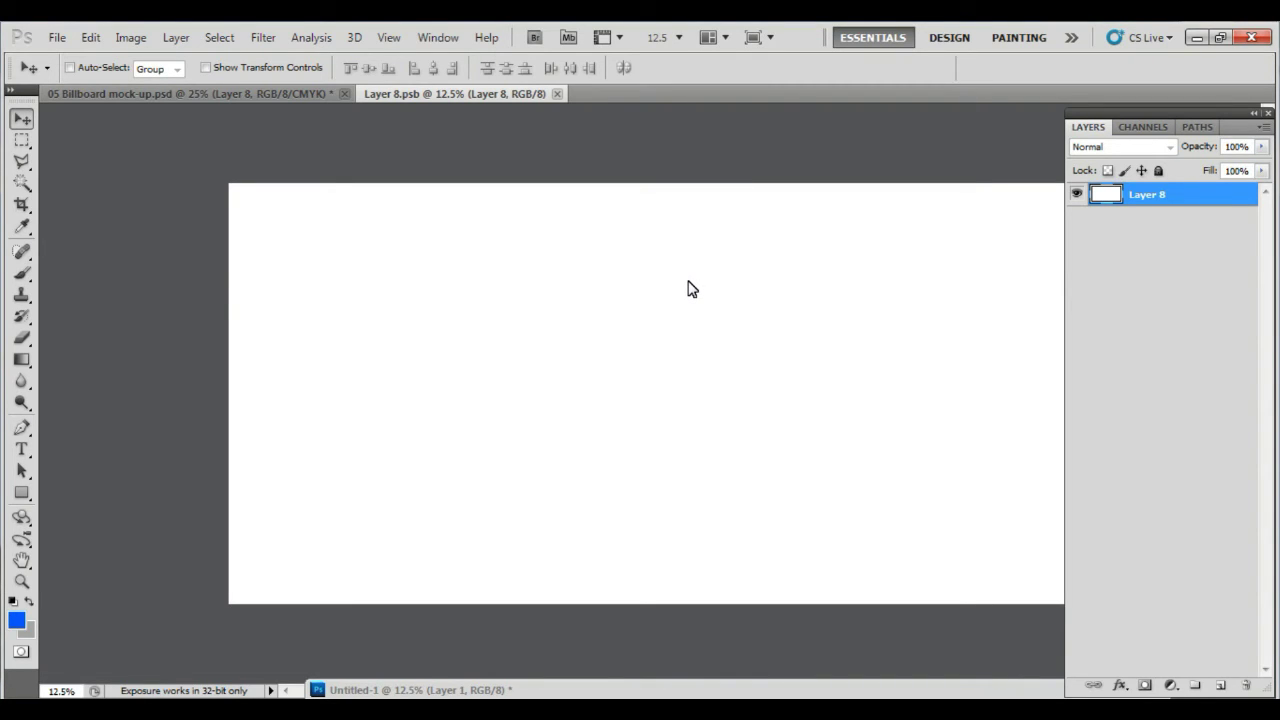
pyautogui.click(620, 327)
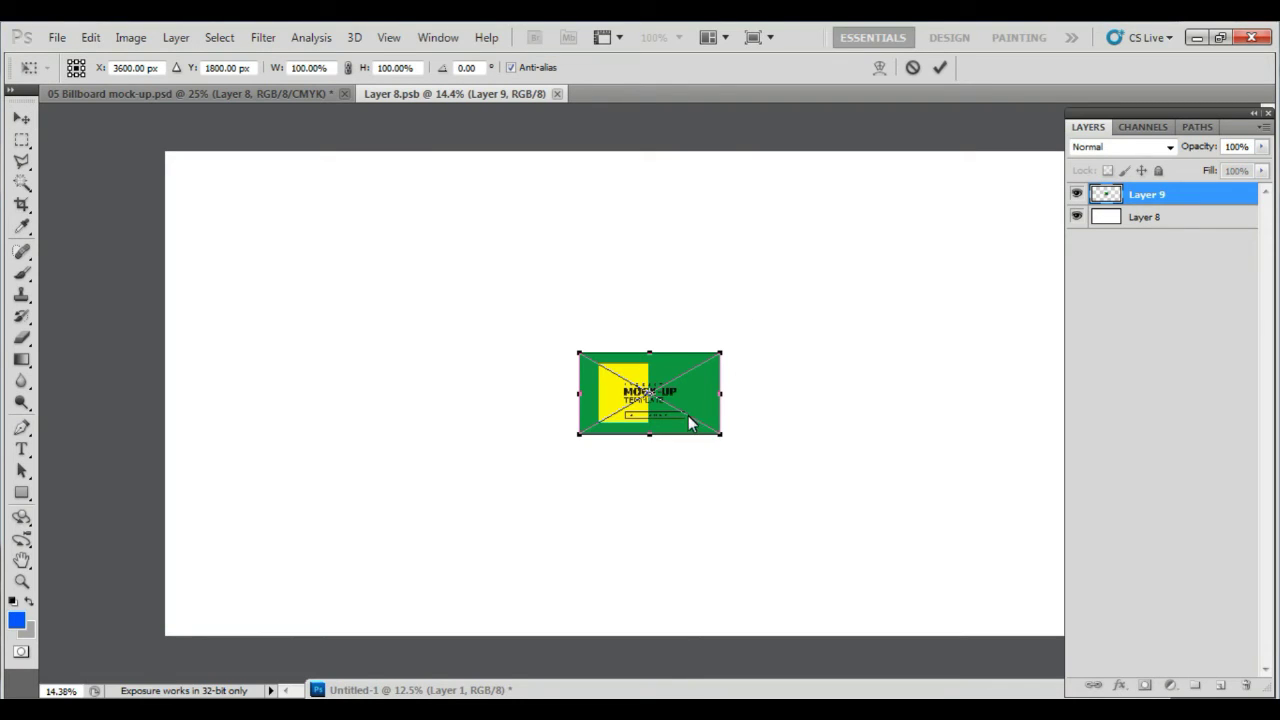
# - Enlarge and position Layer 9's design over the white strip, then save it into the mock-up
pyautogui.moveTo(720, 434); pyautogui.dragTo(1080, 663)
pyautogui.hotkey('ctrl', '-')
pyautogui.hotkey('ctrl', '-')
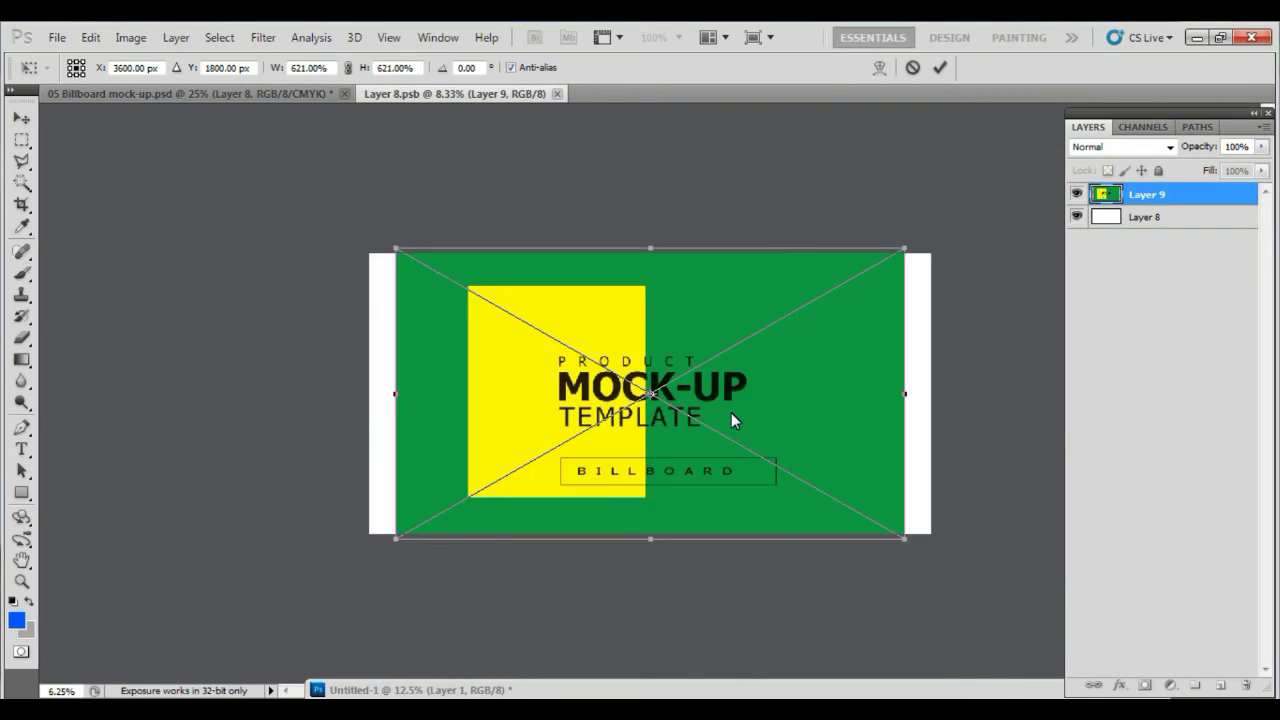
pyautogui.hotkey('ctrl', '-')
pyautogui.moveTo(651, 334); pyautogui.dragTo(636, 344)
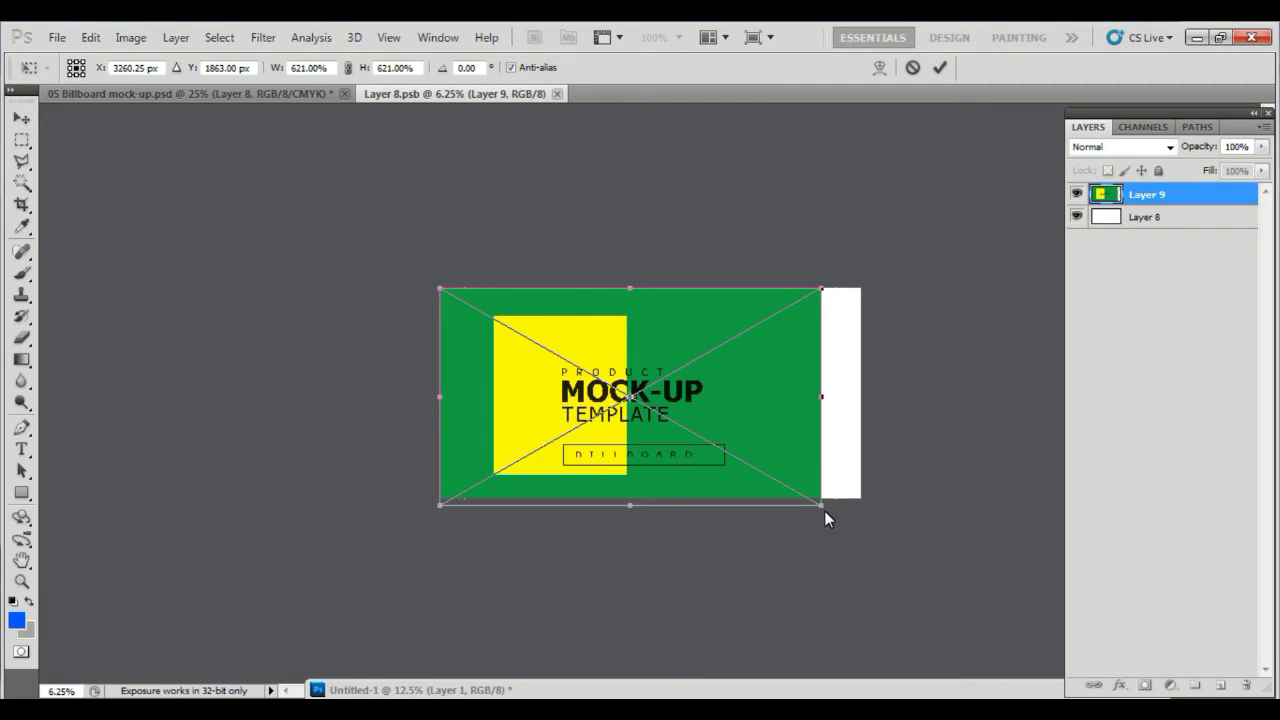
pyautogui.moveTo(824, 510); pyautogui.dragTo(861, 504)
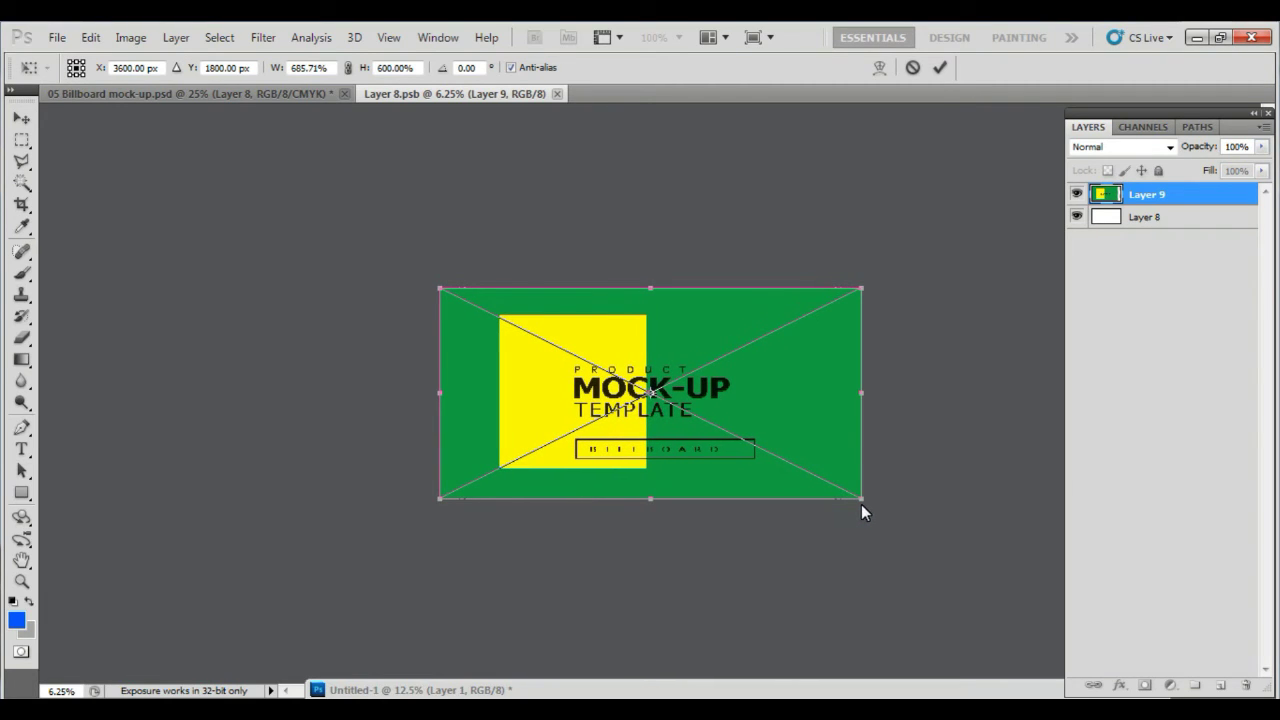
pyautogui.doubleClick(812, 446)
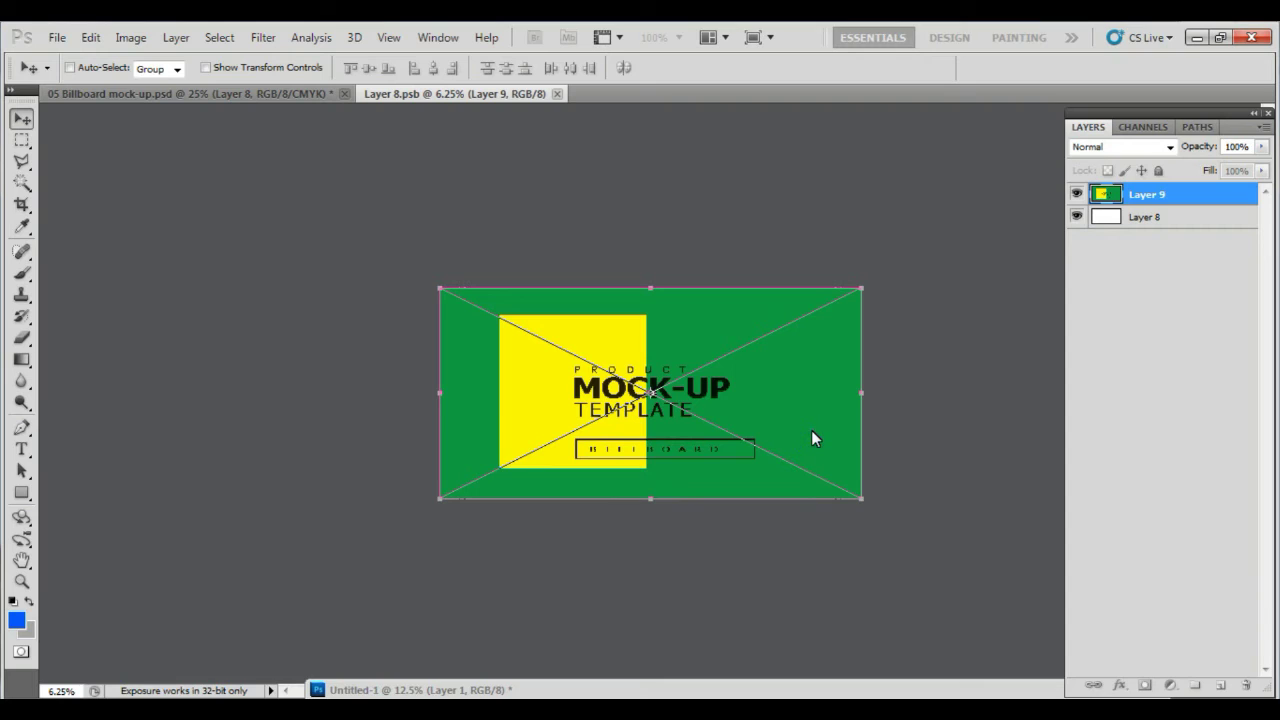
pyautogui.hotkey('ctrl', 'e')
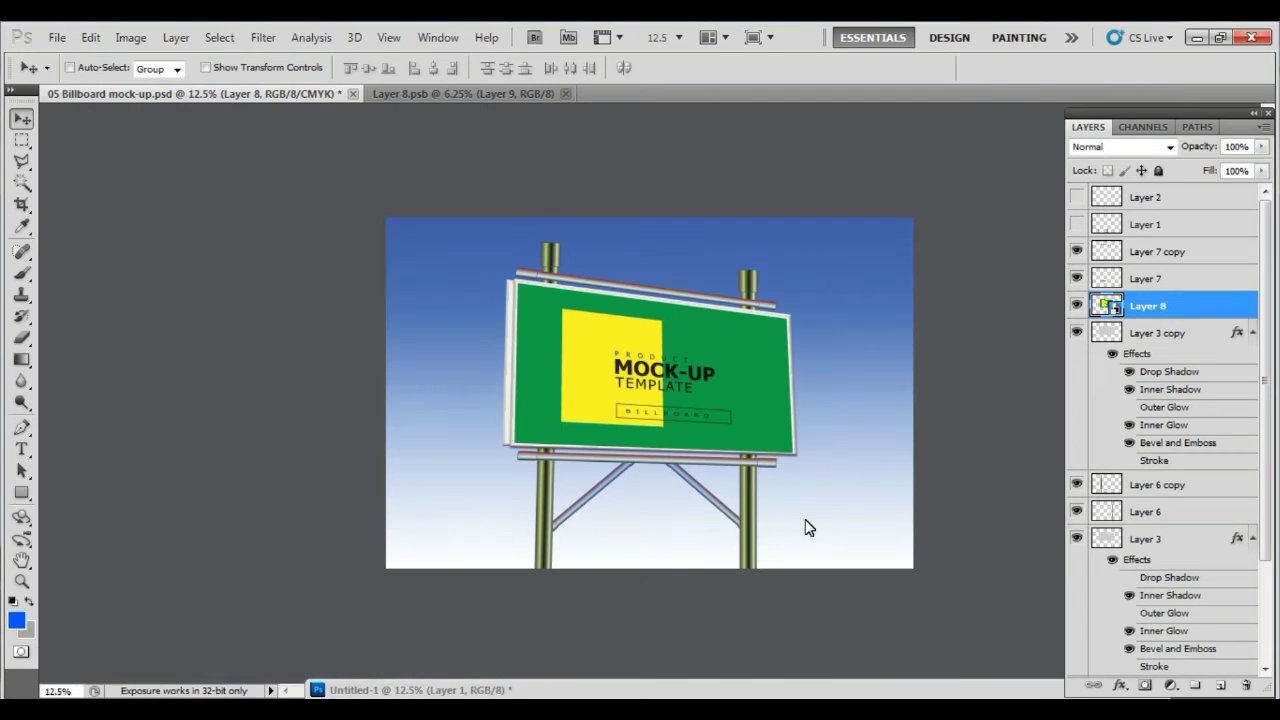
# - Nudge the billboard artwork's bottom-left corner slightly outward with Free Transform
pyautogui.hotkey('ctrl', '+')
pyautogui.hotkey('ctrl', '+')
pyautogui.hotkey('ctrl', '+')
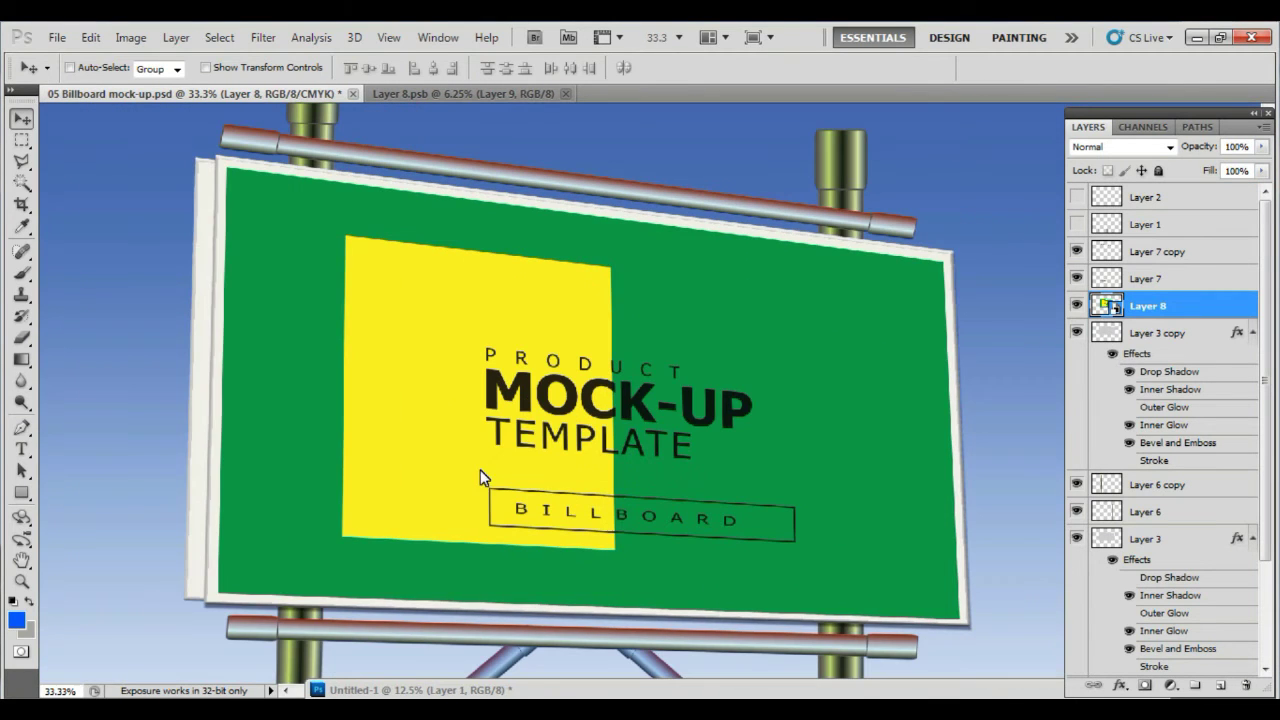
pyautogui.hotkey('ctrl', 't')
pyautogui.moveTo(240, 588); pyautogui.dragTo(232, 598)
pyautogui.press('Return')
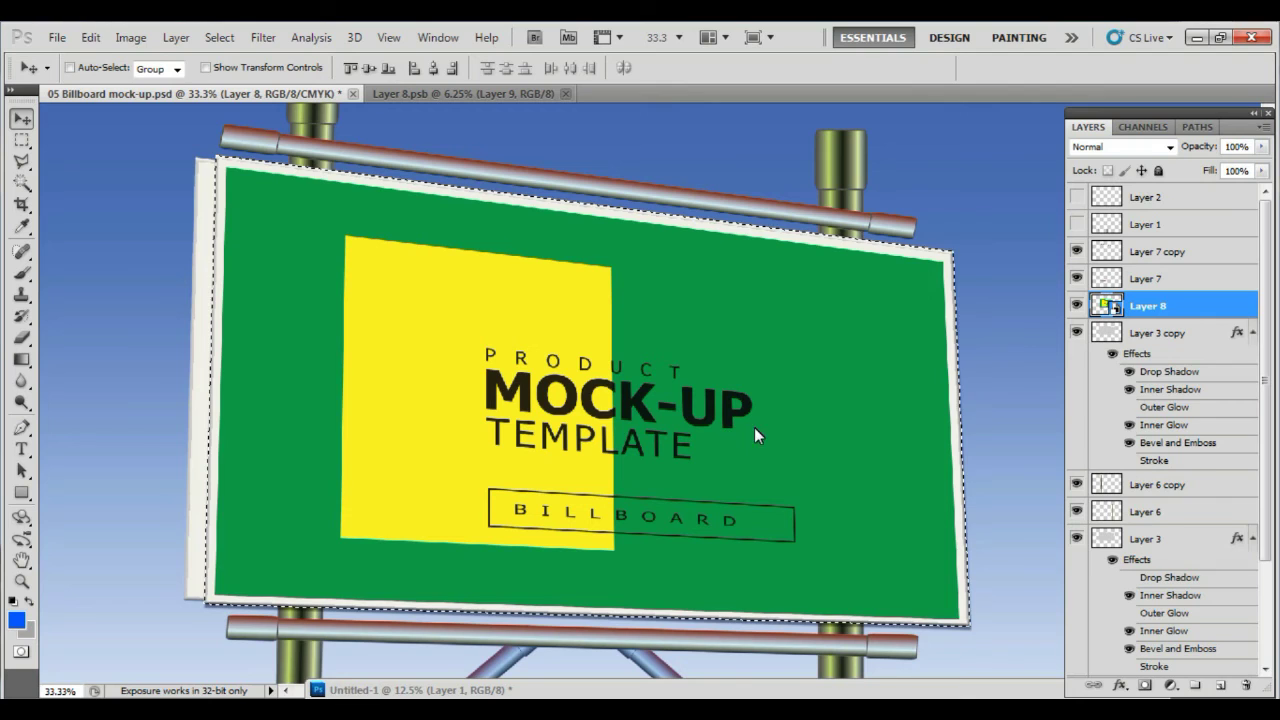
# - Add a new layer and stroke the billboard outline in light near-white
pyautogui.click(1222, 686)
pyautogui.click(849, 206)
pyautogui.click(351, 234)
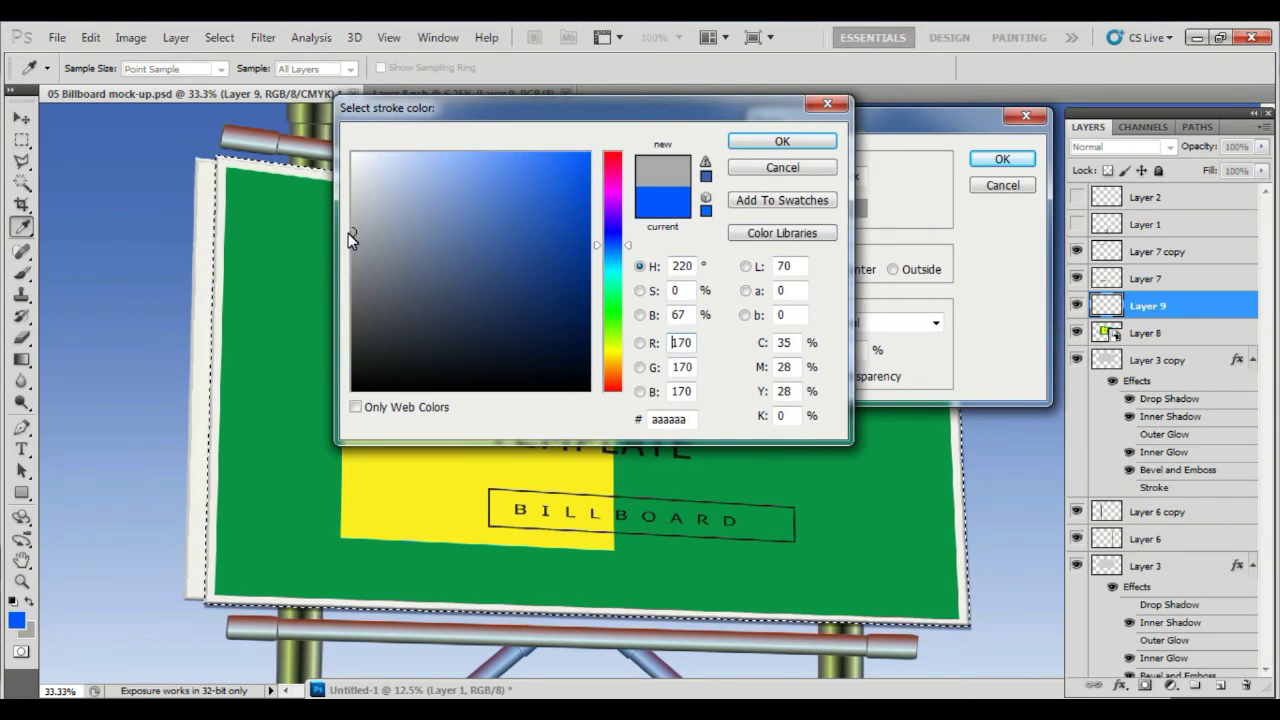
pyautogui.click(352, 163)
pyautogui.press('Return')
pyautogui.press('Return')
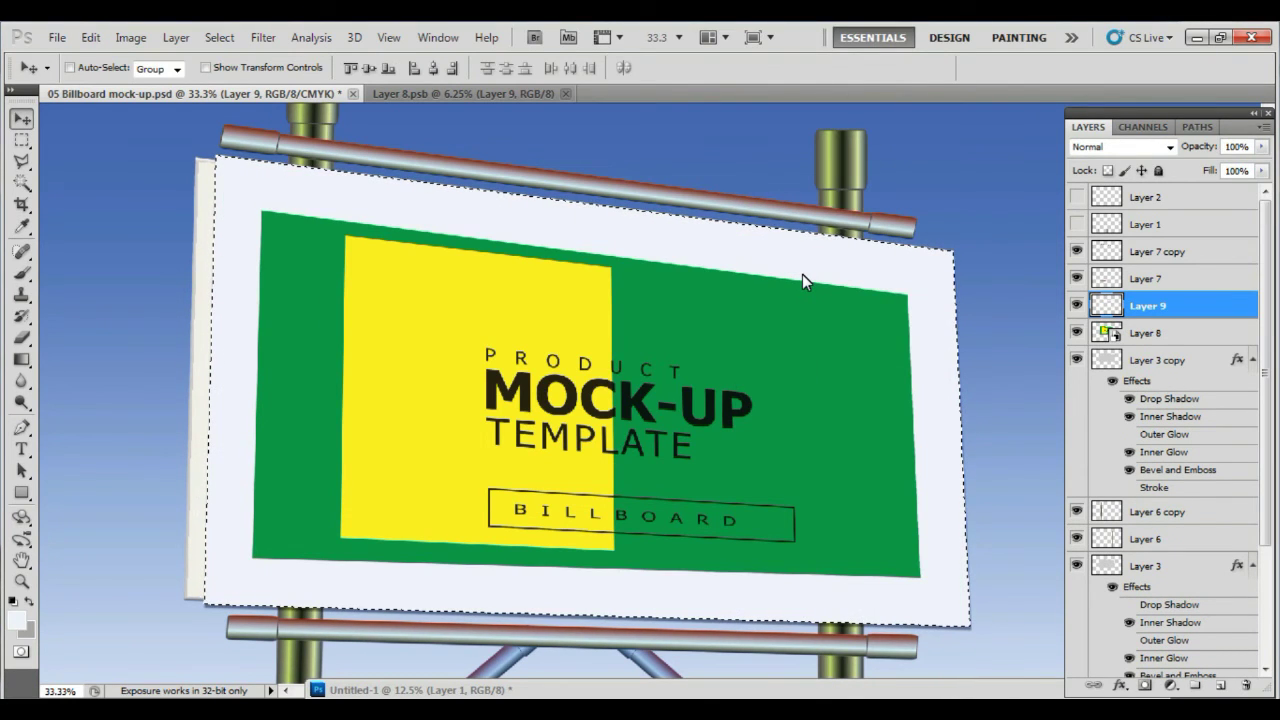
# - Redo the light frame stroke with revised settings and deselect
pyautogui.hotkey('ctrl', 'z')
pyautogui.click(91, 37)
pyautogui.click(110, 317)
pyautogui.press('Return')
pyautogui.hotkey('ctrl', 'z')
pyautogui.click(91, 37)
pyautogui.click(110, 317)
pyautogui.press('Return')
pyautogui.hotkey('ctrl', 'd')
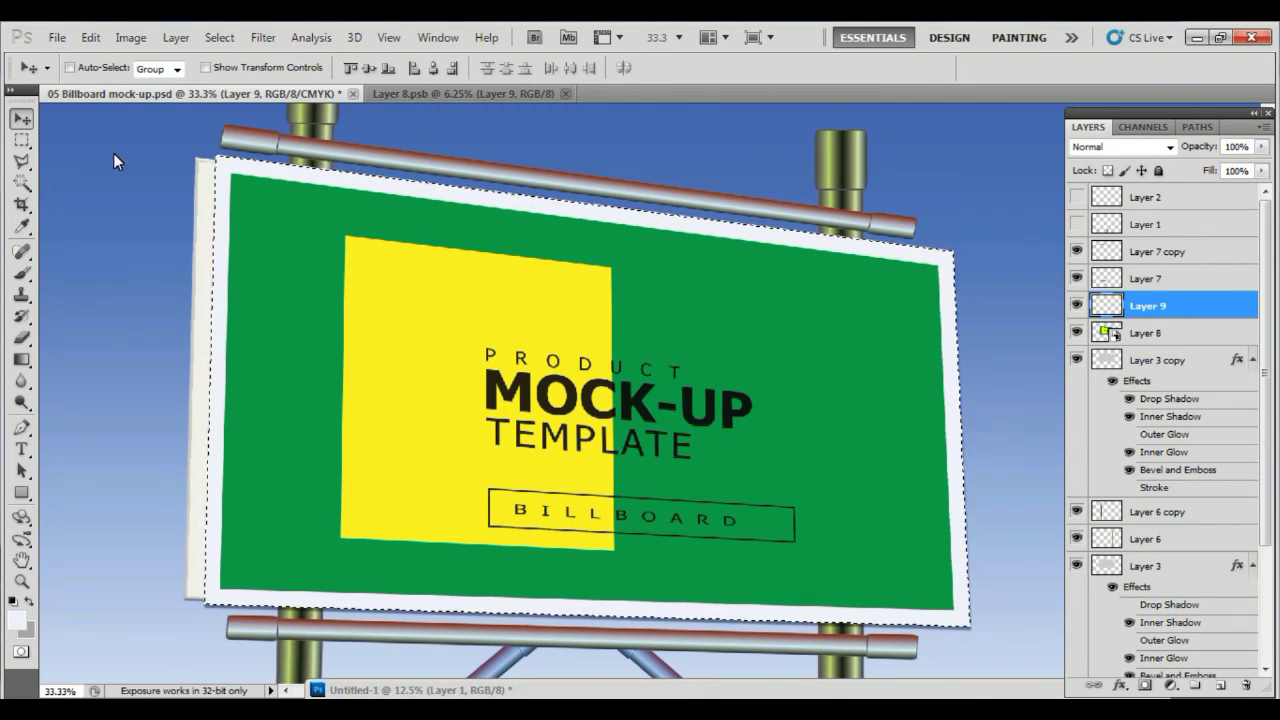
# - Fill the billboard shape with black on a new layer below the frame, shrunk slightly
pyautogui.keyDown('ctrl'); pyautogui.click(1113, 316); pyautogui.keyUp('ctrl')
pyautogui.hotkey('ctrl', 'shift', 'alt', 'n')
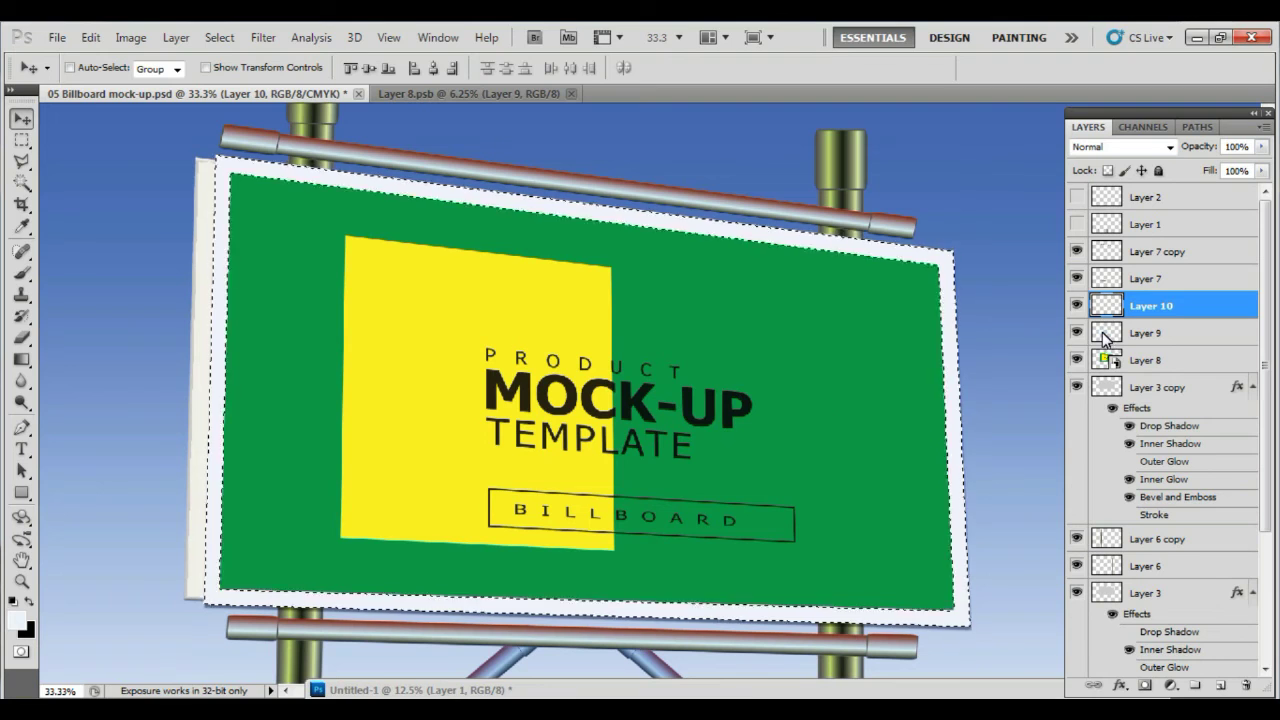
pyautogui.hotkey('ctrl', 'BackSpace')
pyautogui.moveTo(1150, 305); pyautogui.dragTo(1150, 335)
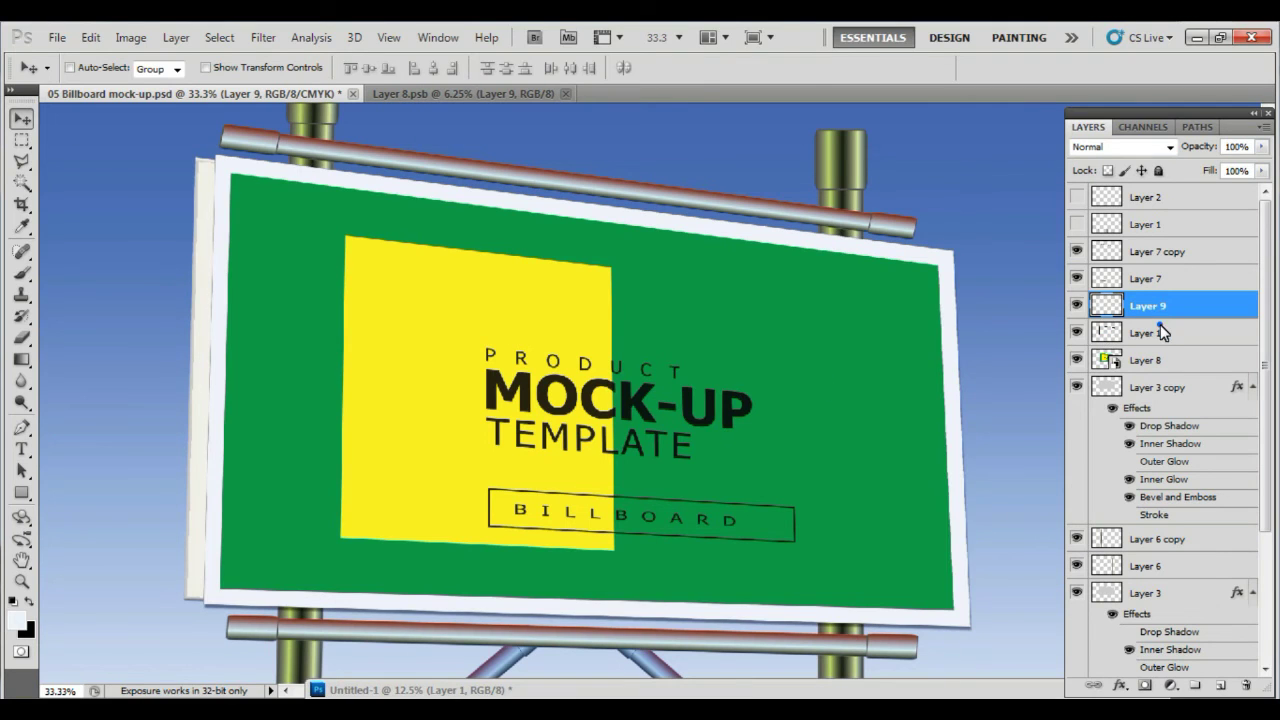
pyautogui.hotkey('ctrl', 't')
pyautogui.moveTo(210, 165); pyautogui.dragTo(217, 171)
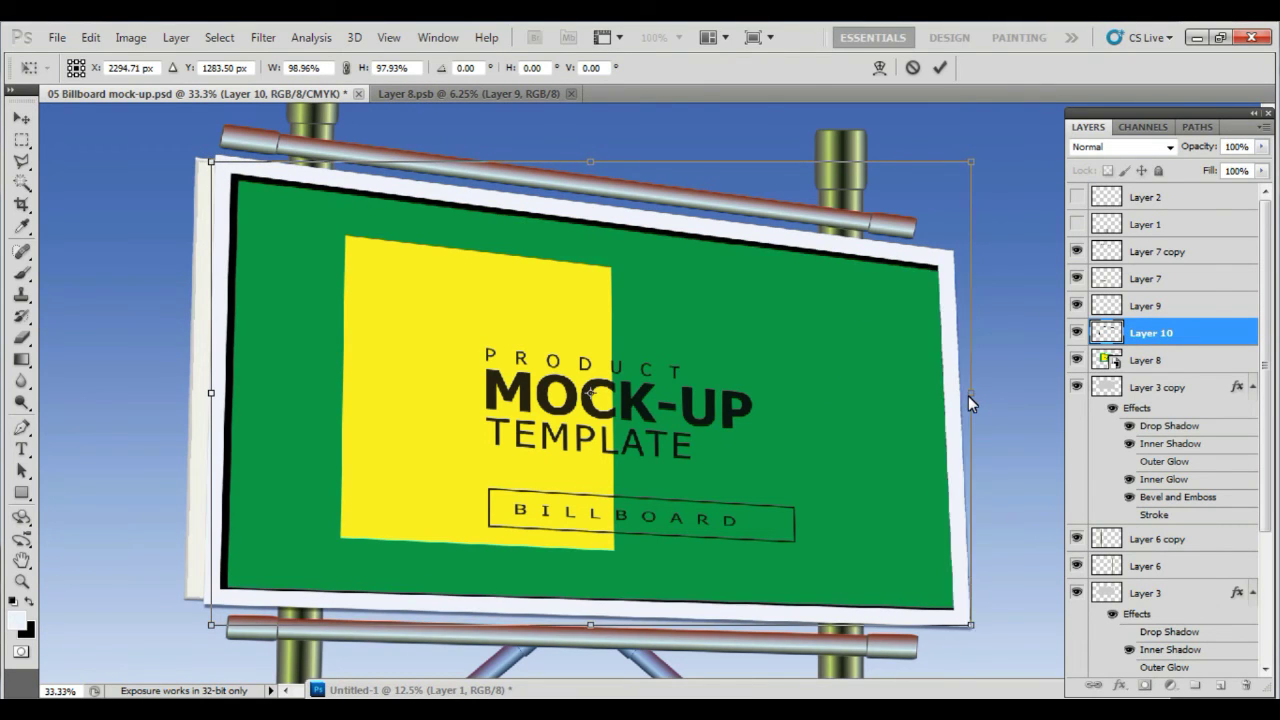
pyautogui.press('Return')
# - Apply a Gaussian Blur to the black border layer
pyautogui.click(263, 37)
pyautogui.click(540, 262)
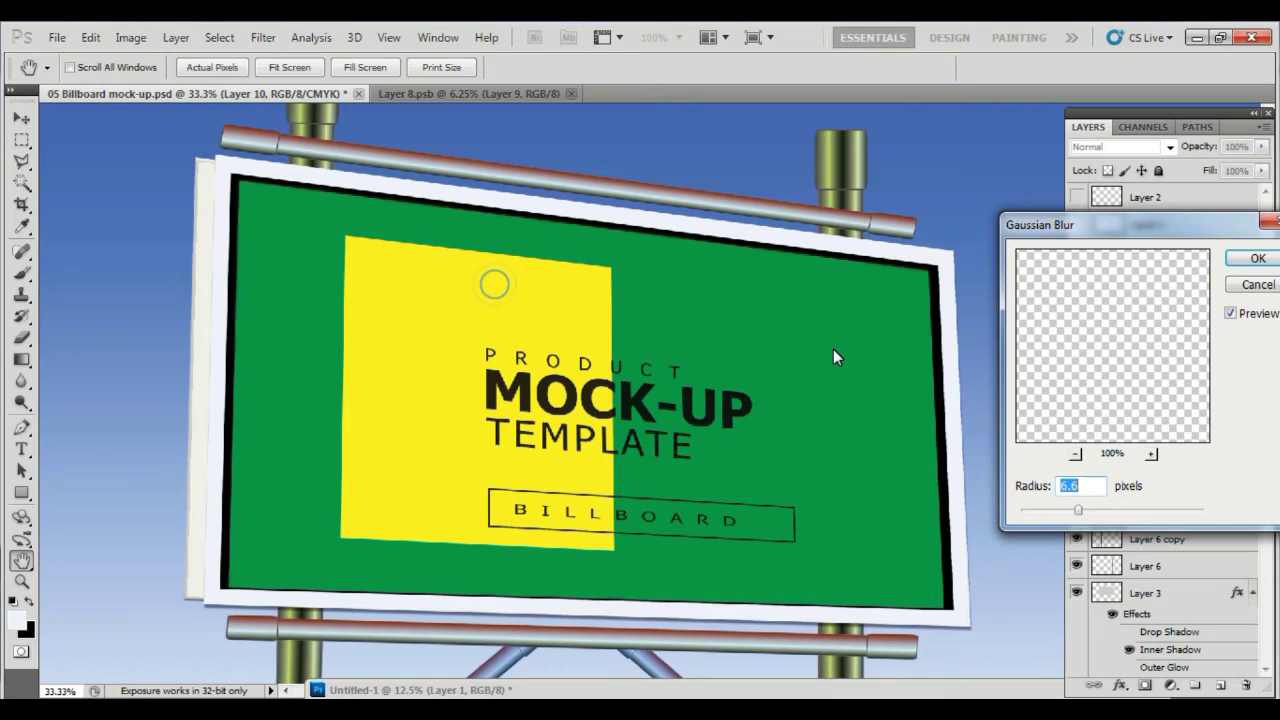
pyautogui.moveTo(1117, 512); pyautogui.dragTo(1068, 512)
pyautogui.press('Return')
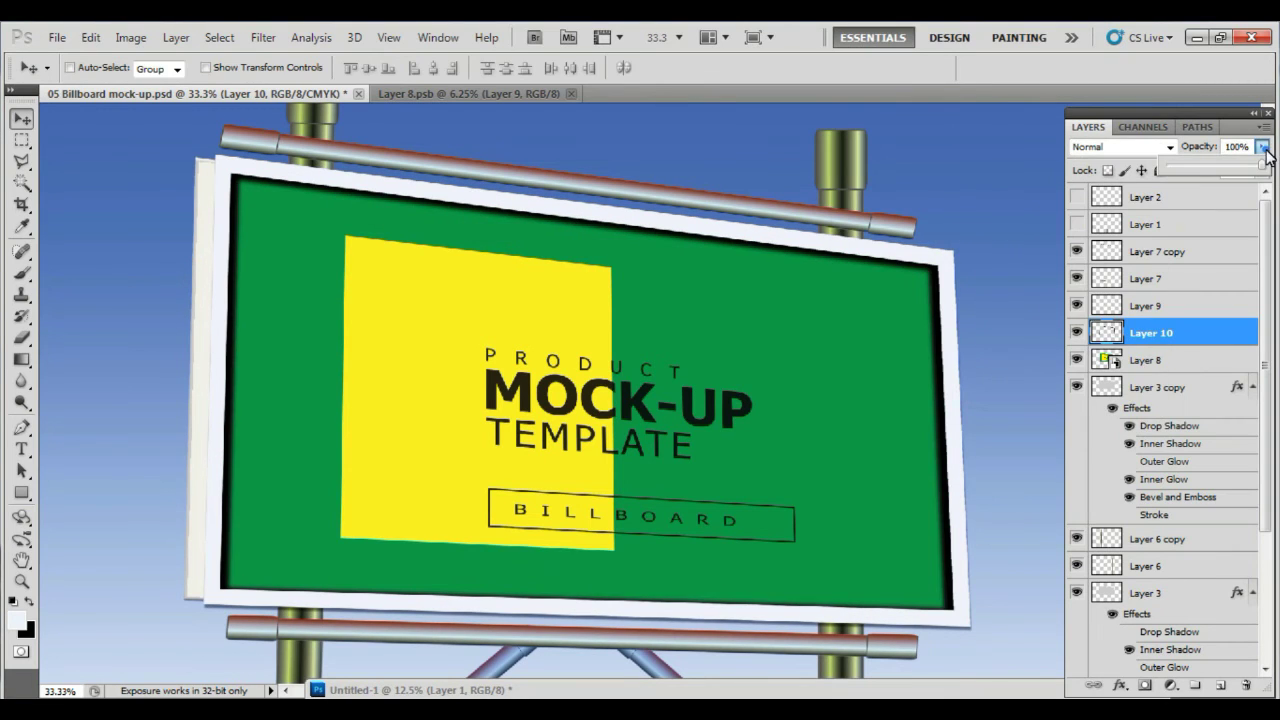
# - Lower the blurred black border layer's opacity to 20%
pyautogui.click(1261, 146)
pyautogui.moveTo(1262, 166); pyautogui.dragTo(1185, 166)
pyautogui.hotkey('ctrl', '-')
# - Add a Gradient Overlay effect to the frame layer and adjust its angle
pyautogui.doubleClick(1148, 306)
pyautogui.click(789, 395)
pyautogui.moveTo(921, 140)
pyautogui.mouseDown()
pyautogui.moveTo(1013, 185)
pyautogui.moveTo(125, 70)
pyautogui.mouseUp()
pyautogui.moveTo(179, 210); pyautogui.dragTo(190, 212)
pyautogui.moveTo(125, 64); pyautogui.dragTo(160, 225)
# - In the gradient editor, add black colour stops in the middle and near 77%
pyautogui.click(210, 330)
pyautogui.moveTo(655, 527); pyautogui.dragTo(705, 527)
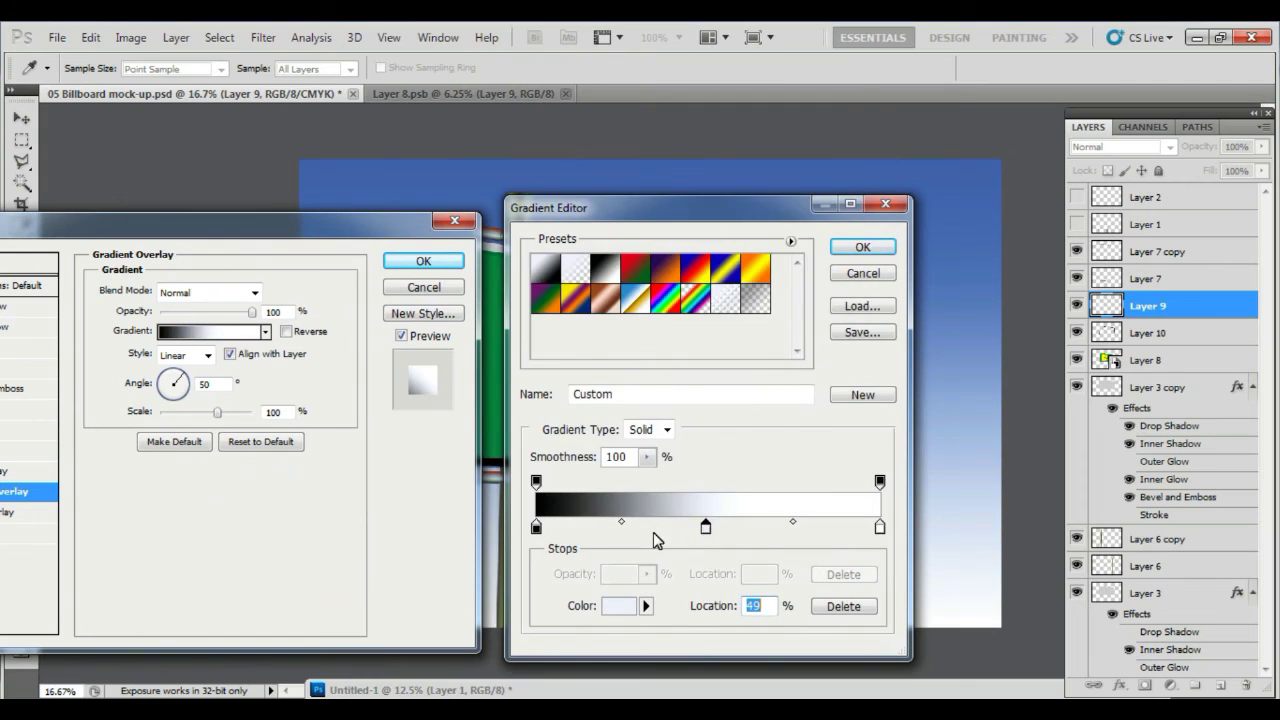
pyautogui.click(619, 605)
pyautogui.click(352, 390)
pyautogui.click(782, 141)
pyautogui.click(794, 527)
pyautogui.click(782, 141)
pyautogui.moveTo(794, 527); pyautogui.dragTo(801, 527)
pyautogui.click(619, 605)
# - Set the gradient stops to light pink and teal and accept the gradient
pyautogui.click(386, 163)
pyautogui.click(778, 142)
pyautogui.moveTo(603, 527); pyautogui.dragTo(607, 527)
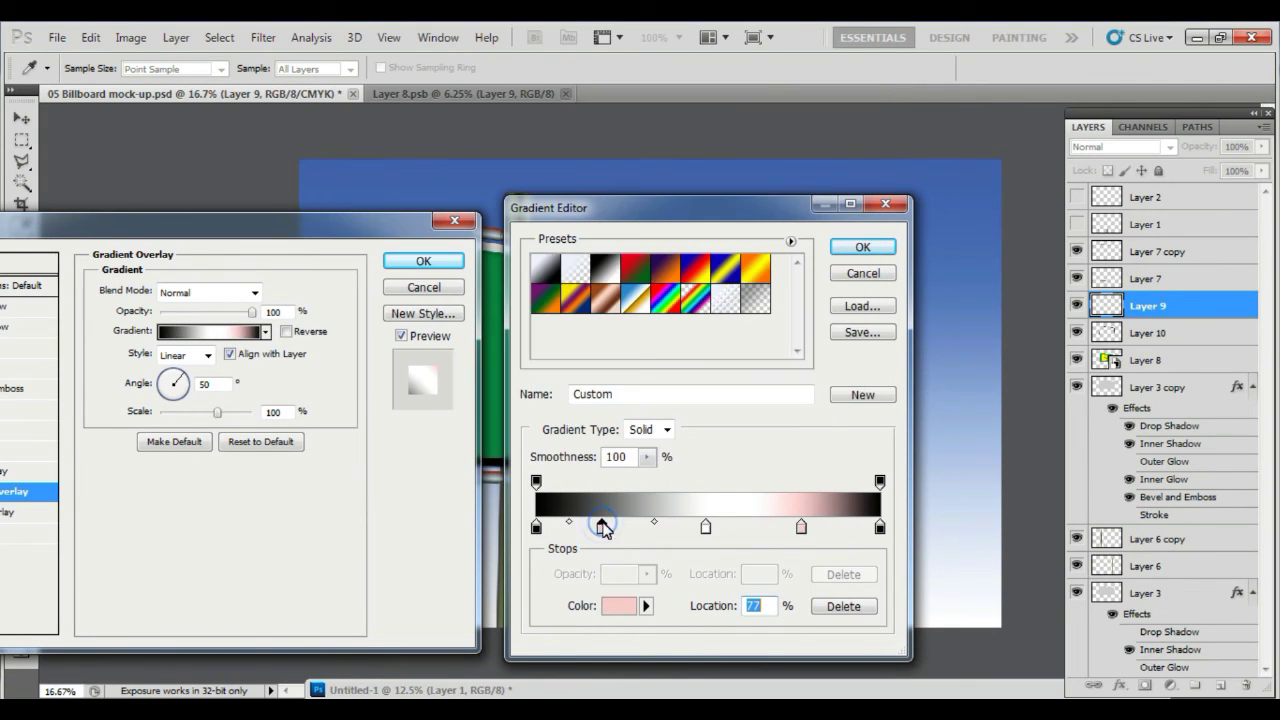
pyautogui.click(619, 605)
pyautogui.click(509, 177)
pyautogui.click(780, 139)
pyautogui.click(862, 247)
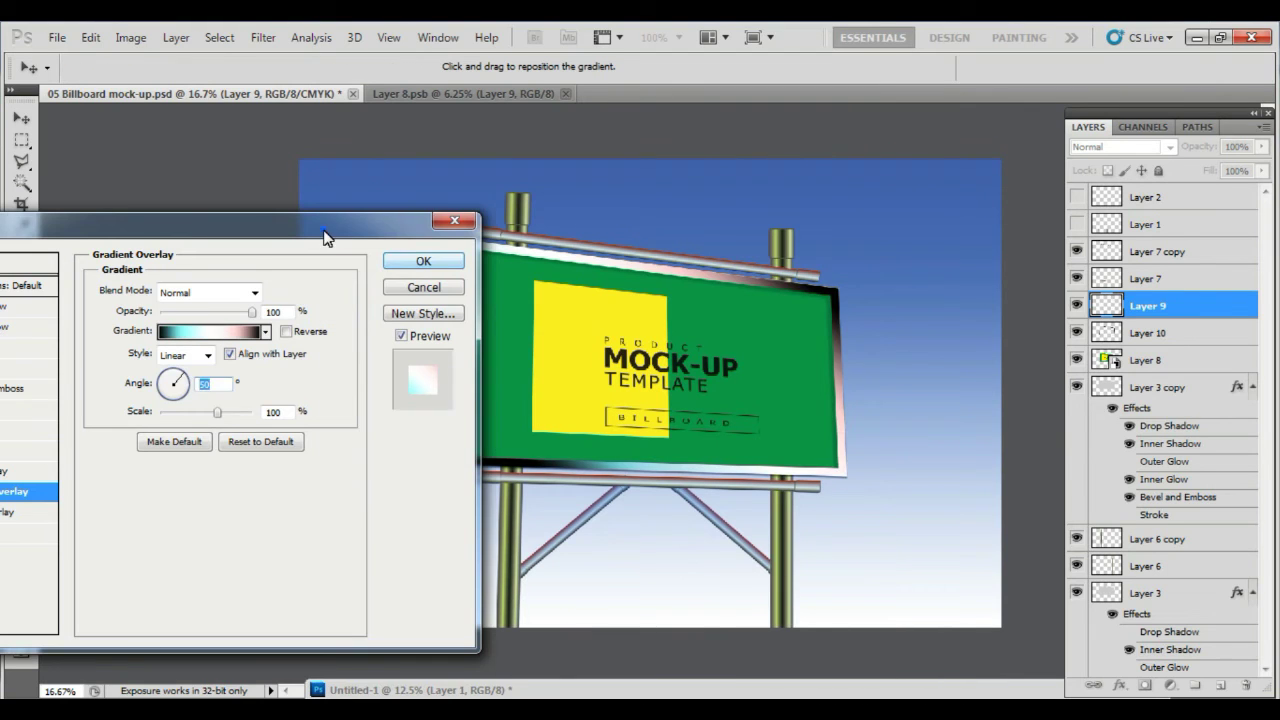
# - Adjust the frame's Blend If underlying slider and confirm the layer style
pyautogui.moveTo(214, 221); pyautogui.dragTo(1128, 311)
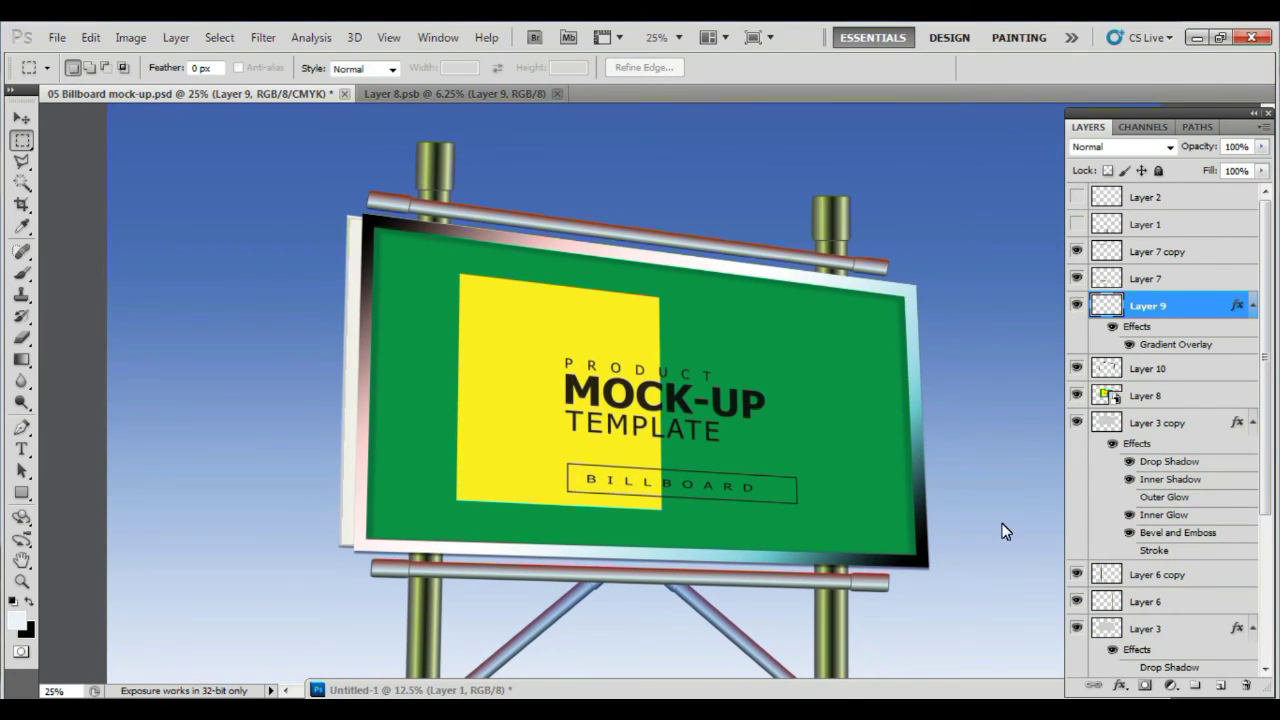
pyautogui.moveTo(794, 500); pyautogui.dragTo(770, 490)
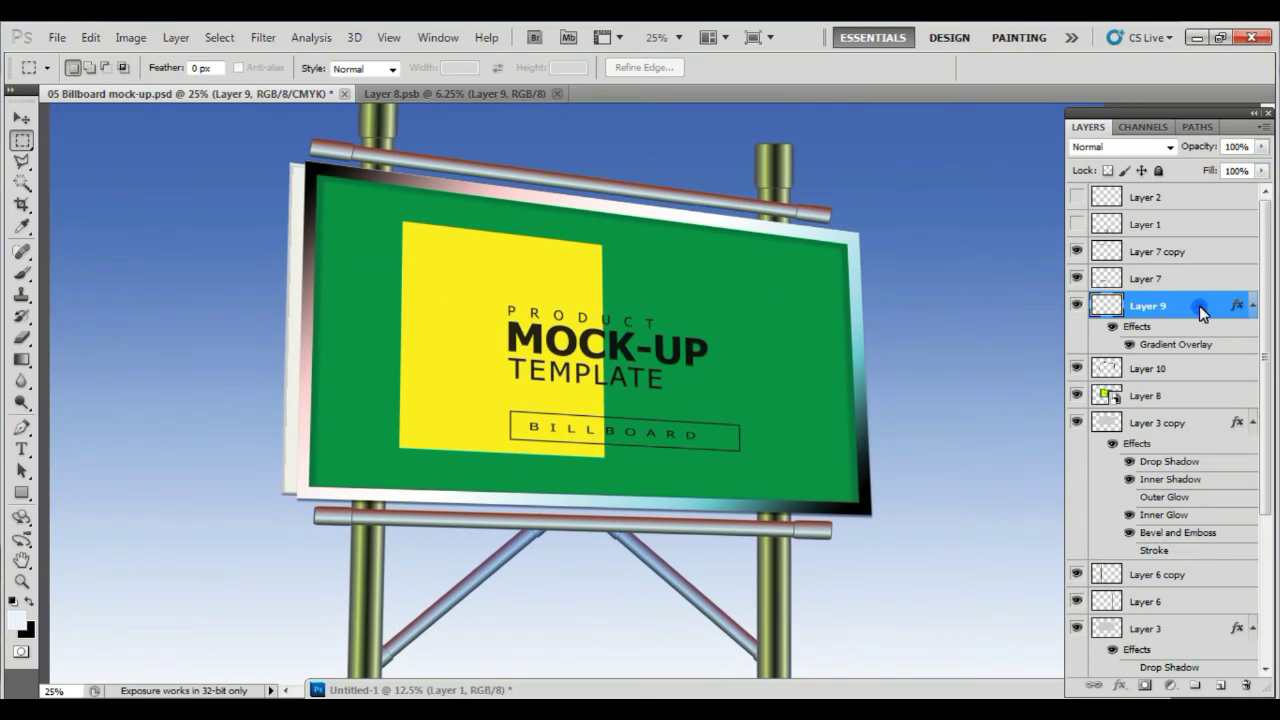
pyautogui.doubleClick(1200, 309)
pyautogui.moveTo(1137, 245); pyautogui.dragTo(1045, 305)
pyautogui.hotkey('ctrl', 'z')
pyautogui.moveTo(966, 528)
pyautogui.mouseDown()
pyautogui.moveTo(1028, 543)
pyautogui.moveTo(987, 549)
pyautogui.mouseUp()
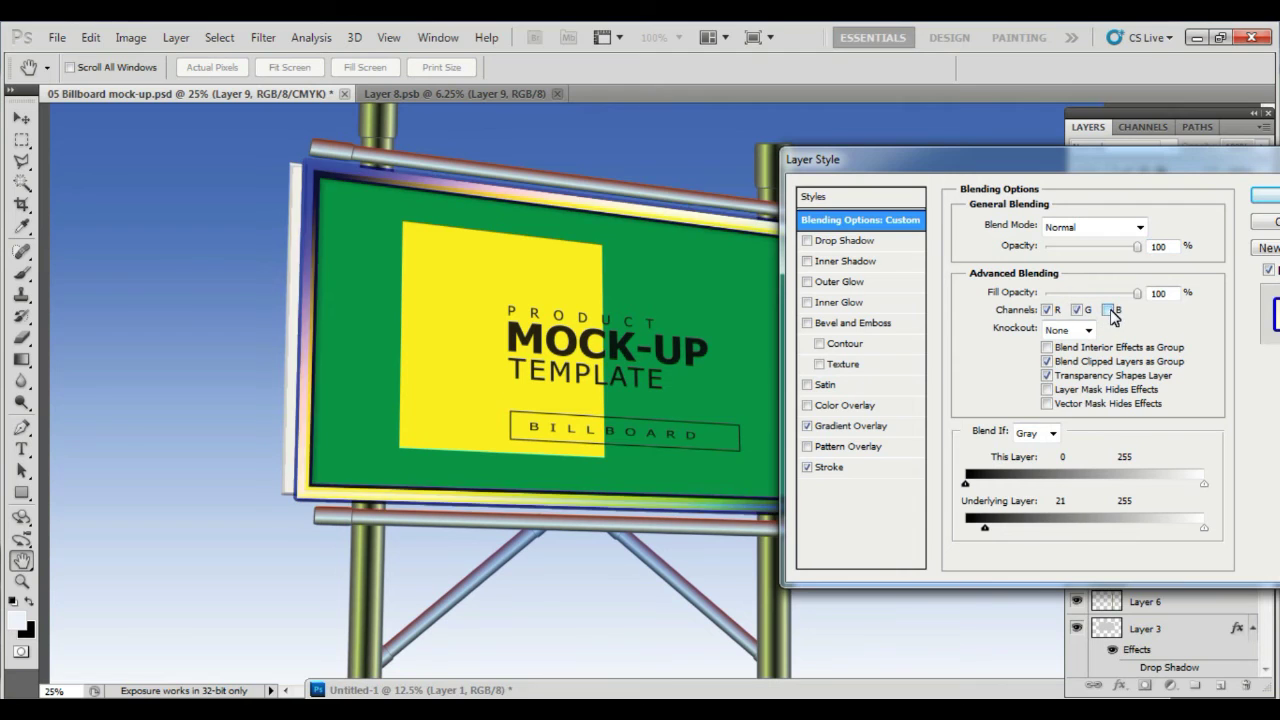
pyautogui.click(1206, 186)
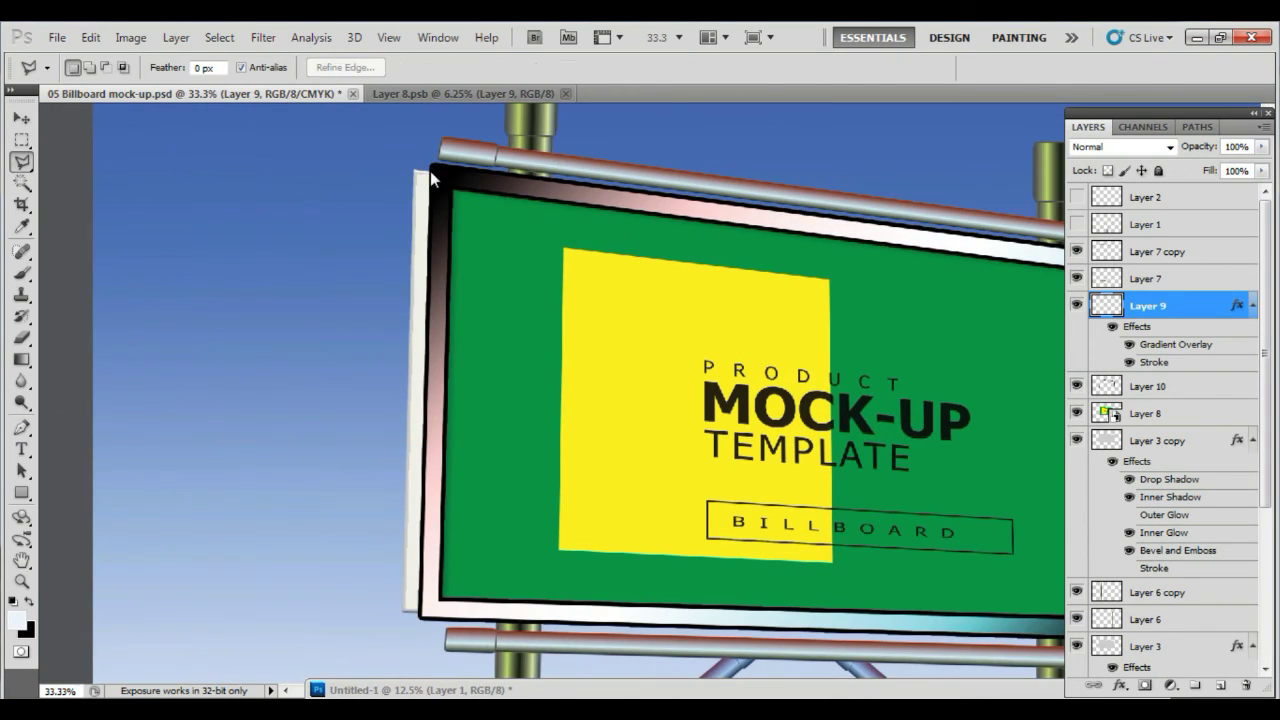
pyautogui.click(430, 174)
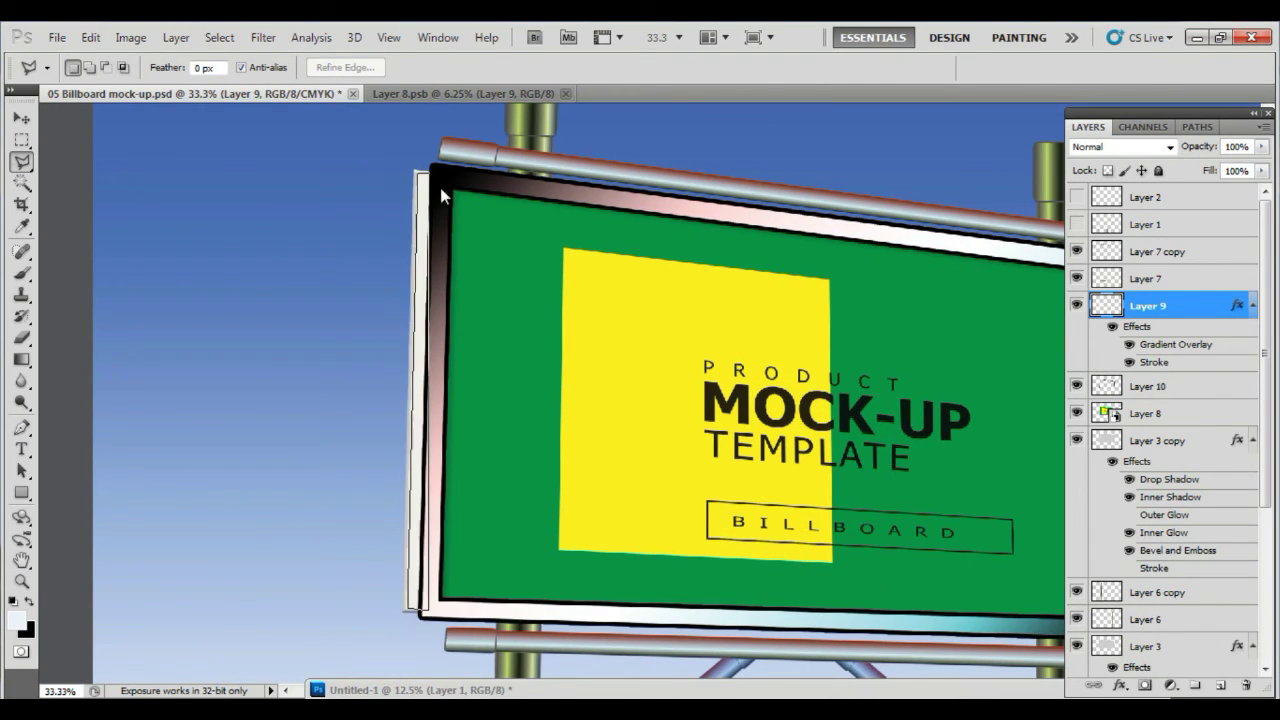
# - Fill the outlined left strip black on a new layer, blur it, and set 20% opacity
pyautogui.click(434, 180)
pyautogui.click(1150, 592)
pyautogui.click(1220, 685)
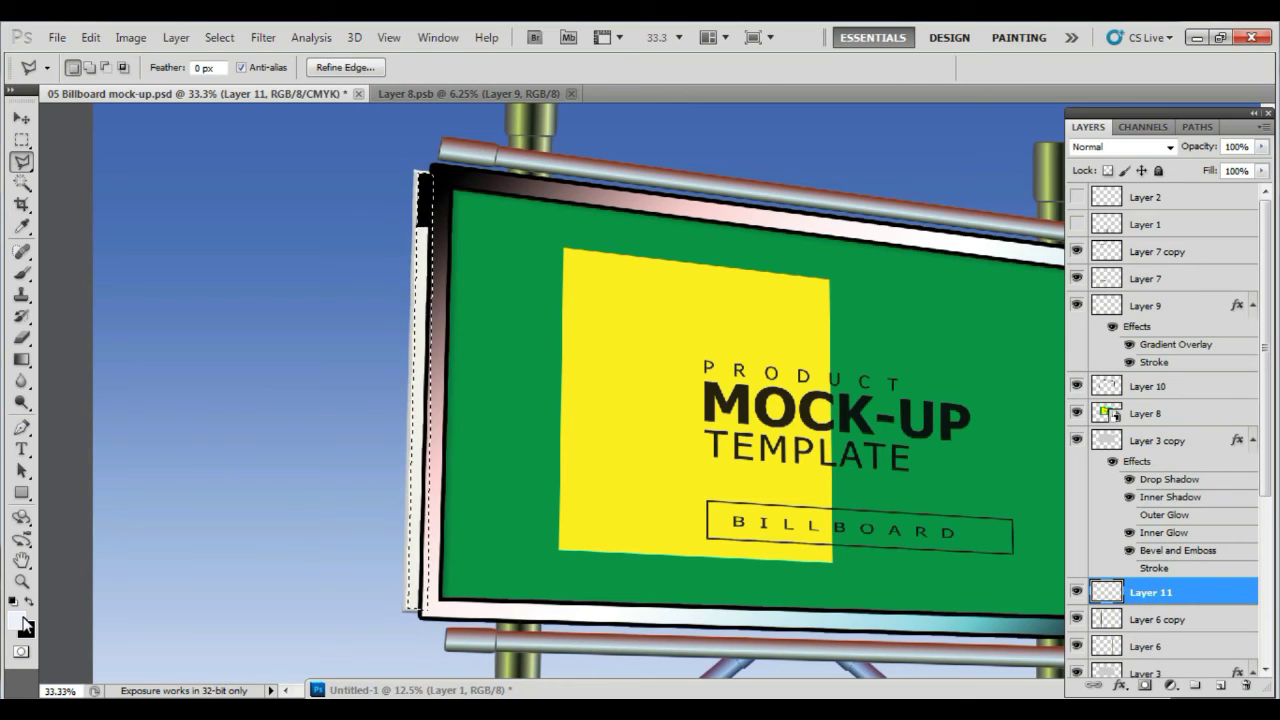
pyautogui.hotkey('ctrl', 'BackSpace')
pyautogui.hotkey('ctrl', 'd')
pyautogui.hotkey('ctrl', 'alt', 'f')
pyautogui.click(1100, 206)
pyautogui.press('2')
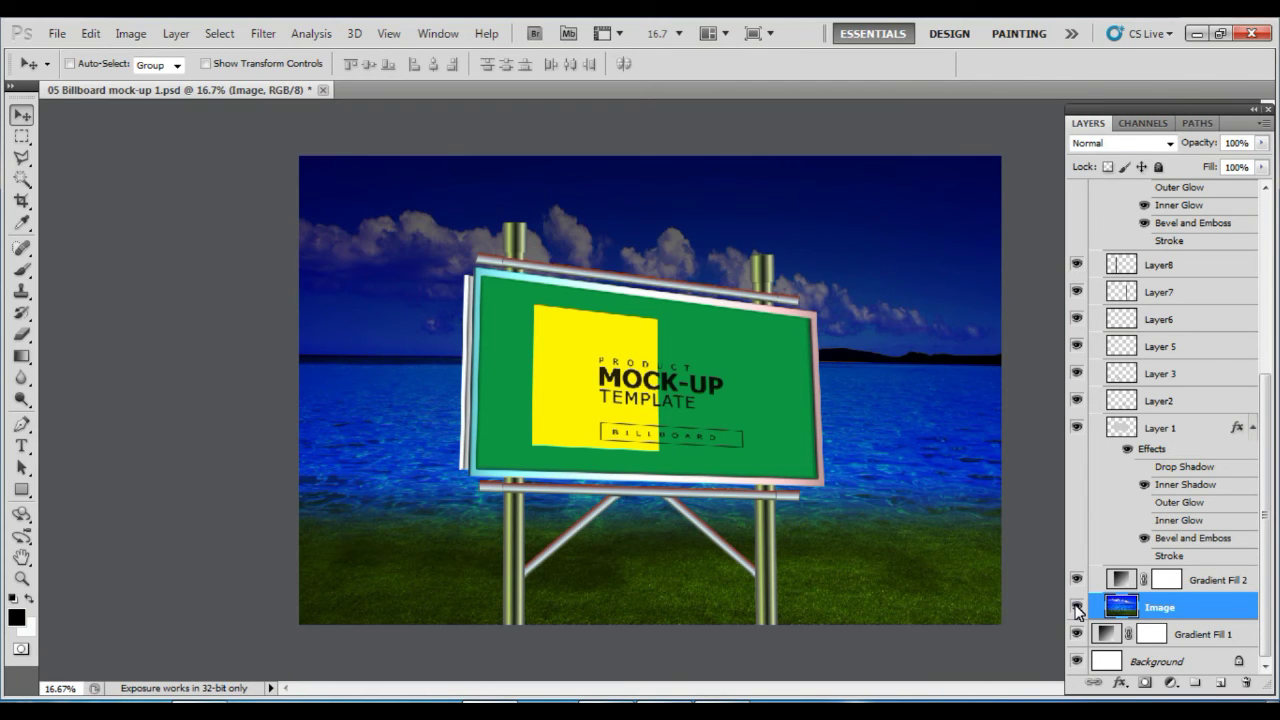
# - Nudge the lamp head and paste the lamp graphic from Illustrator above the billboard
pyautogui.click(1077, 607)
pyautogui.click(1077, 607)
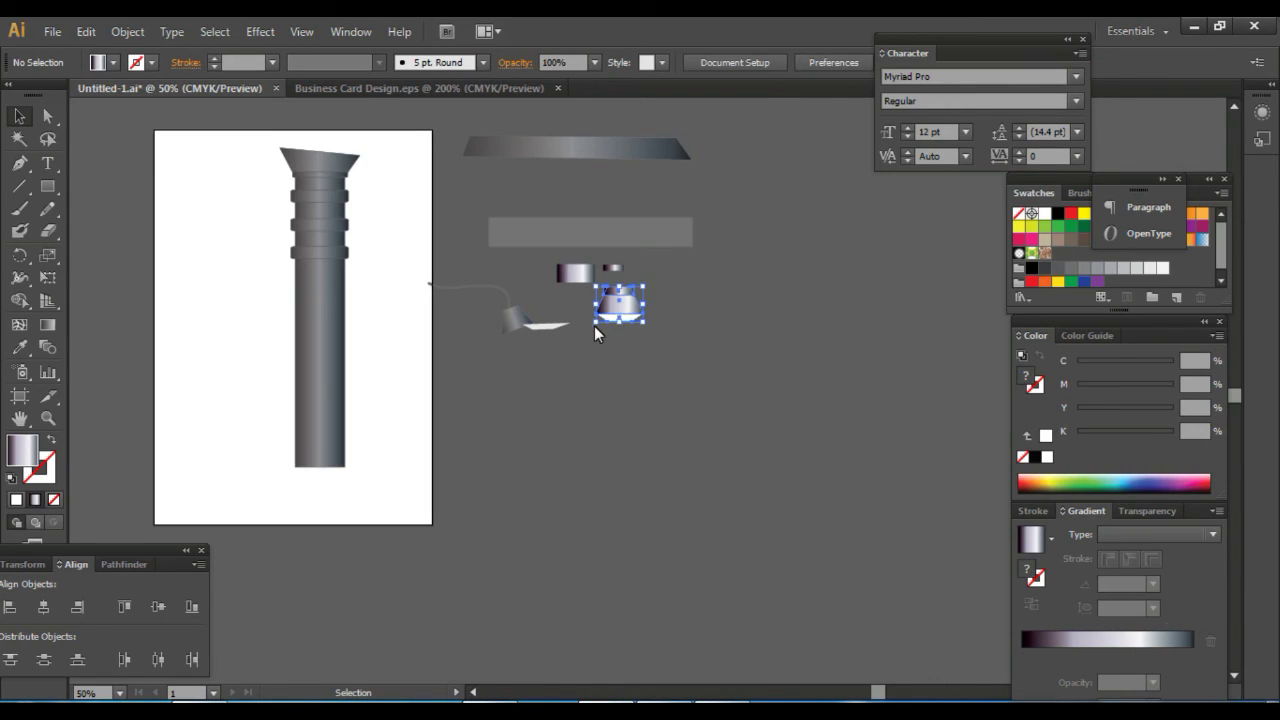
pyautogui.moveTo(594, 326); pyautogui.dragTo(617, 341)
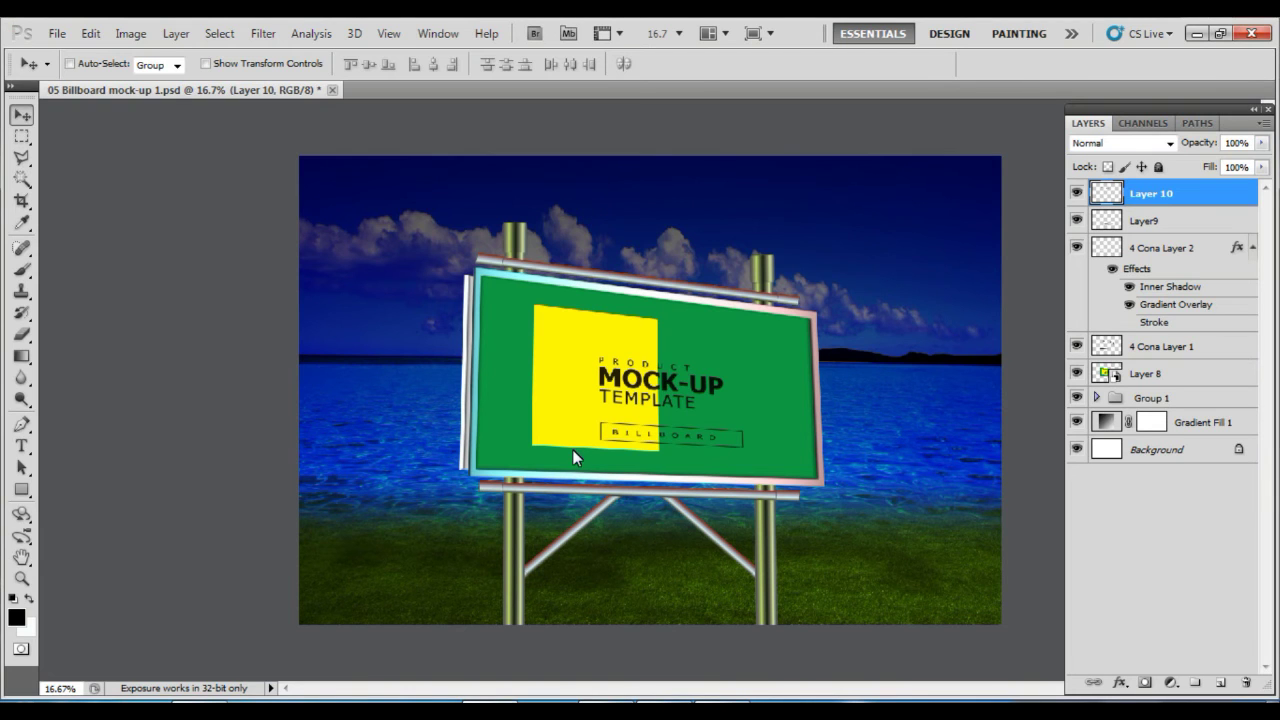
pyautogui.hotkey('ctrl', 'v')
pyautogui.click(686, 243)
pyautogui.moveTo(670, 398); pyautogui.dragTo(725, 265)
# - Scale the pasted lamp to about 43%, straighten its rotation and commit the placement
pyautogui.scroll(1, 724, 265)
pyautogui.scroll(1, 730, 258)
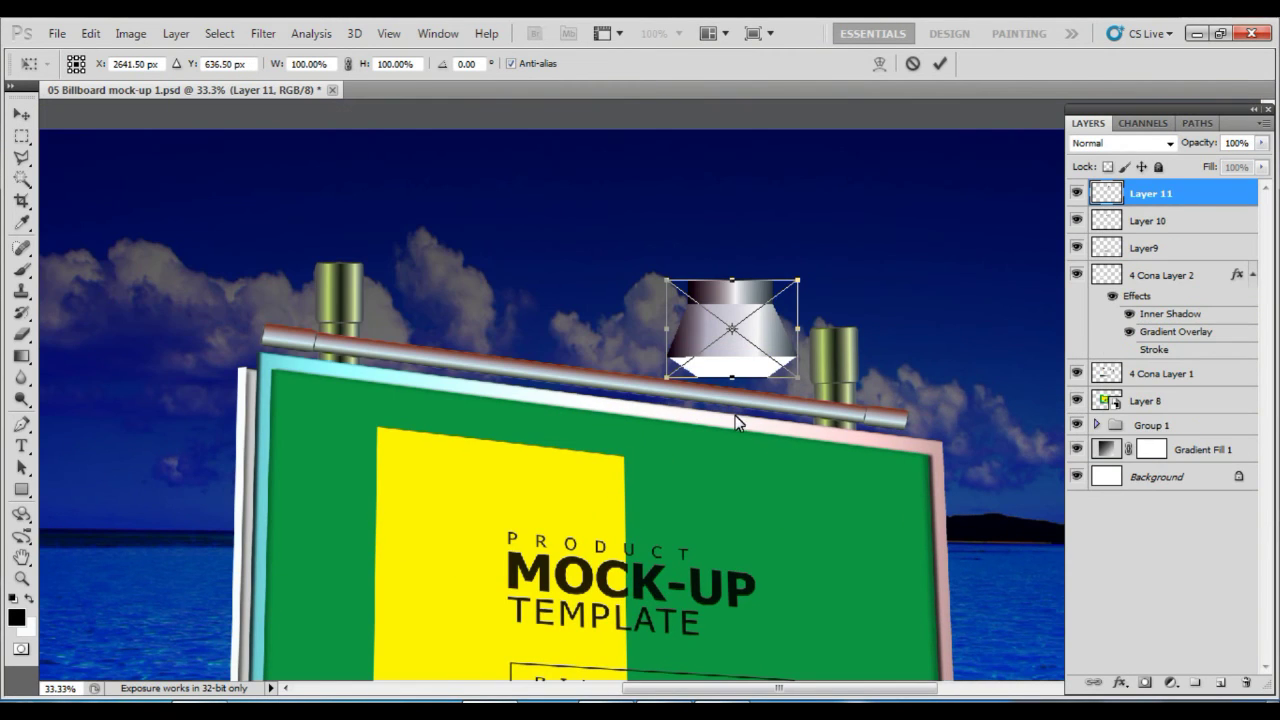
pyautogui.moveTo(668, 287)
pyautogui.mouseDown()
pyautogui.moveTo(742, 333)
pyautogui.moveTo(846, 306)
pyautogui.moveTo(758, 348)
pyautogui.moveTo(760, 280)
pyautogui.mouseUp()
pyautogui.scroll(-1, 747, 269)
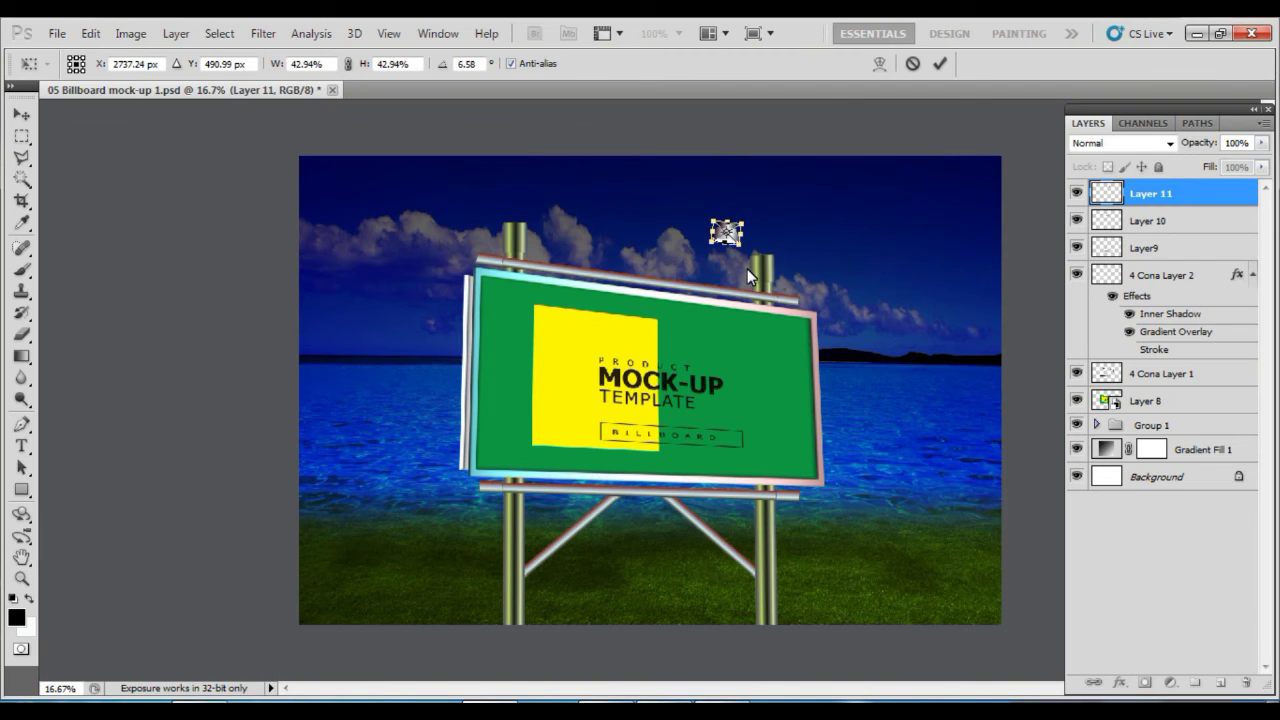
pyautogui.scroll(1, 747, 261)
pyautogui.scroll(1, 689, 206)
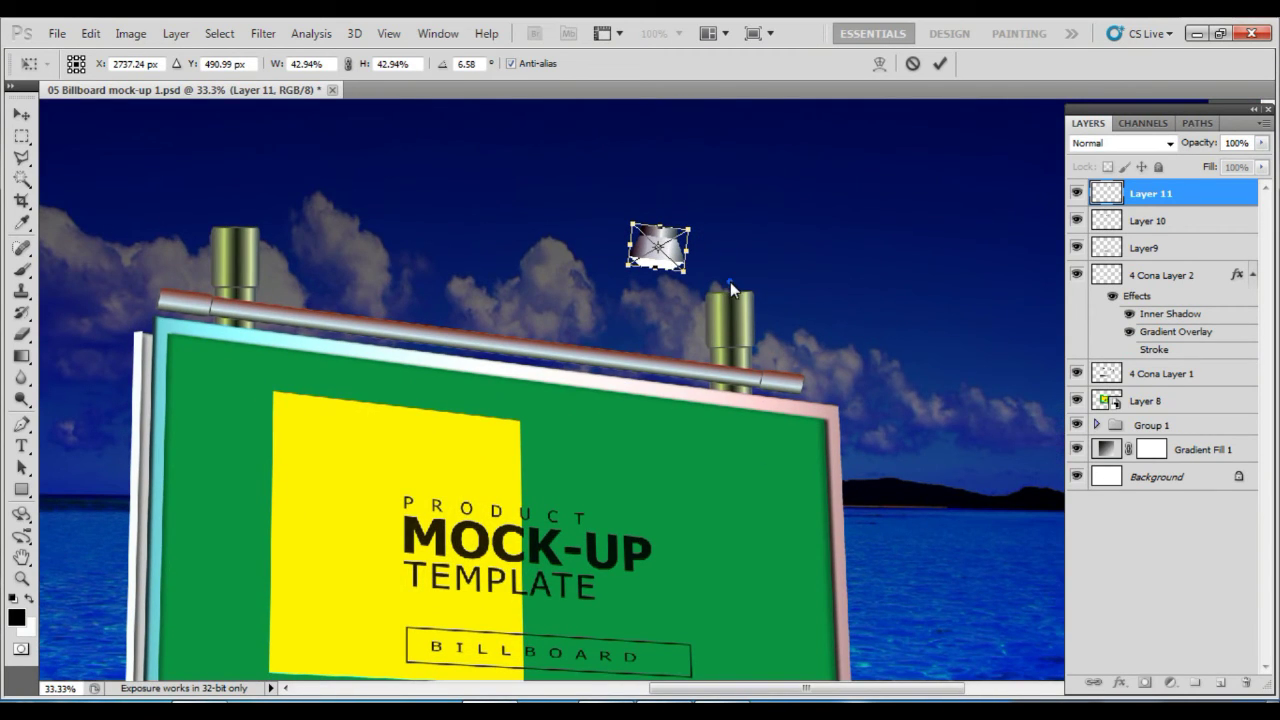
pyautogui.moveTo(716, 250); pyautogui.dragTo(742, 275)
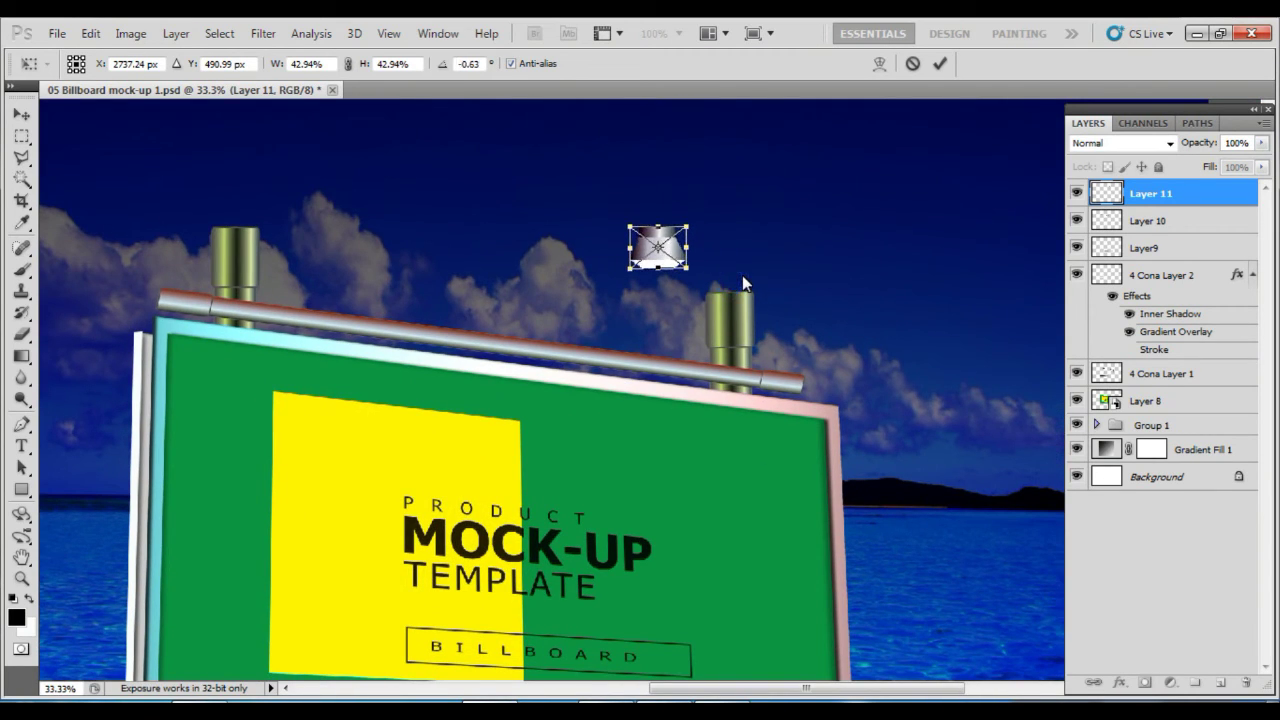
pyautogui.moveTo(683, 261)
pyautogui.mouseDown()
pyautogui.moveTo(703, 288)
pyautogui.moveTo(685, 291)
pyautogui.mouseUp()
pyautogui.hotkey('ctrl', '-')
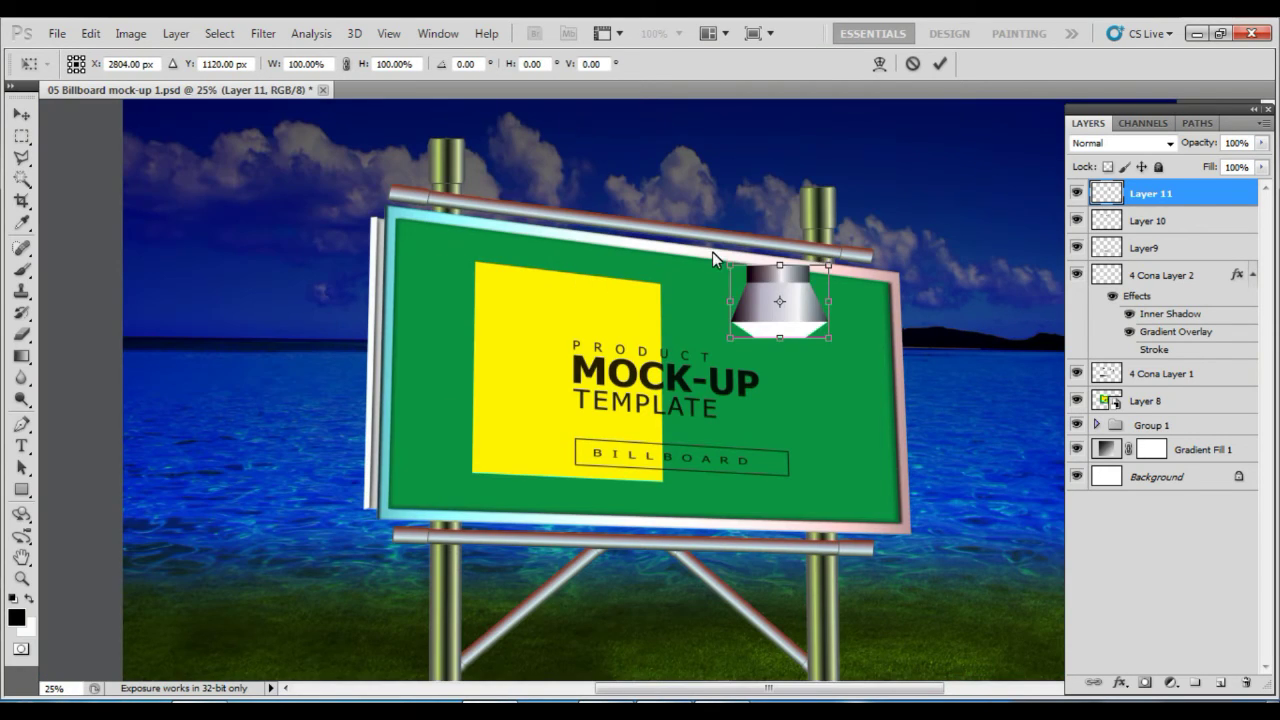
pyautogui.press('Return')
# - Move the lamp above the right post and Alt-drag a copy as the second lamp
pyautogui.moveTo(787, 306); pyautogui.dragTo(807, 176)
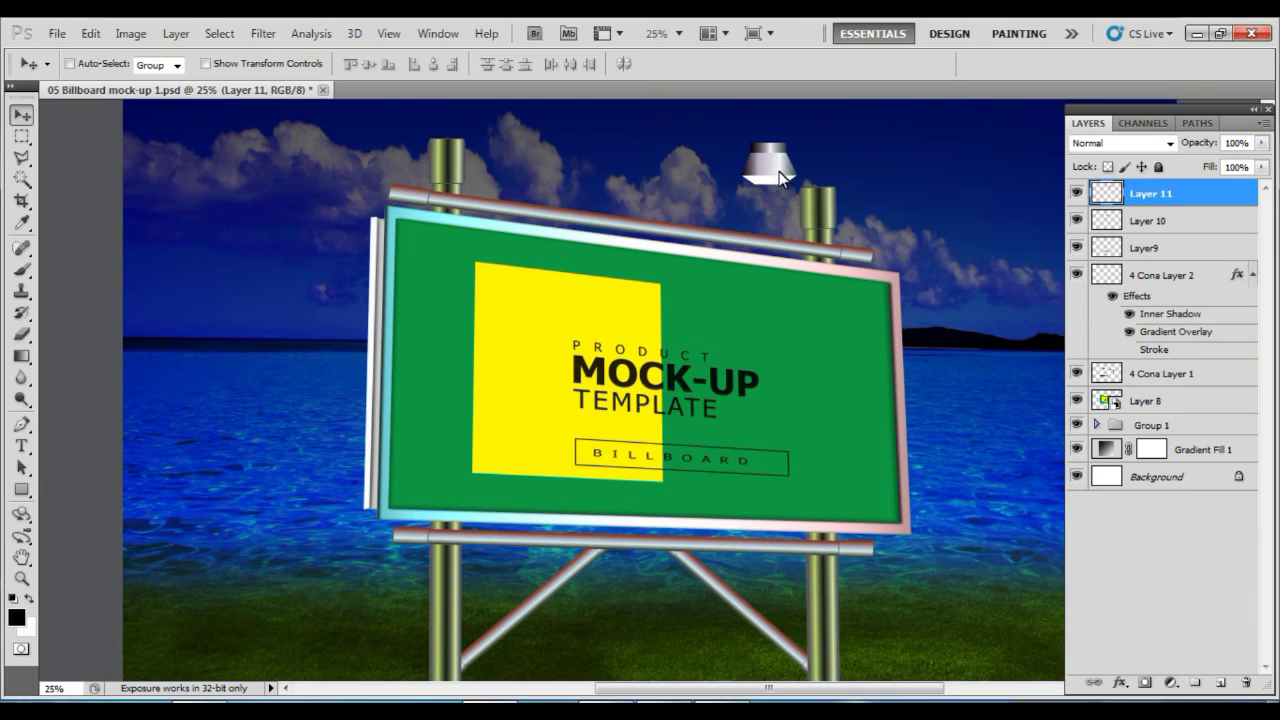
pyautogui.hotkey('ctrl', '-')
pyautogui.hotkey('ctrl', 't')
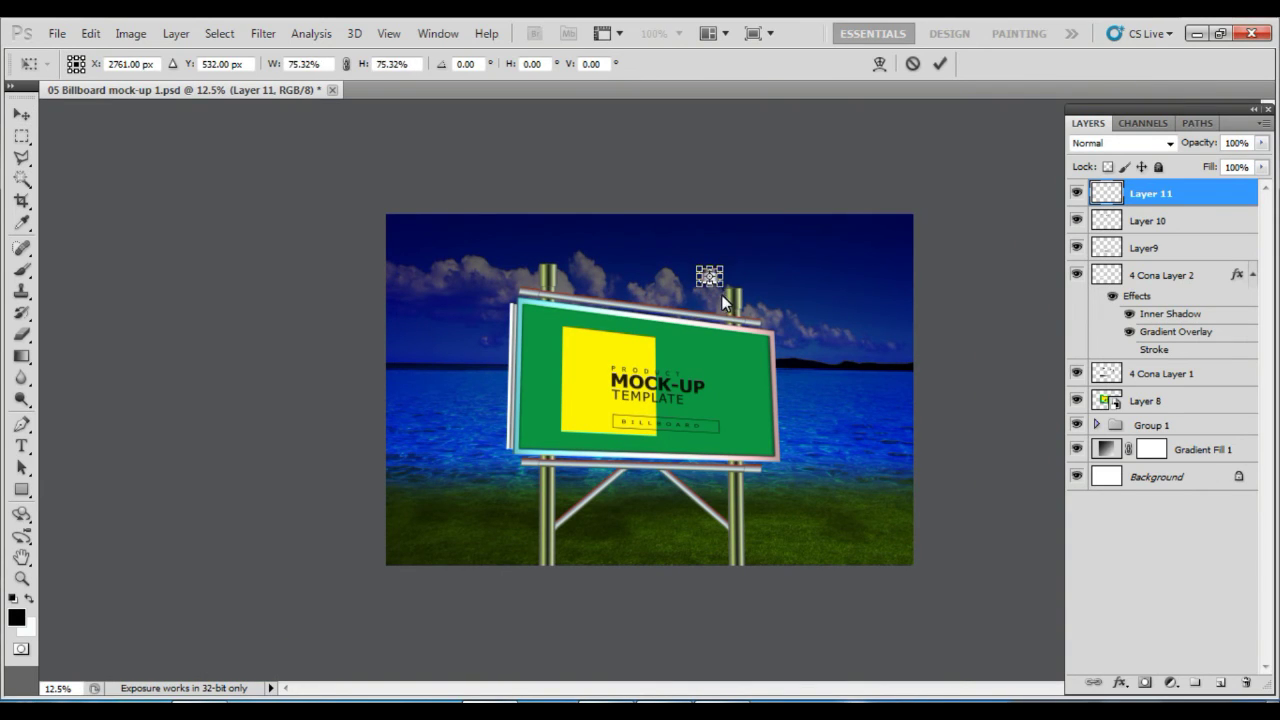
pyautogui.press('Return')
pyautogui.moveTo(715, 277); pyautogui.dragTo(583, 277)
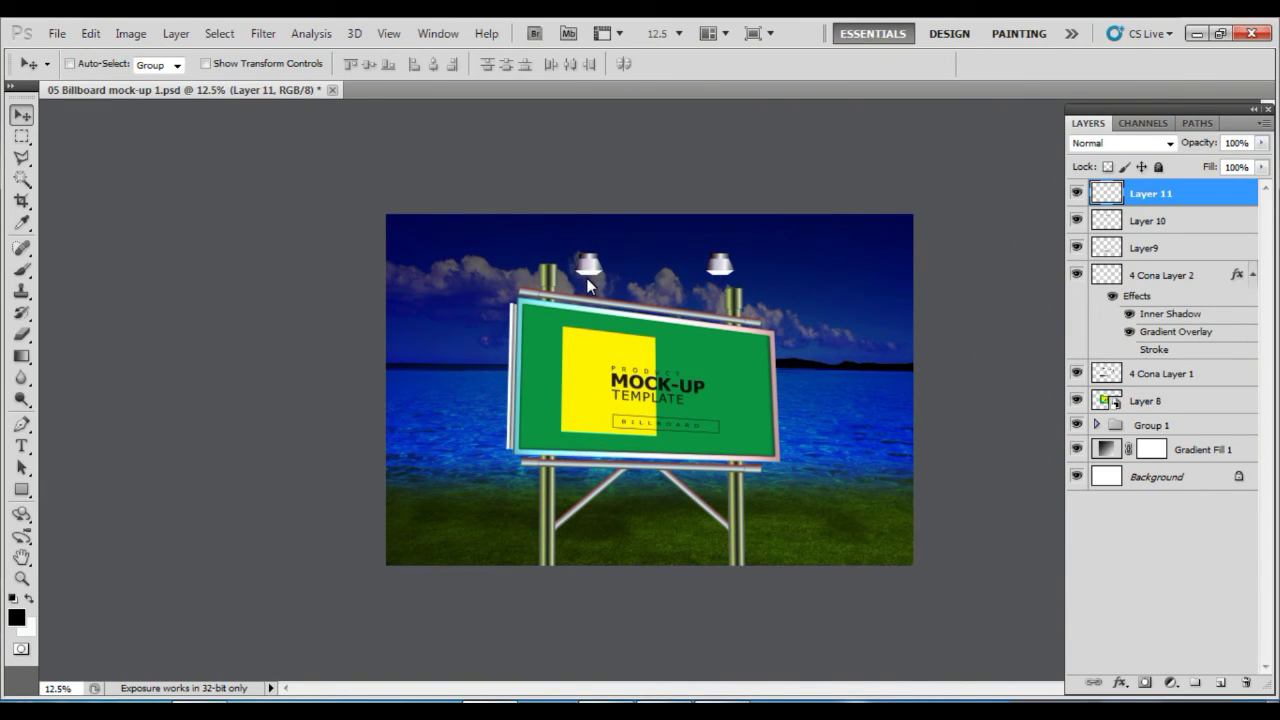
pyautogui.hotkey('ctrl', '+')
pyautogui.hotkey('ctrl', '+')
pyautogui.scroll(2, 637, 425)
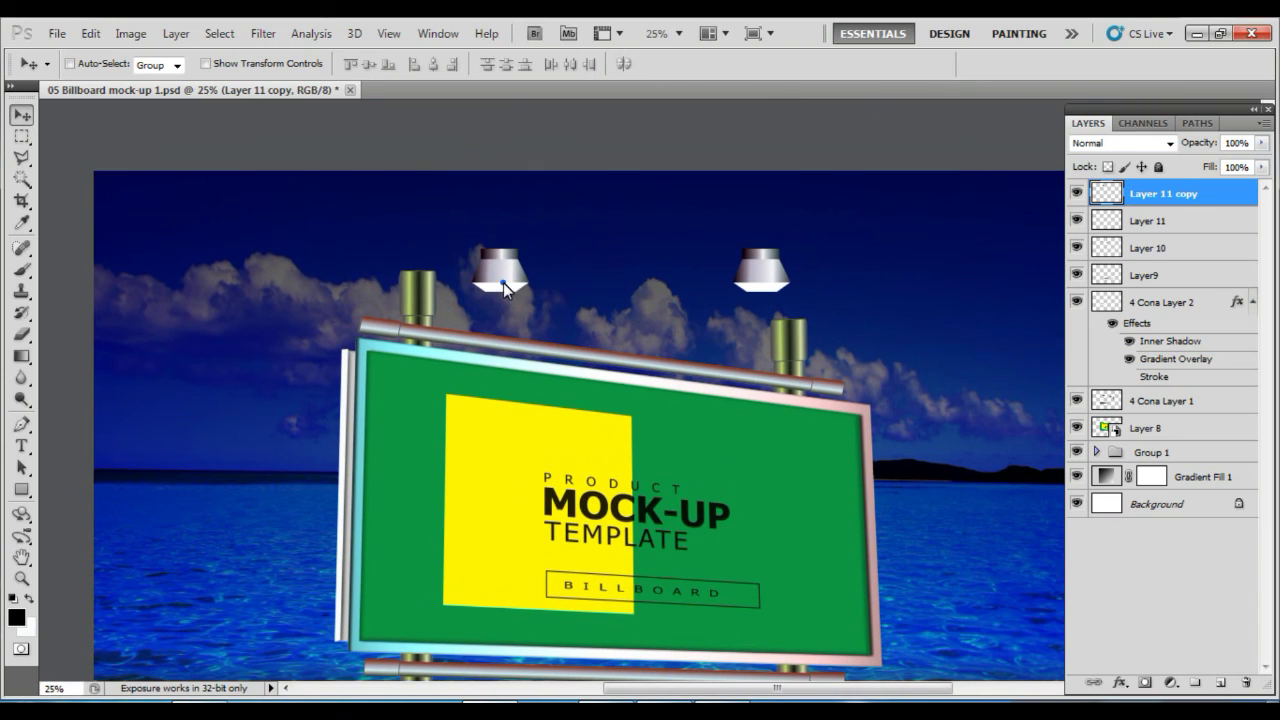
# - Select the right lamp head's layer and move it slightly lower
pyautogui.hotkey('ctrl', 't')
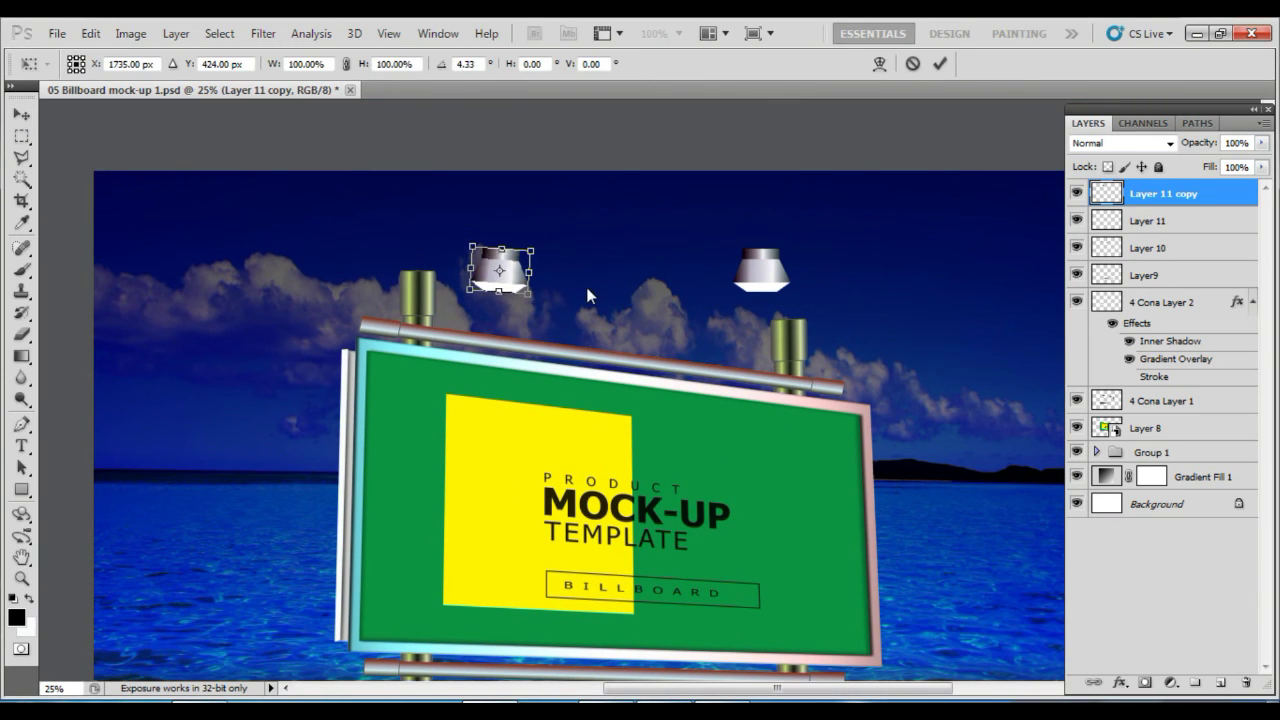
pyautogui.press('Escape')
pyautogui.rightClick(771, 277)
pyautogui.click(775, 285)
pyautogui.moveTo(772, 285); pyautogui.dragTo(769, 298)
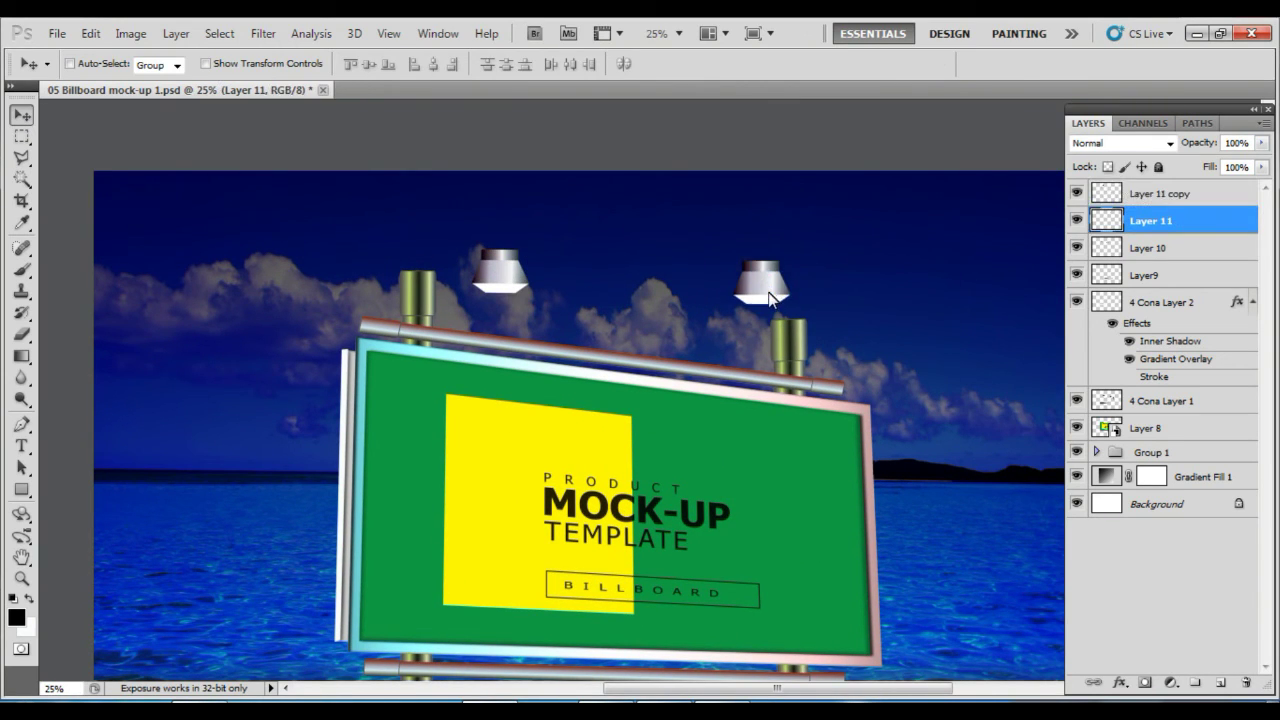
# - Reposition both lamp heads closer together, just above the billboard's tilted top edge
pyautogui.hotkey('ctrl', '-')
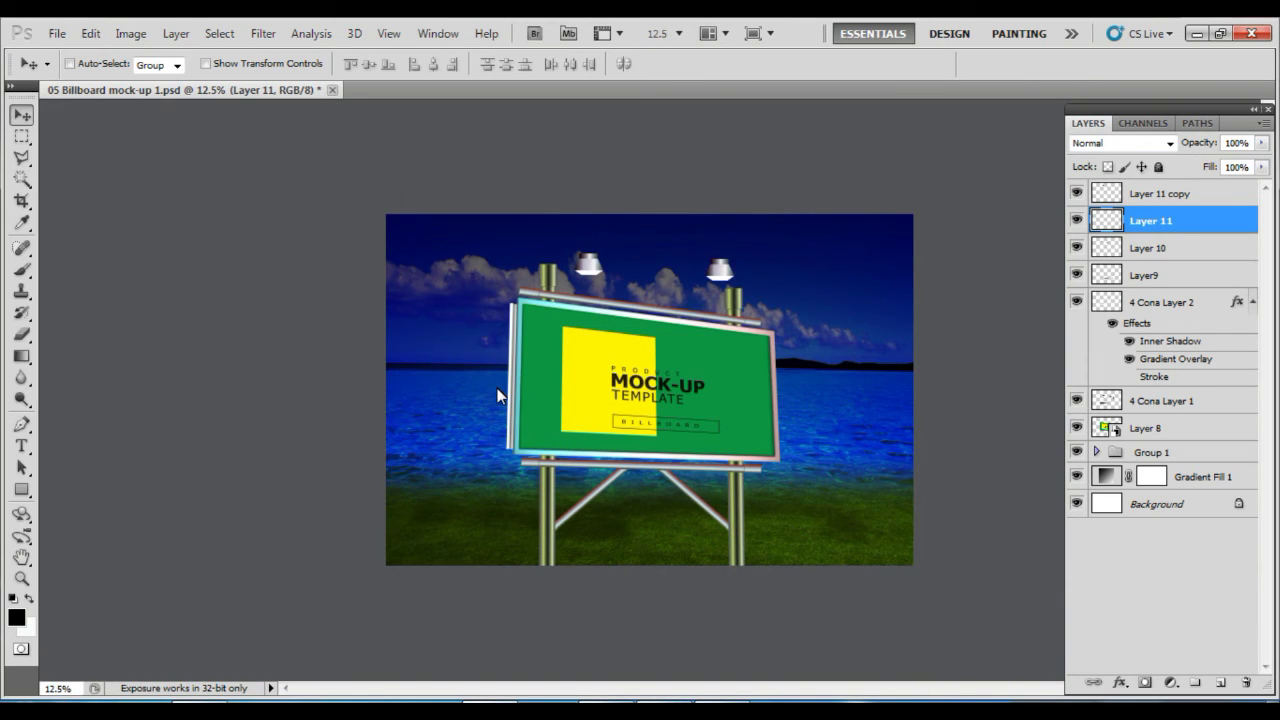
pyautogui.hotkey('ctrl', '+')
pyautogui.scroll(-2, 608, 375)
pyautogui.scroll(2, 577, 490)
pyautogui.hotkey('ctrl', '-')
pyautogui.moveTo(567, 270)
pyautogui.mouseDown()
pyautogui.moveTo(596, 252)
pyautogui.moveTo(718, 290)
pyautogui.moveTo(642, 284)
pyautogui.mouseUp()
pyautogui.moveTo(730, 285)
pyautogui.mouseDown()
pyautogui.moveTo(710, 282)
pyautogui.moveTo(735, 265)
pyautogui.mouseUp()
pyautogui.hotkey('ctrl', '+')
pyautogui.moveTo(606, 244); pyautogui.dragTo(597, 244)
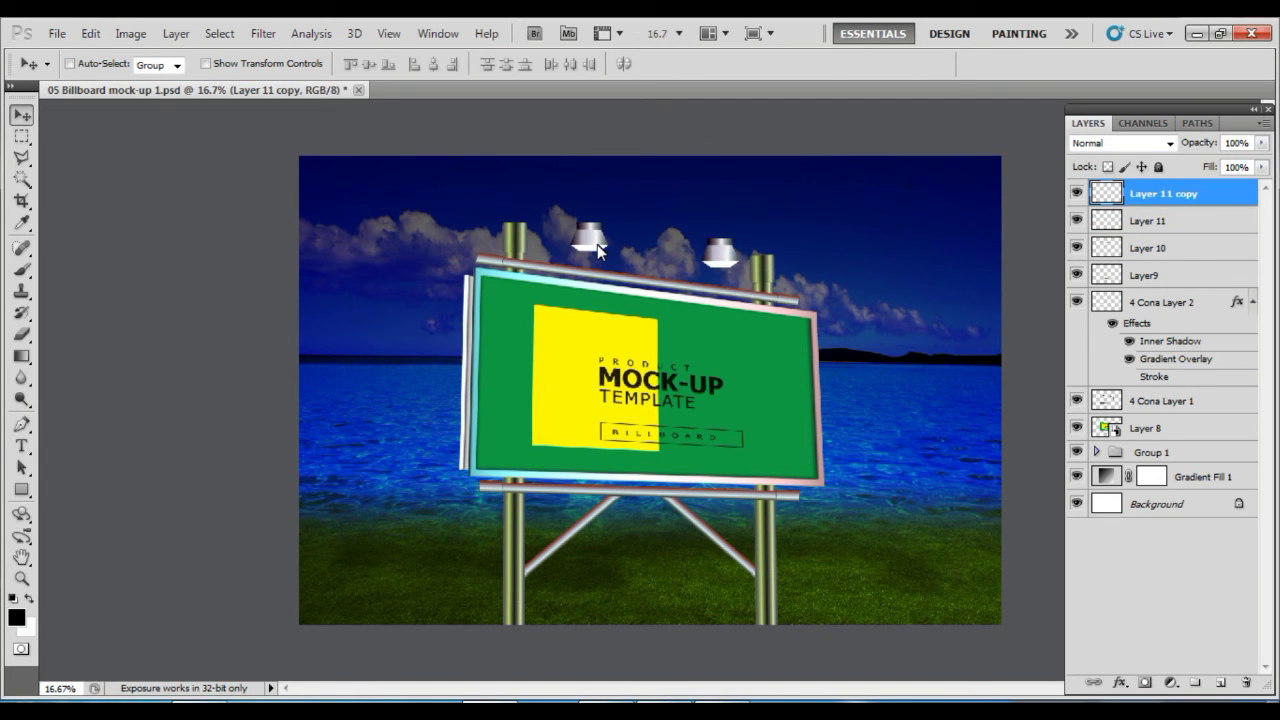
pyautogui.click(24, 271)
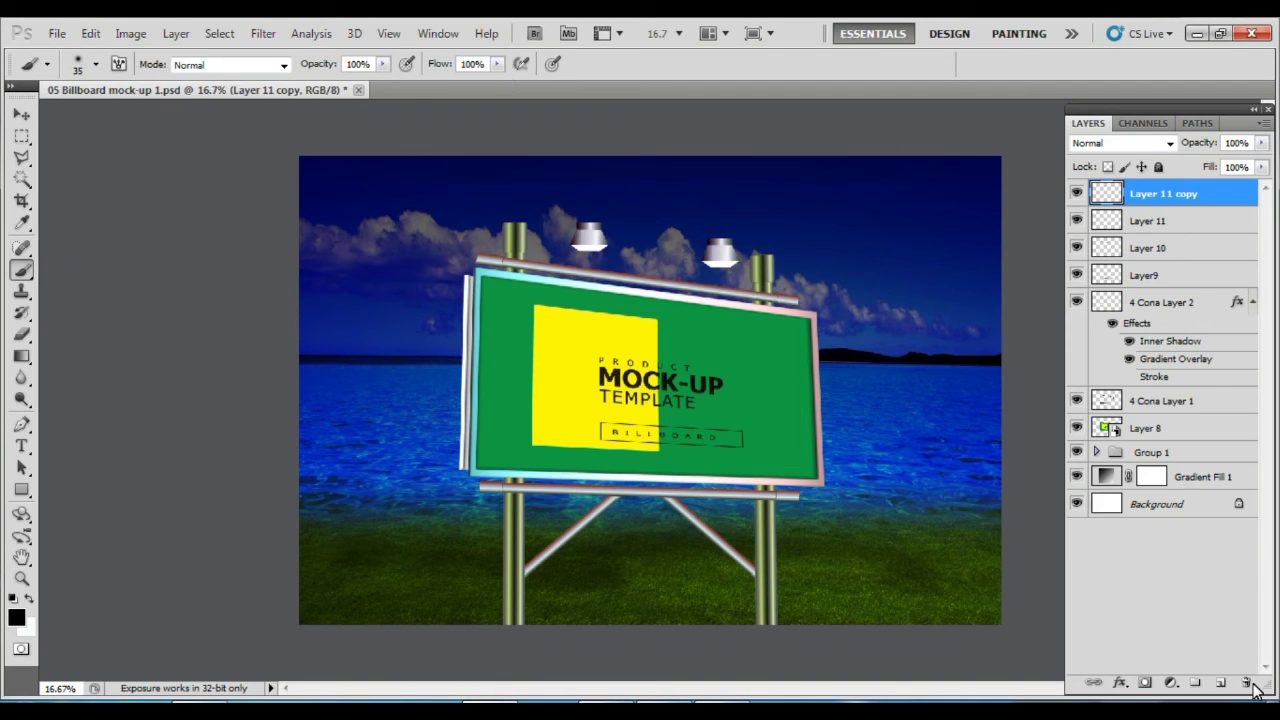
# - Add a new layer and try a size-125 dark brush stroke for the arm, then undo it
pyautogui.click(1220, 682)
pyautogui.press(']')
pyautogui.press(']')
pyautogui.press(']')
pyautogui.moveTo(552, 241); pyautogui.dragTo(822, 268)
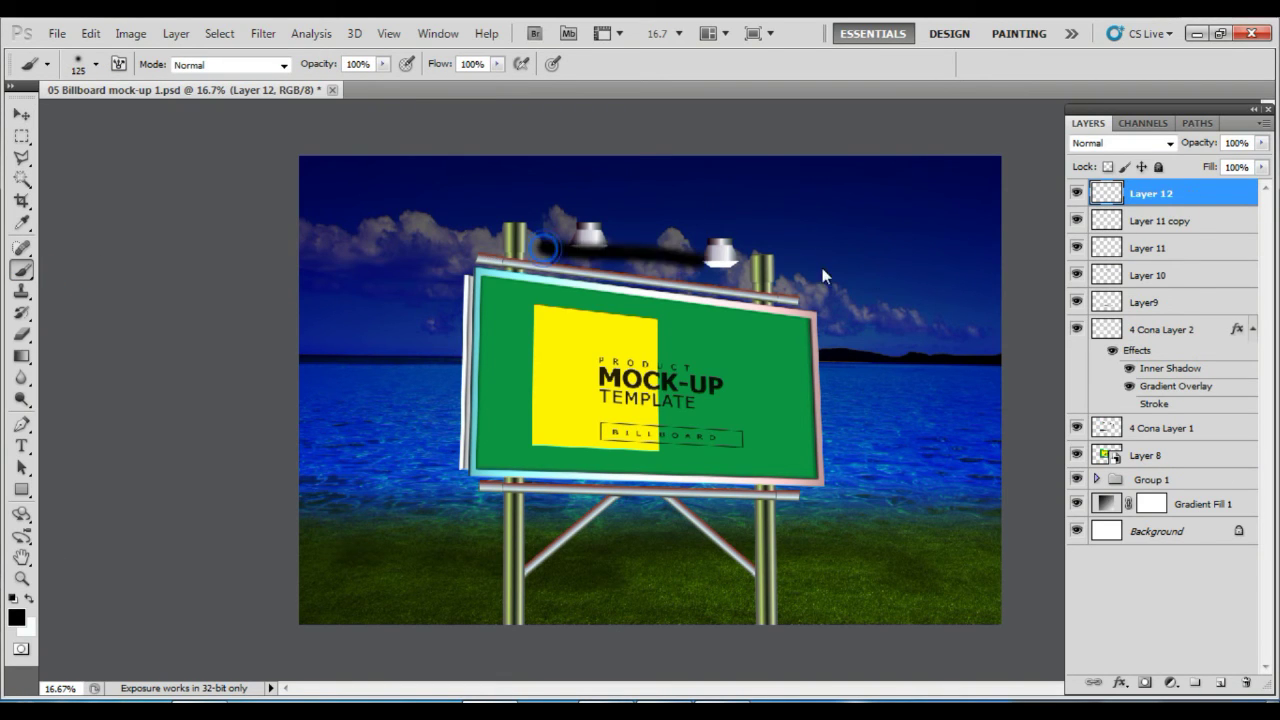
pyautogui.hotkey('ctrl', 'z')
pyautogui.hotkey('ctrl', '+')
pyautogui.hotkey('ctrl', '+')
pyautogui.scroll(5, 550, 390)
# - Outline a lamp-arm strip with the Polygonal Lasso, undoing an accidental white fill
pyautogui.press('l')
pyautogui.click(431, 374)
pyautogui.click(532, 221)
pyautogui.doubleClick(455, 381)
pyautogui.hotkey('ctrl', 'BackSpace')
pyautogui.hotkey('ctrl', 'z')
# - Hide leftover Layer 12 and fill the arm selection black on a new Layer 13
pyautogui.click(1076, 220)
pyautogui.click(1076, 220)
pyautogui.click(1076, 193)
pyautogui.click(1076, 193)
pyautogui.click(1220, 682)
pyautogui.click(29, 597)
pyautogui.hotkey('ctrl', 'BackSpace')
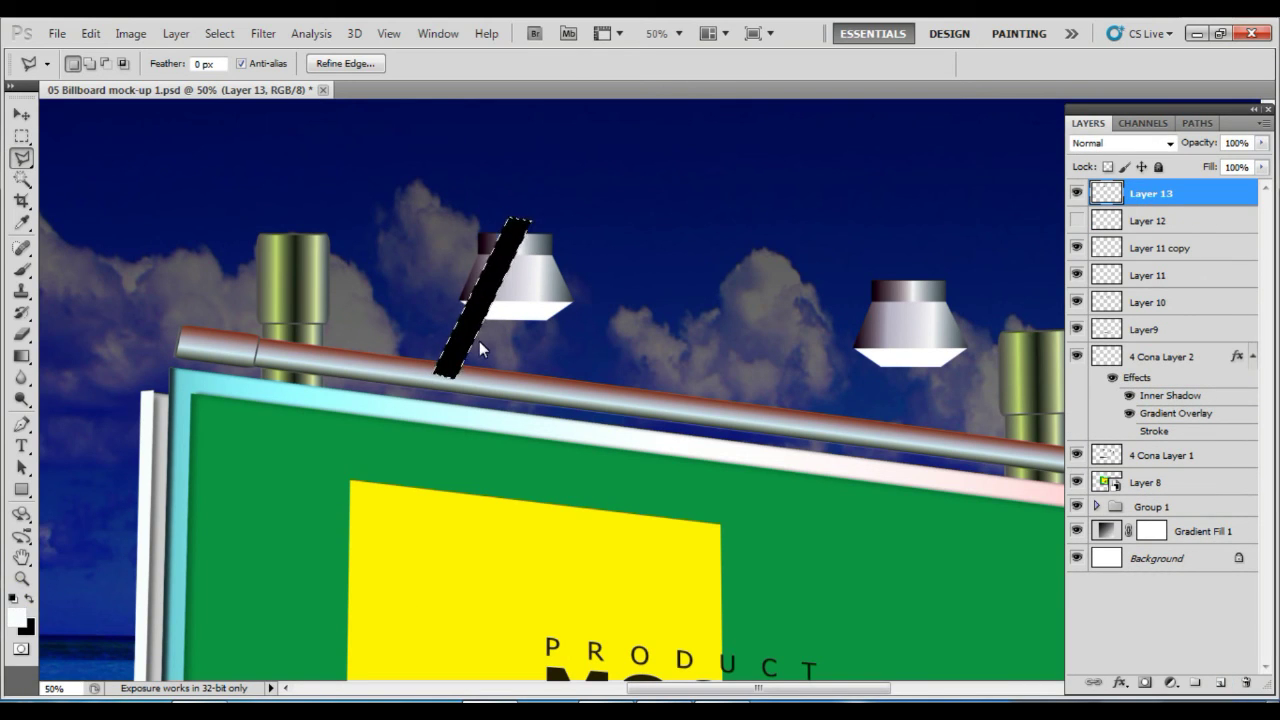
pyautogui.click(21, 114)
pyautogui.hotkey('ctrl', 'd')
# - Move the black arm up to the left lamp and place Layer 13 below Layer9
pyautogui.moveTo(480, 285); pyautogui.dragTo(575, 247)
pyautogui.keyDown('ctrl'); pyautogui.click(490, 311); pyautogui.keyUp('ctrl')
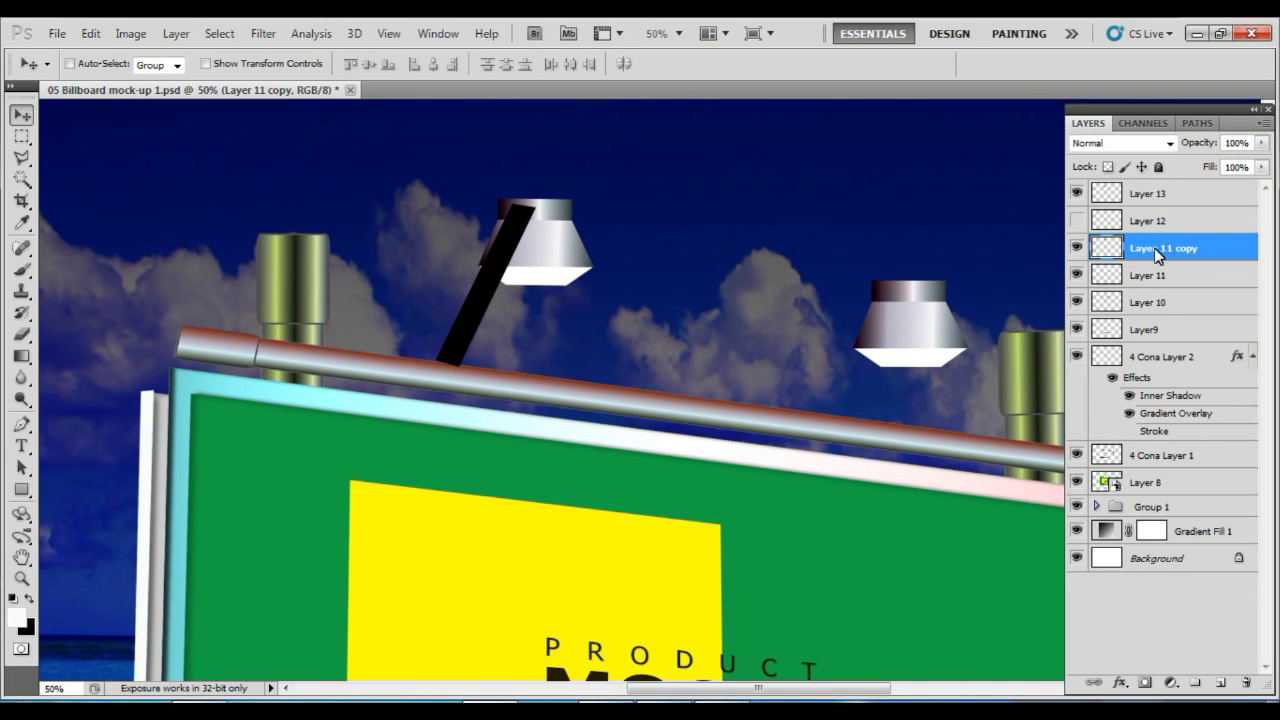
pyautogui.click(1076, 193)
pyautogui.click(1076, 193)
pyautogui.moveTo(1146, 197); pyautogui.dragTo(1170, 340)
pyautogui.moveTo(543, 251); pyautogui.dragTo(523, 257)
pyautogui.keyDown('ctrl'); pyautogui.click(478, 340); pyautogui.keyUp('ctrl')
pyautogui.keyDown('ctrl'); pyautogui.click(555, 340); pyautogui.keyUp('ctrl')
pyautogui.scroll(-1, 594, 343)
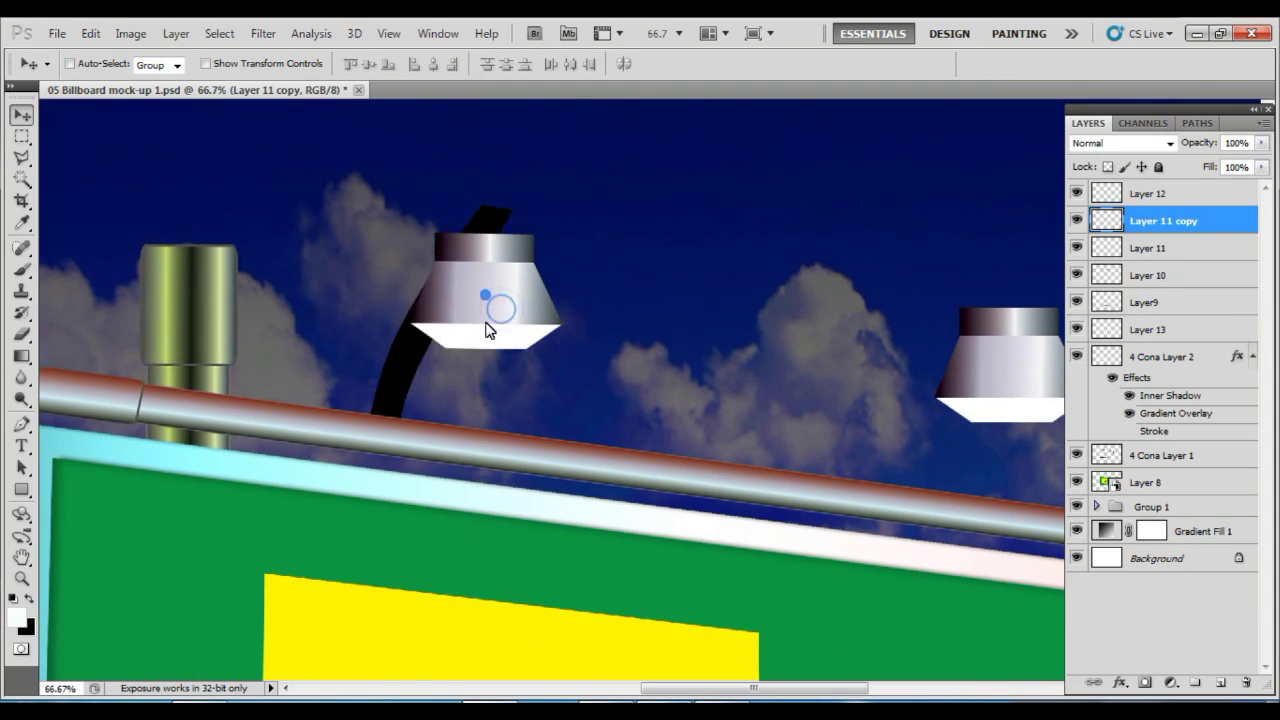
# - Move the left lamp head onto the arm's tip and tilt it toward the board
pyautogui.moveTo(480, 339)
pyautogui.mouseDown()
pyautogui.moveTo(498, 309)
pyautogui.moveTo(478, 289)
pyautogui.mouseUp()
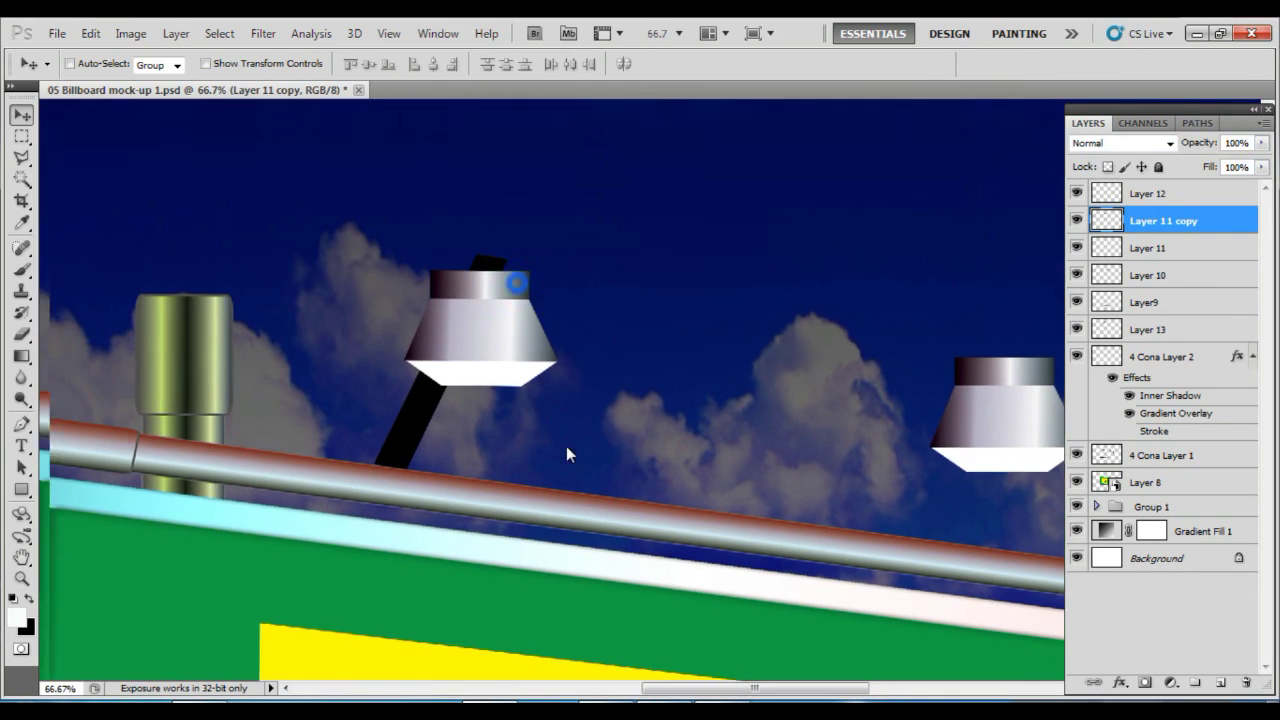
pyautogui.hotkey('ctrl', 't')
pyautogui.moveTo(578, 372); pyautogui.dragTo(523, 398)
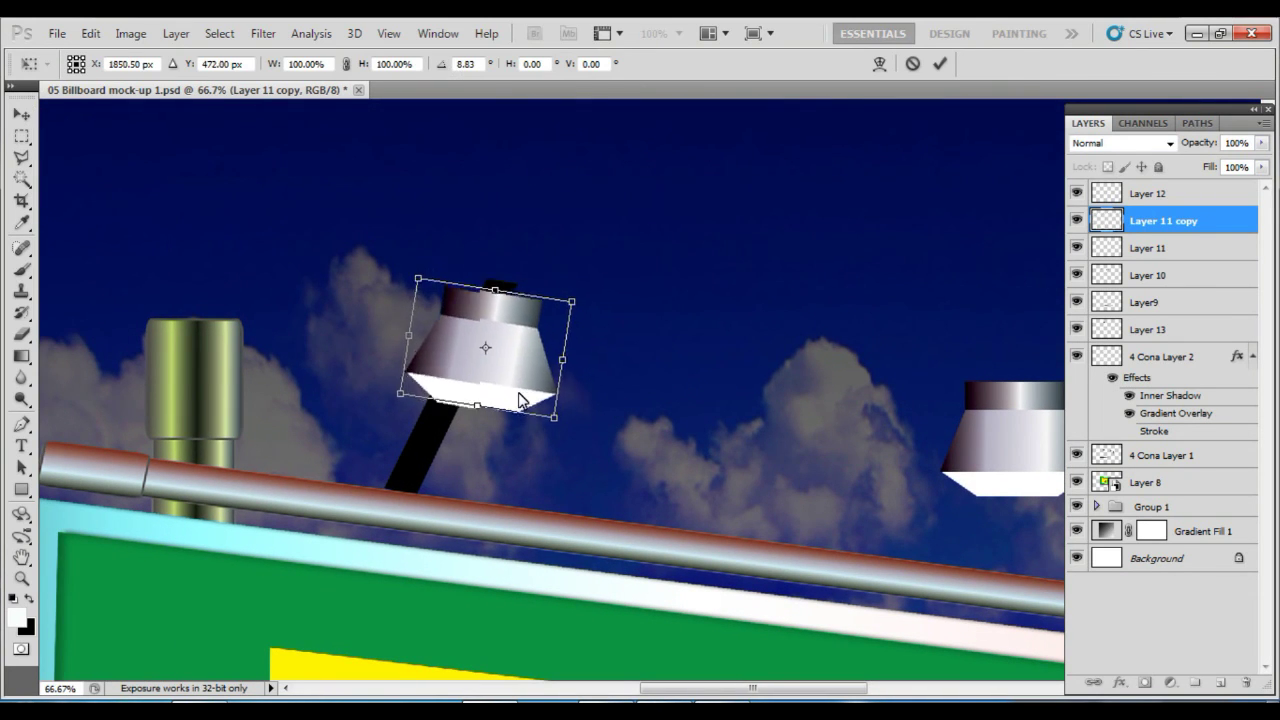
pyautogui.press('Return')
# - Duplicate the arm as Layer 13 copy and tilt the right lamp head toward the board
pyautogui.rightClick(437, 441)
pyautogui.click(487, 451)
pyautogui.hotkey('ctrl', 'j')
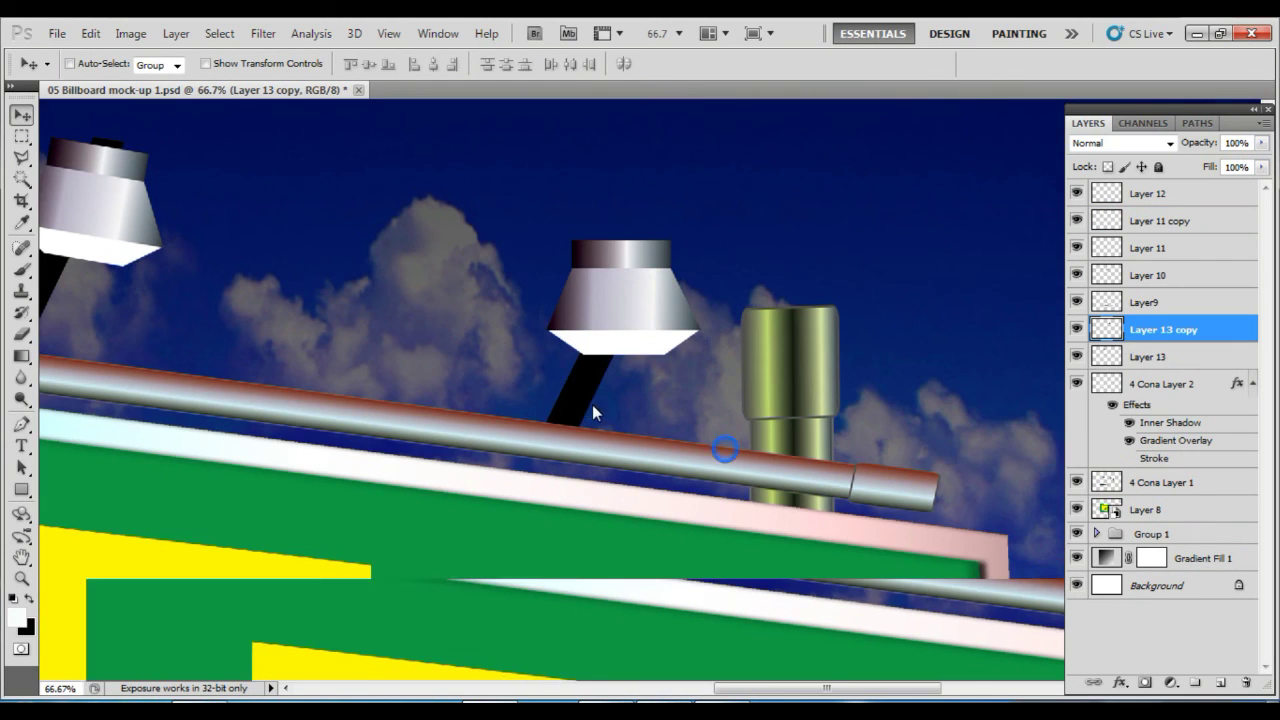
pyautogui.keyDown('ctrl'); pyautogui.click(643, 300); pyautogui.keyUp('ctrl')
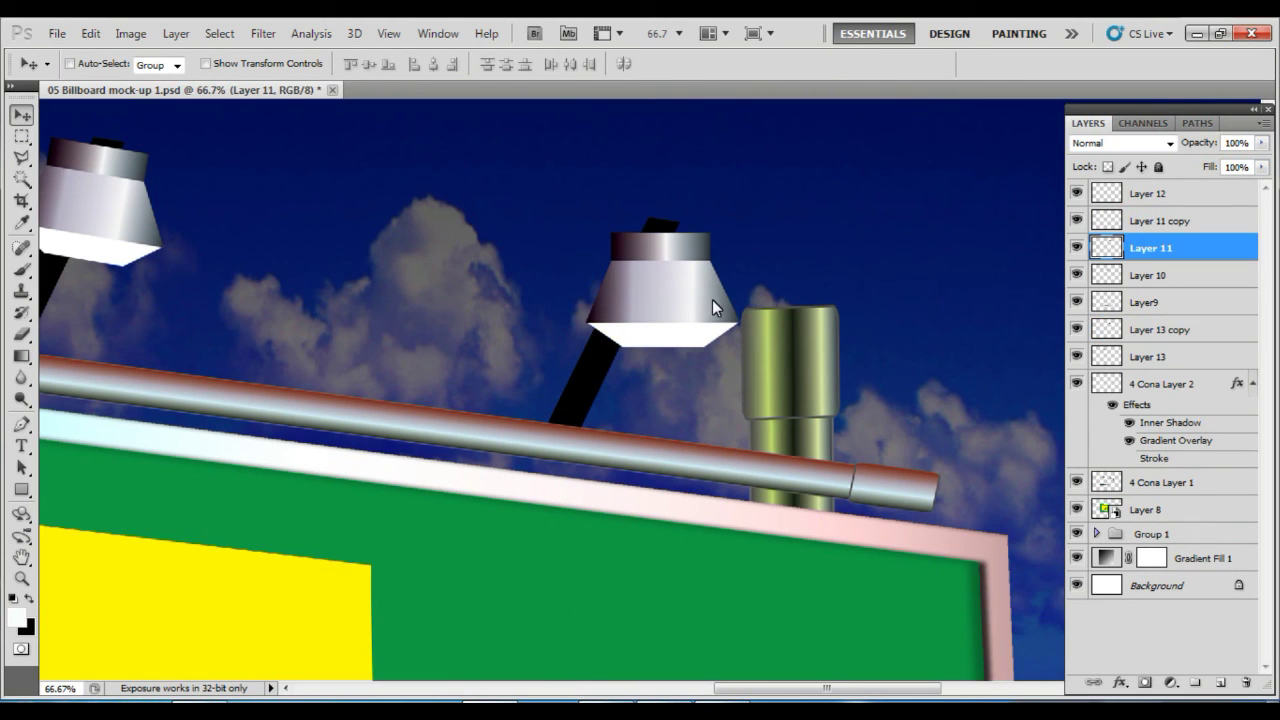
pyautogui.hotkey('ctrl', 't')
pyautogui.moveTo(745, 225); pyautogui.dragTo(681, 313)
pyautogui.press('Return')
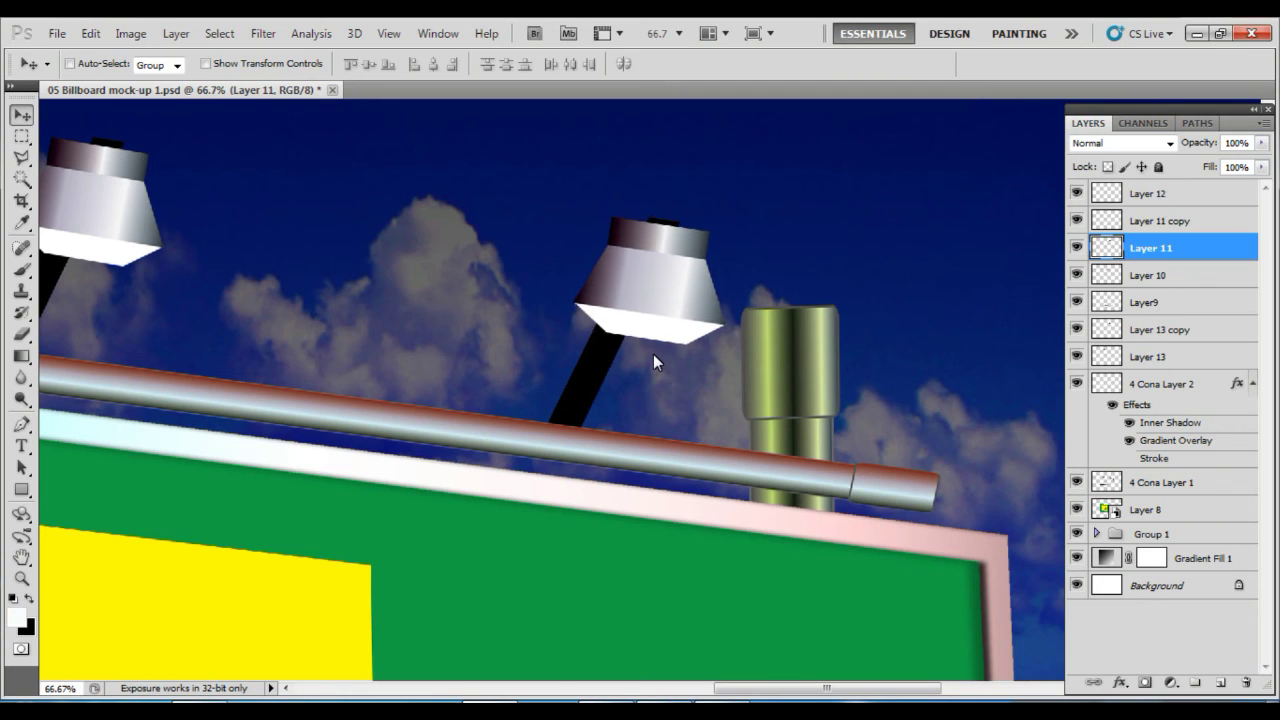
pyautogui.hotkey('ctrl', '0')
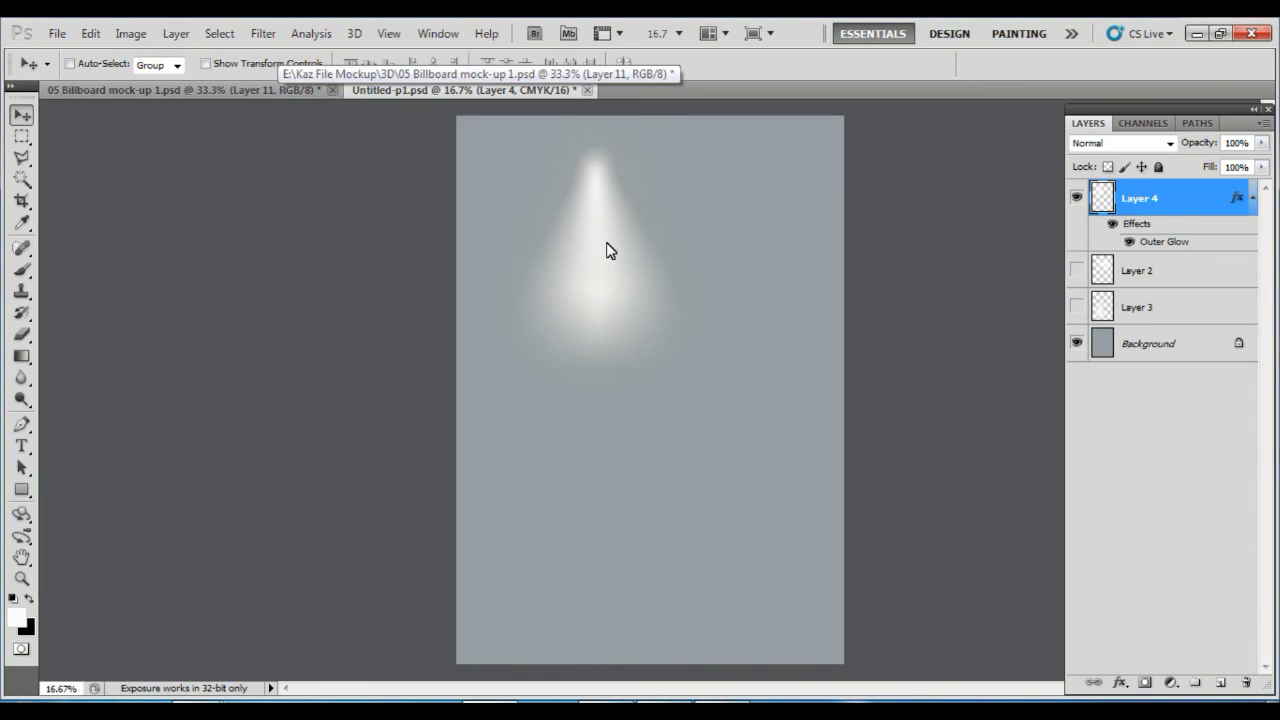
# - Bring the spotlight glow from Untitled-p1 into the billboard file, accepting the colour-depth warning
pyautogui.click(285, 92)
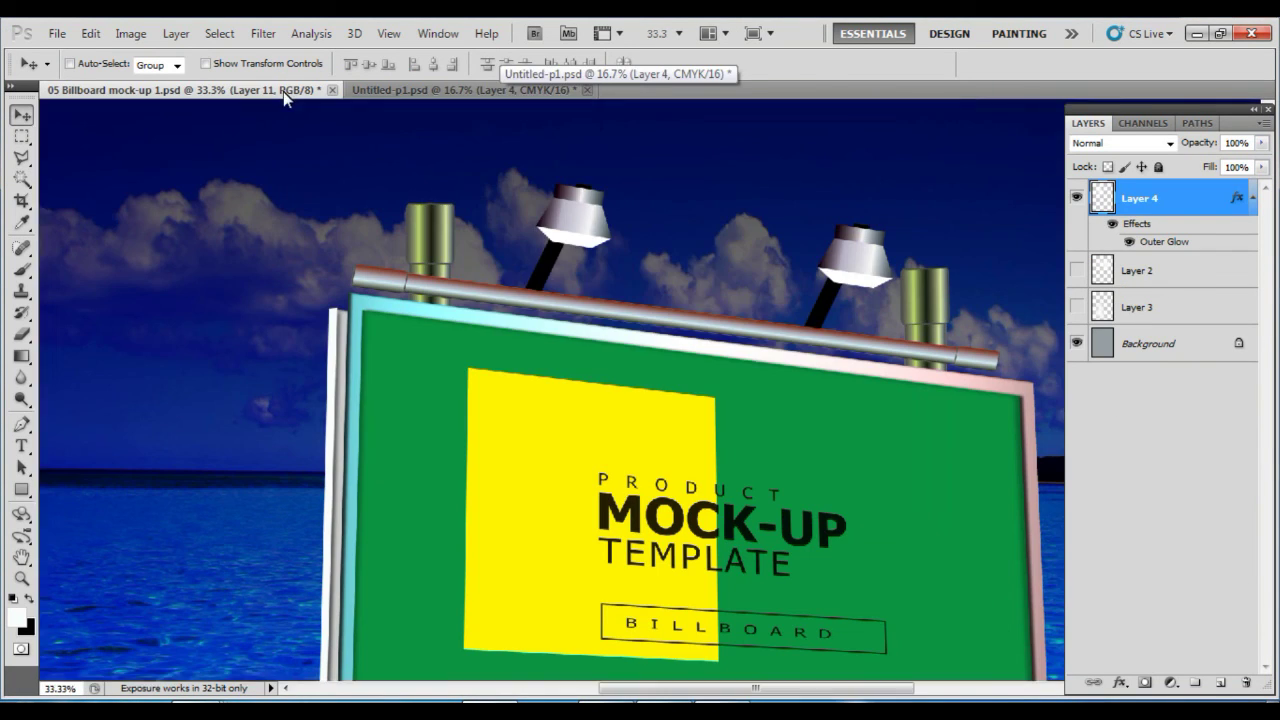
pyautogui.moveTo(283, 91); pyautogui.dragTo(601, 339)
pyautogui.click(634, 300)
pyautogui.moveTo(529, 366)
pyautogui.mouseDown()
pyautogui.moveTo(586, 451)
pyautogui.moveTo(567, 442)
pyautogui.mouseUp()
# - Fit the spotlight glow on Layer 14 directly beneath the left lamp
pyautogui.rightClick(583, 212)
pyautogui.click(614, 229)
pyautogui.click(1077, 247)
pyautogui.click(1077, 247)
pyautogui.click(1077, 220)
pyautogui.click(1077, 221)
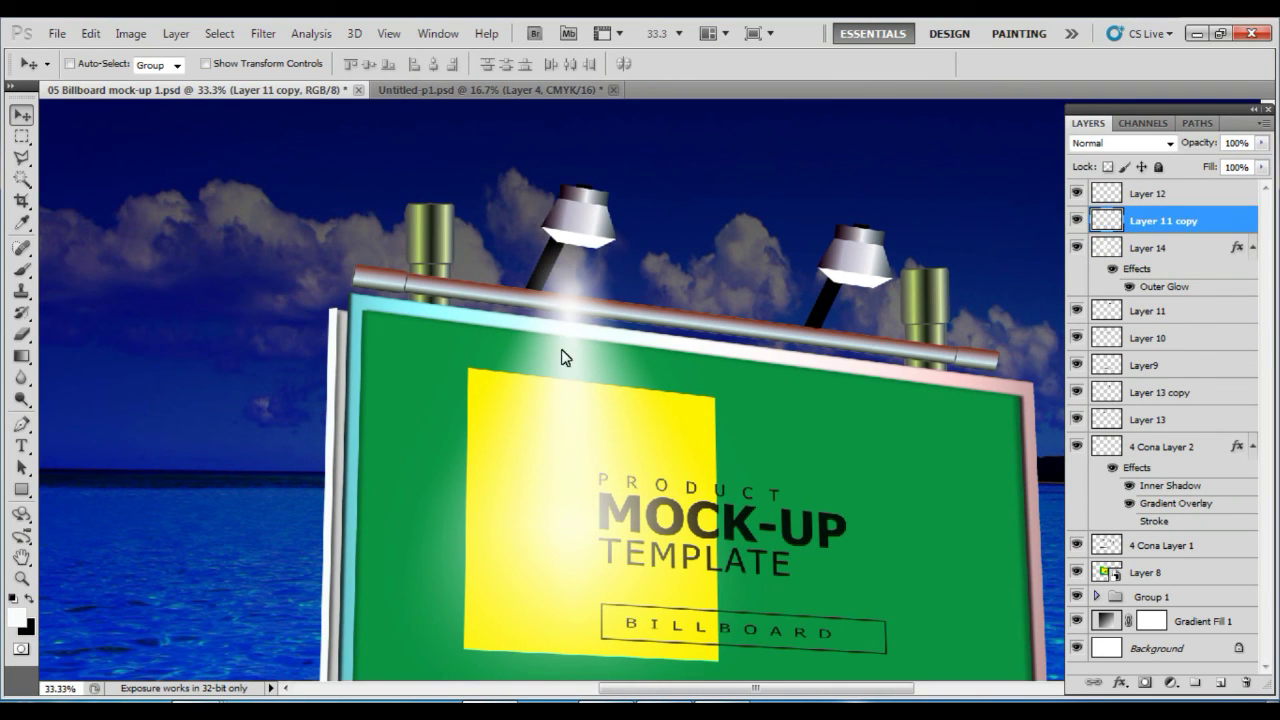
pyautogui.click(1141, 258)
pyautogui.hotkey('ctrl', '-')
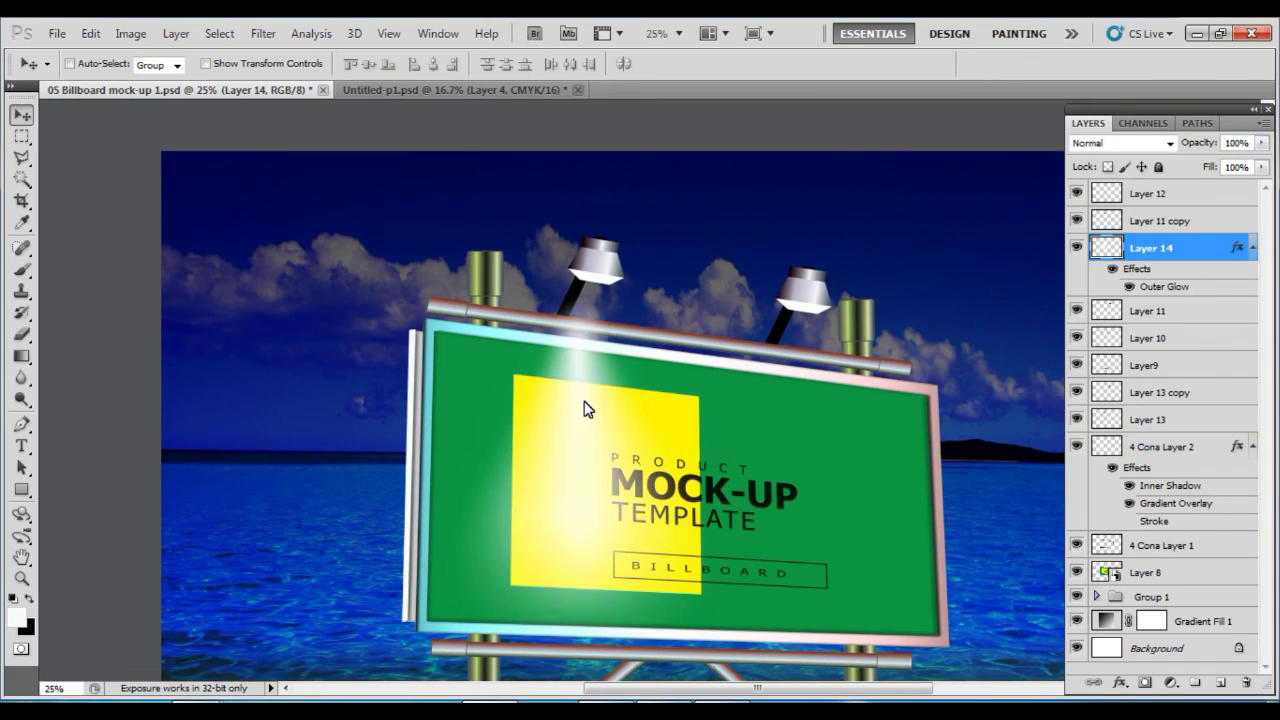
pyautogui.hotkey('ctrl', 't')
pyautogui.moveTo(586, 408); pyautogui.dragTo(601, 333)
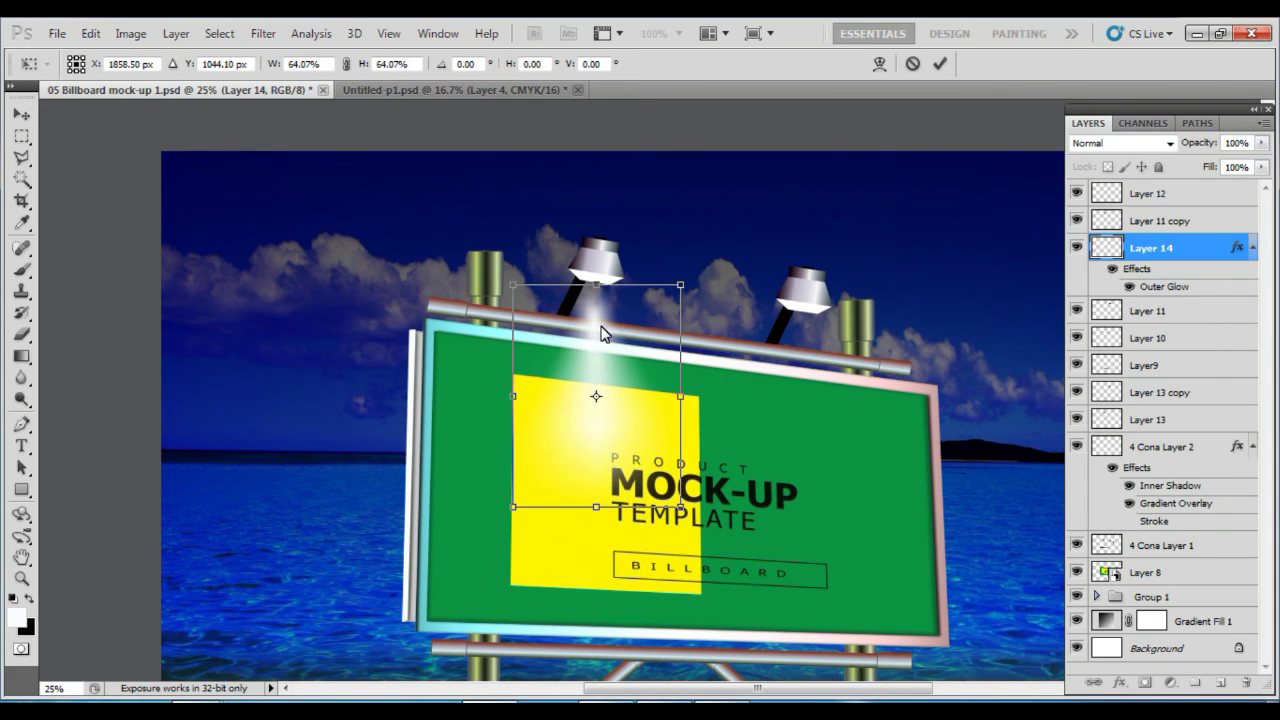
pyautogui.press('Return')
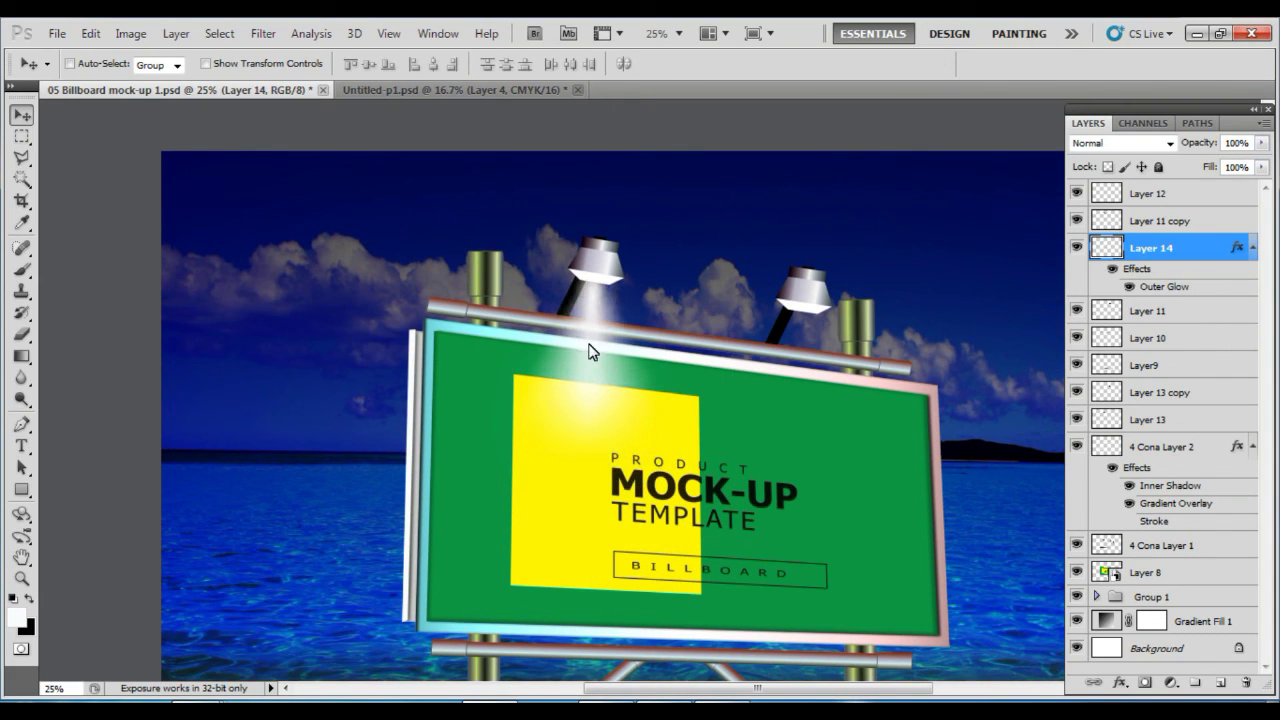
# - Stack the glow above the lamp, copy it under the right lamp, and set 40% opacity
pyautogui.moveTo(1145, 248); pyautogui.dragTo(1145, 233)
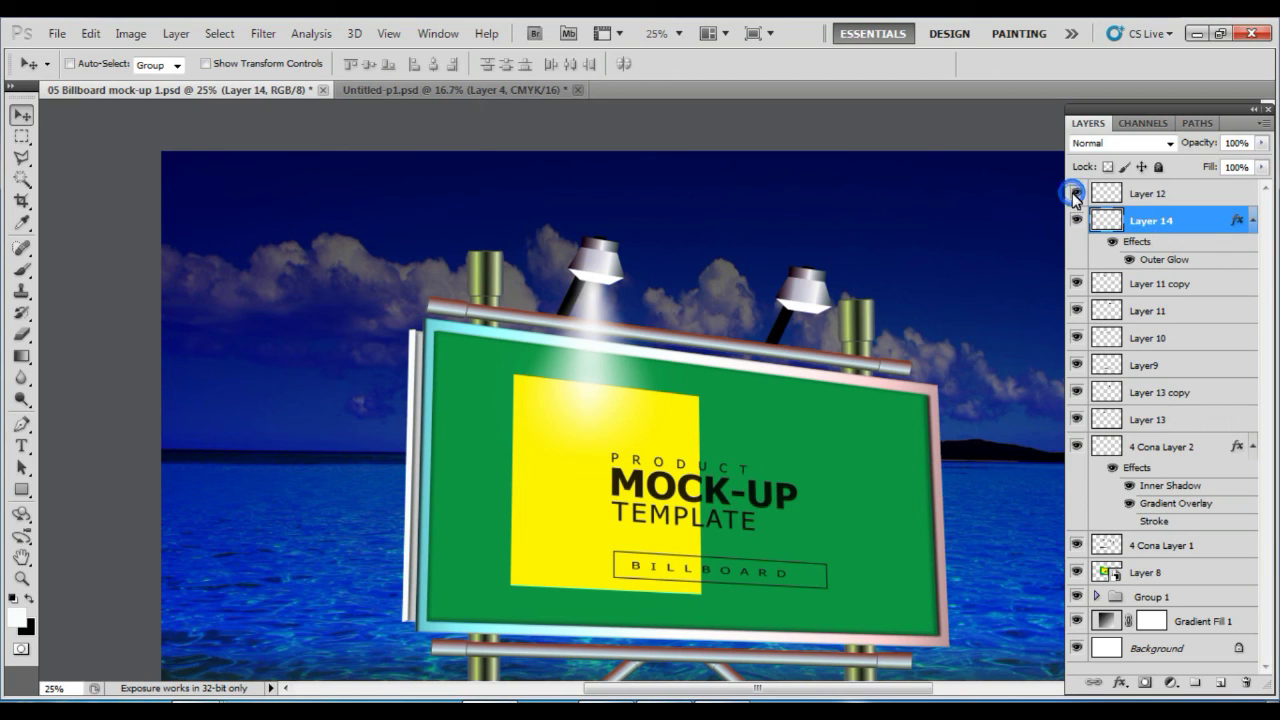
pyautogui.click(1150, 284)
pyautogui.click(1150, 220)
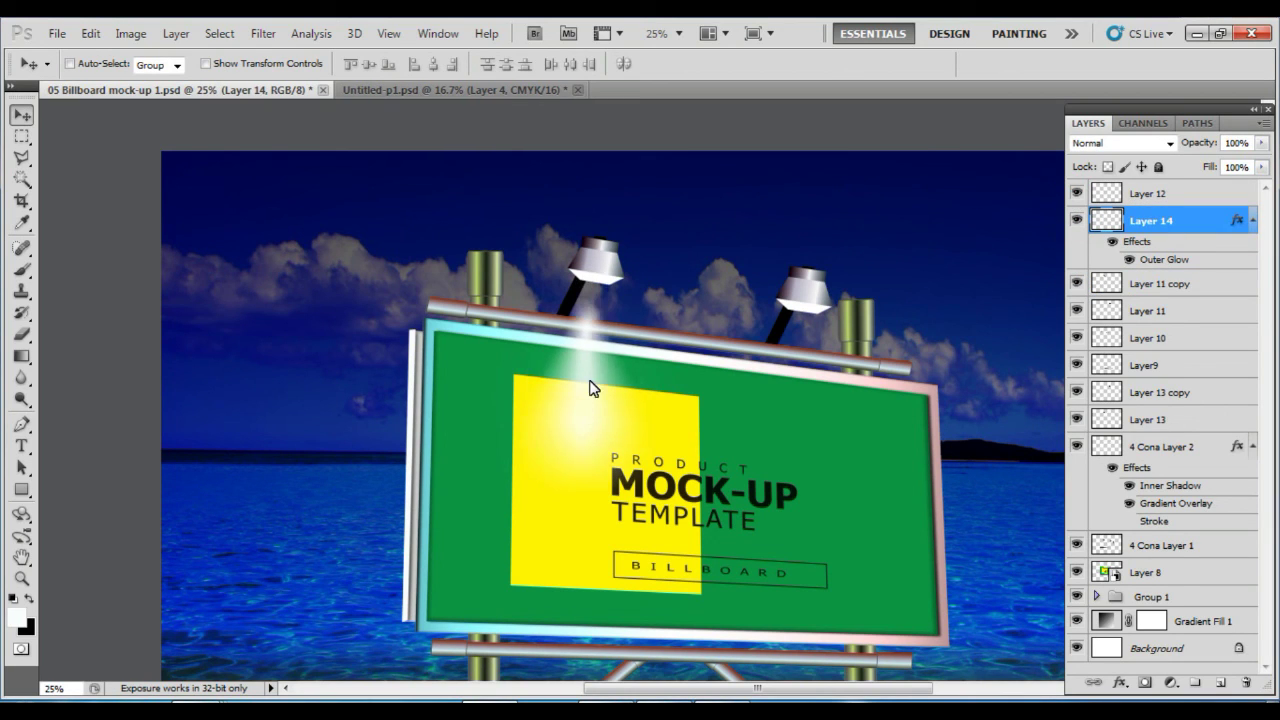
pyautogui.hotkey('ctrl', '-')
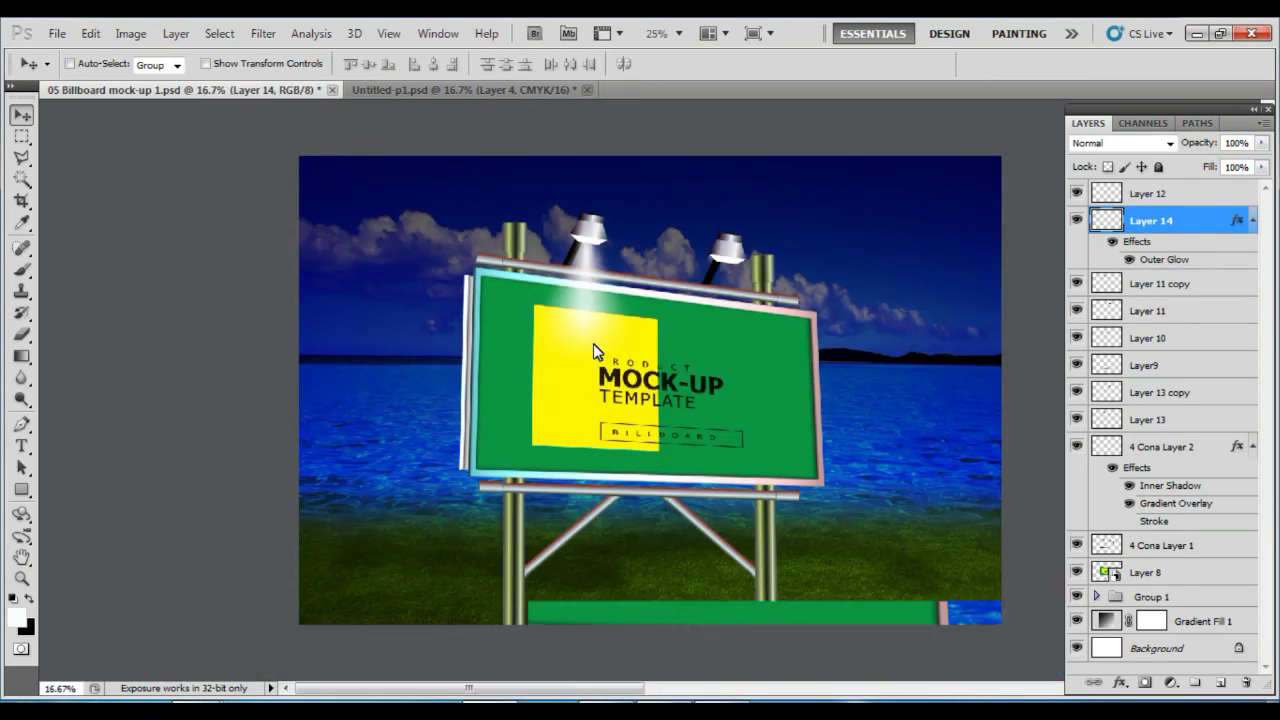
pyautogui.moveTo(593, 305)
pyautogui.mouseDown()
pyautogui.moveTo(732, 322)
pyautogui.moveTo(727, 310)
pyautogui.mouseUp()
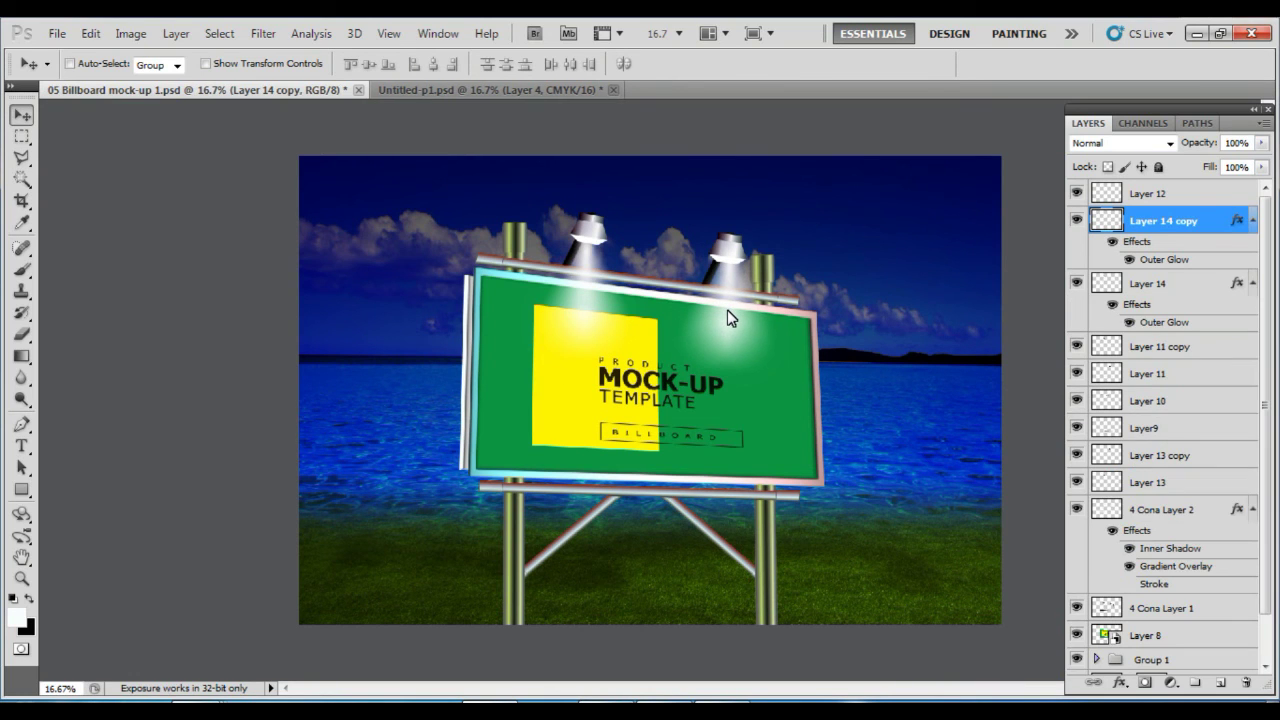
pyautogui.press('3')
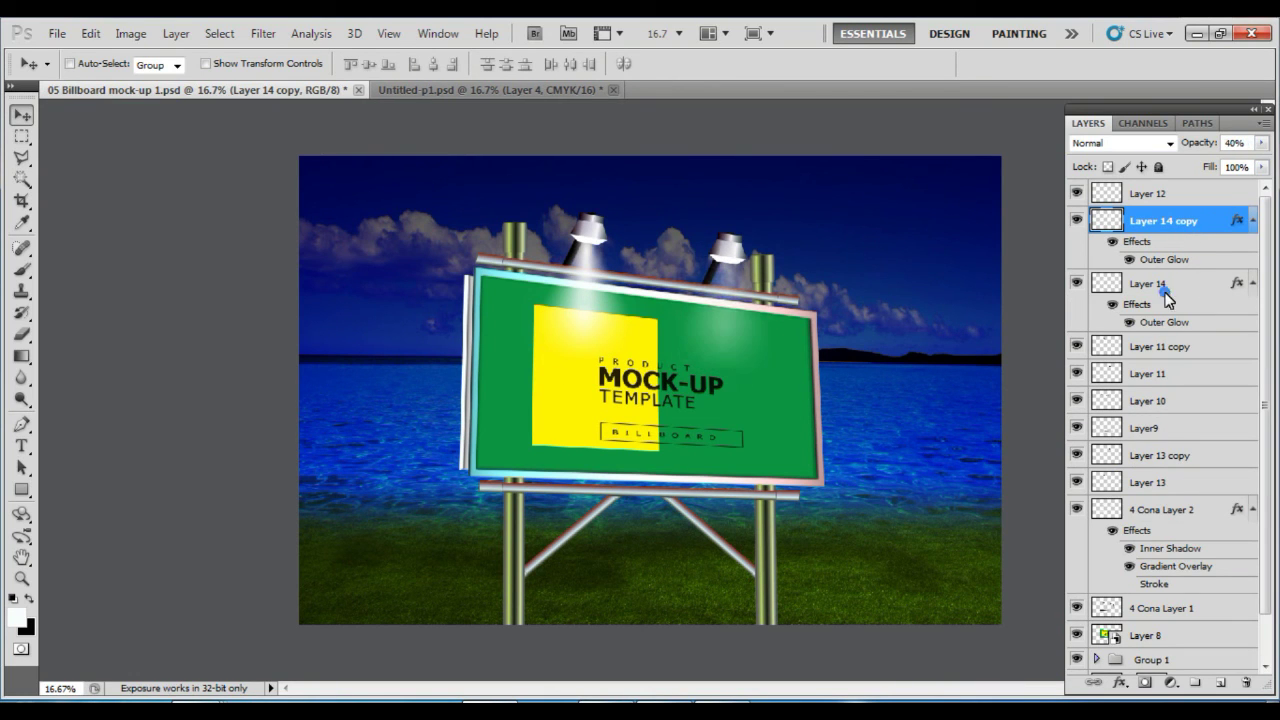
pyautogui.click(1167, 290)
pyautogui.hotkey('ctrl', '+')
pyautogui.hotkey('ctrl', '+')
pyautogui.hotkey('ctrl', '-')
pyautogui.hotkey('ctrl', '-')
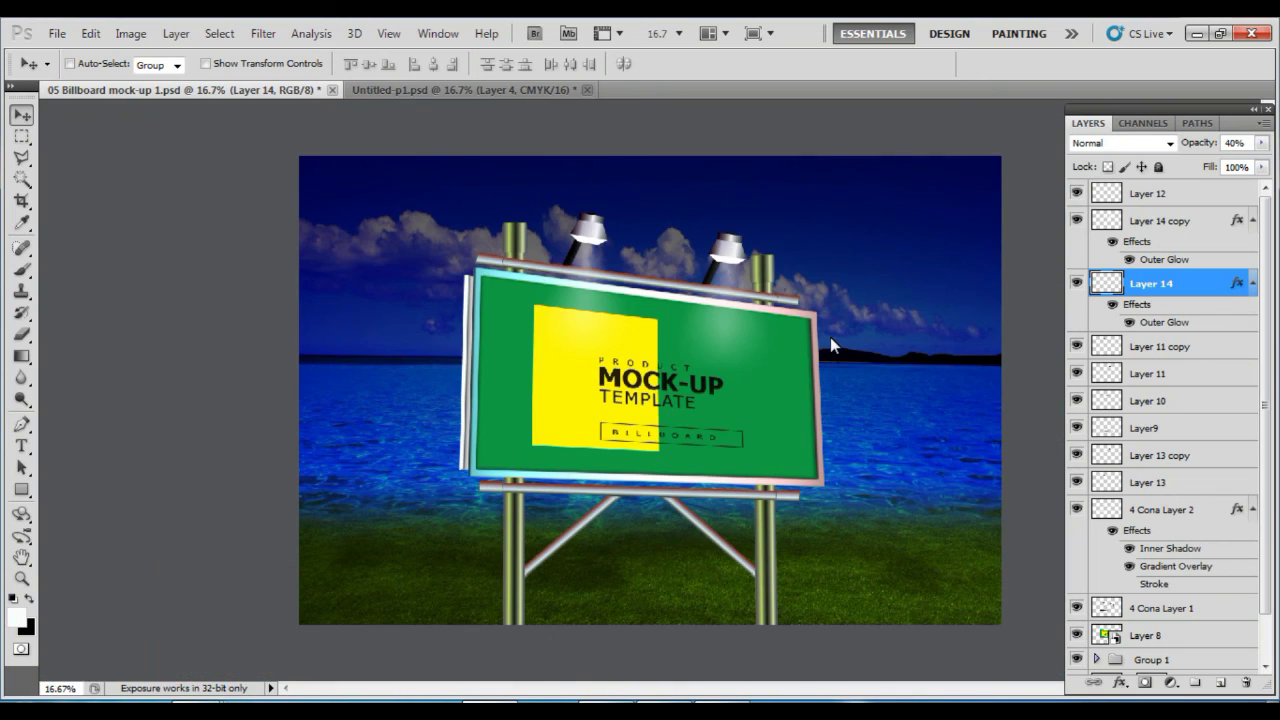